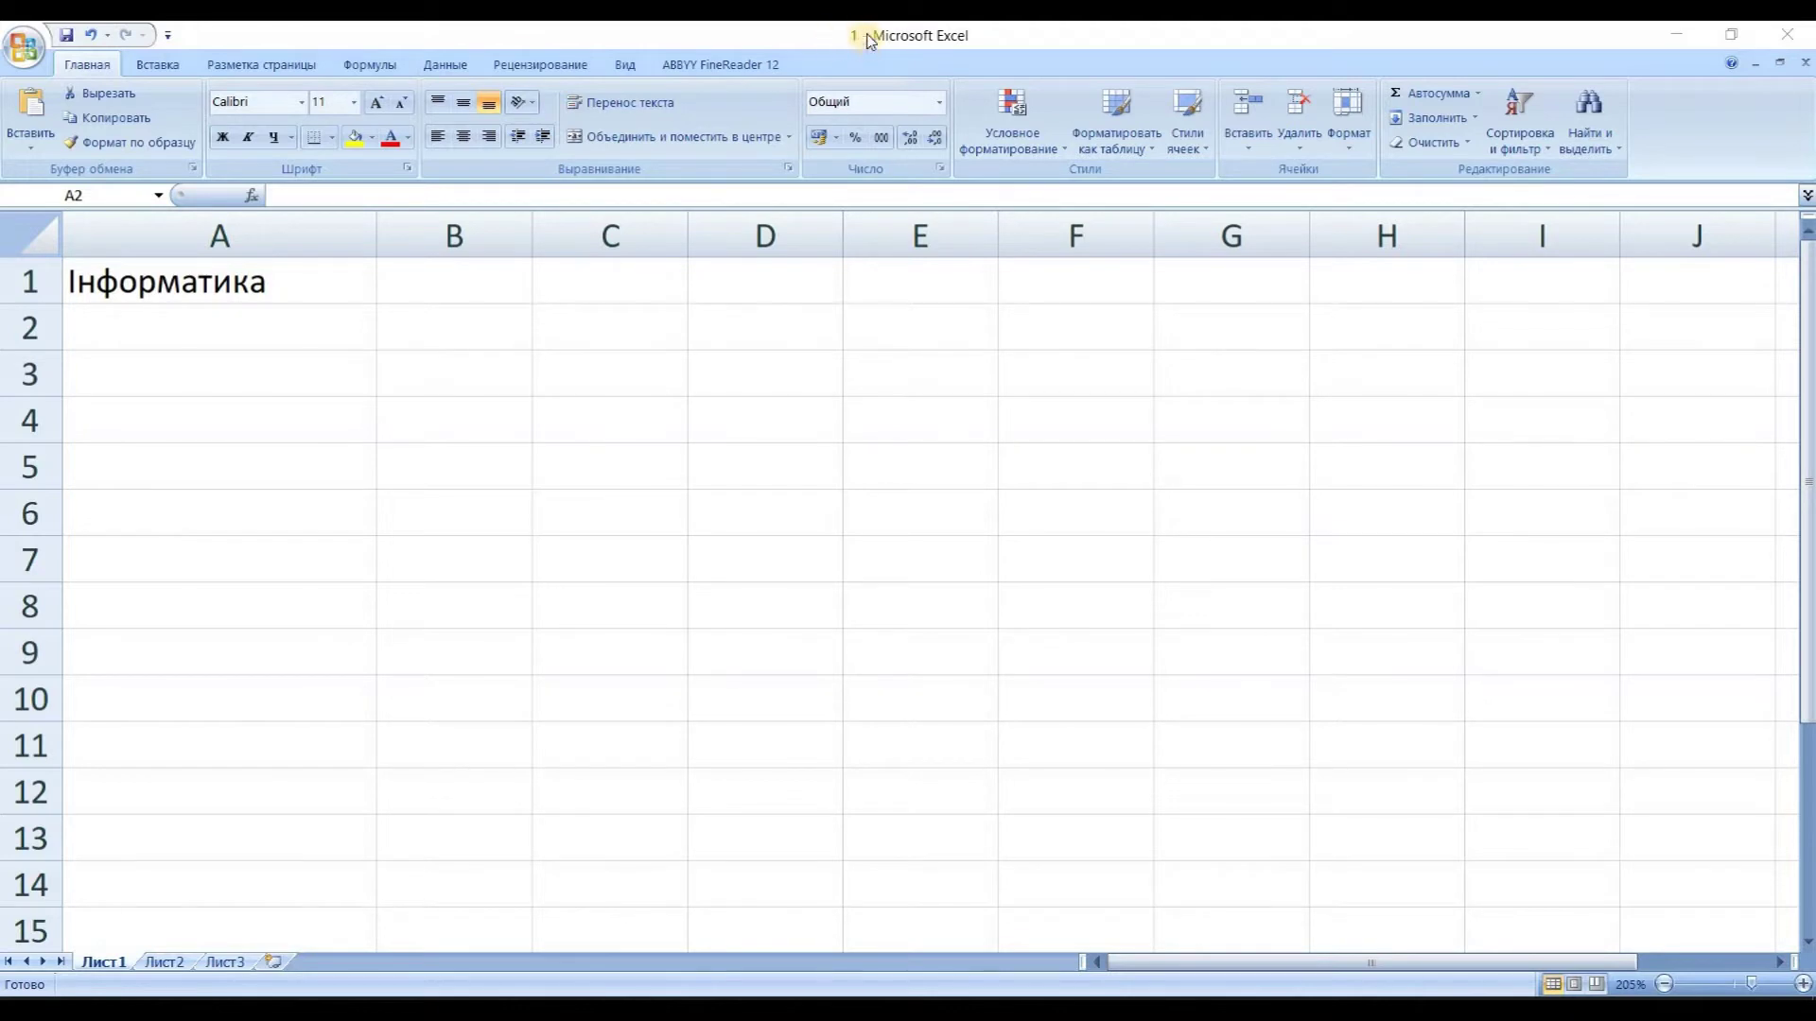
Link workbook 2's F5 to workbook 1's A1 (Інформатика), then select F5's =[1.xlsx]Лист1!A1 formula text.
click(284, 284)
key(Up)
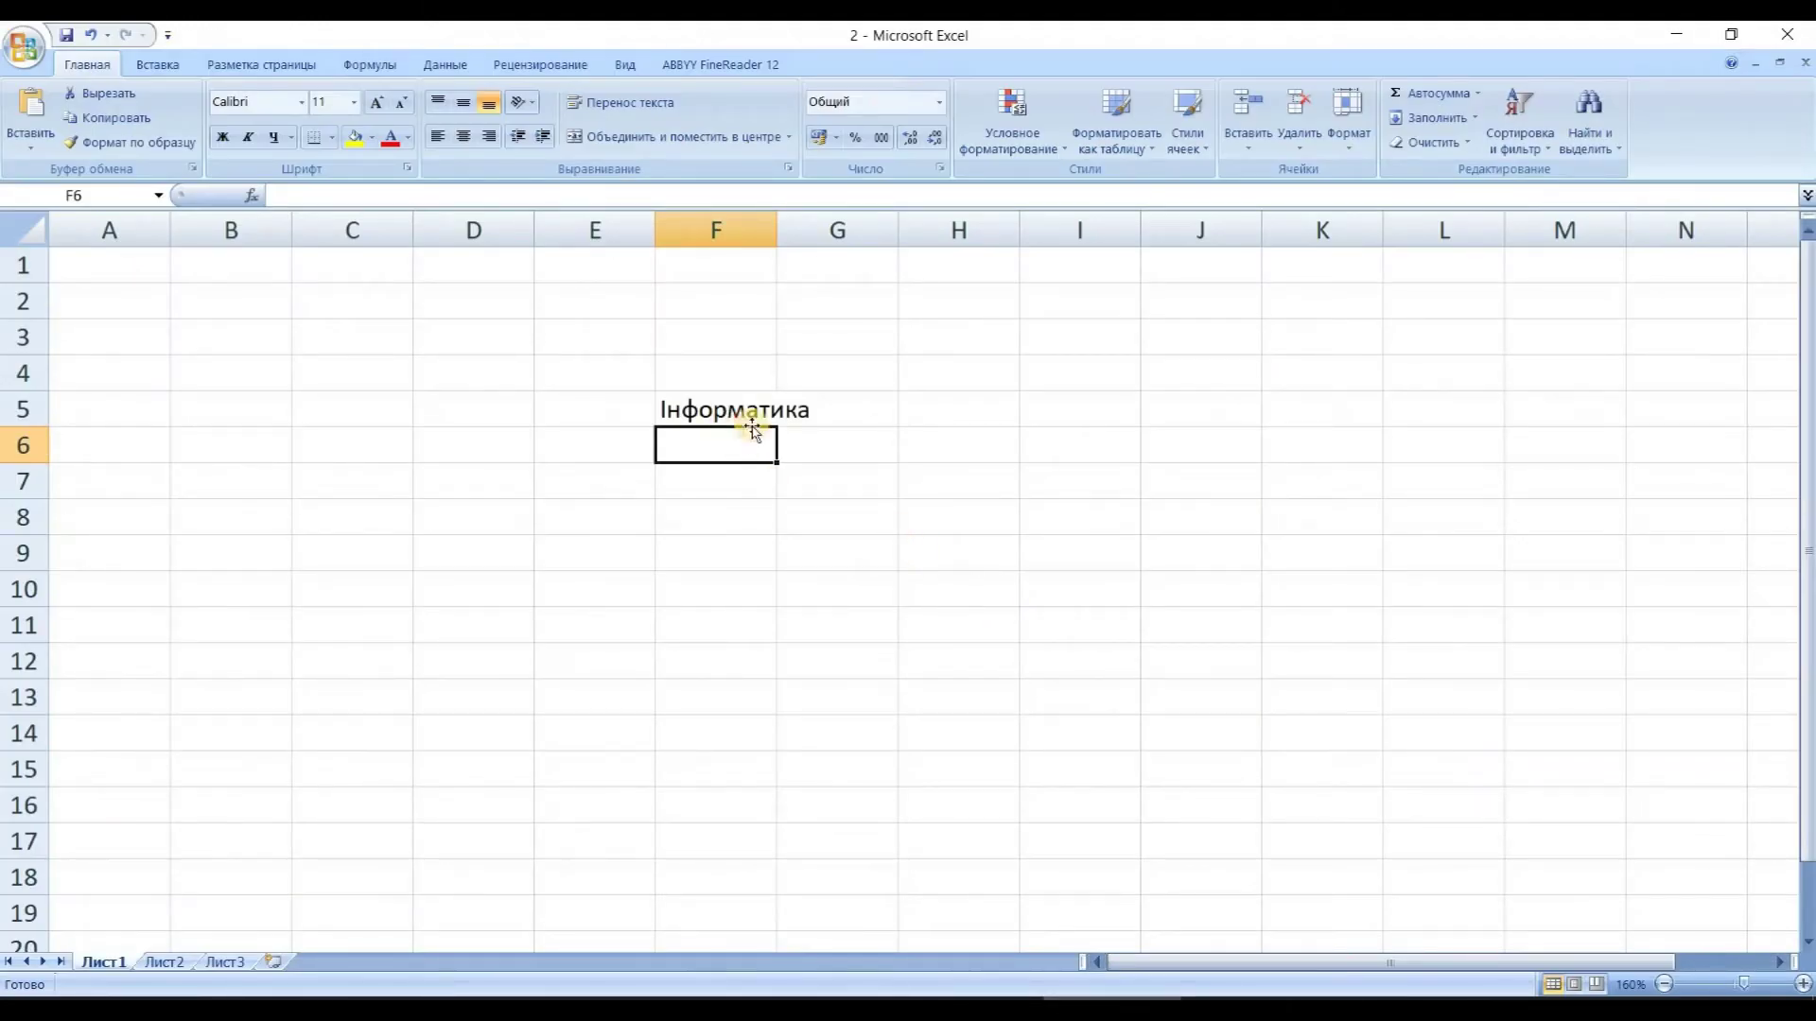
click(752, 421)
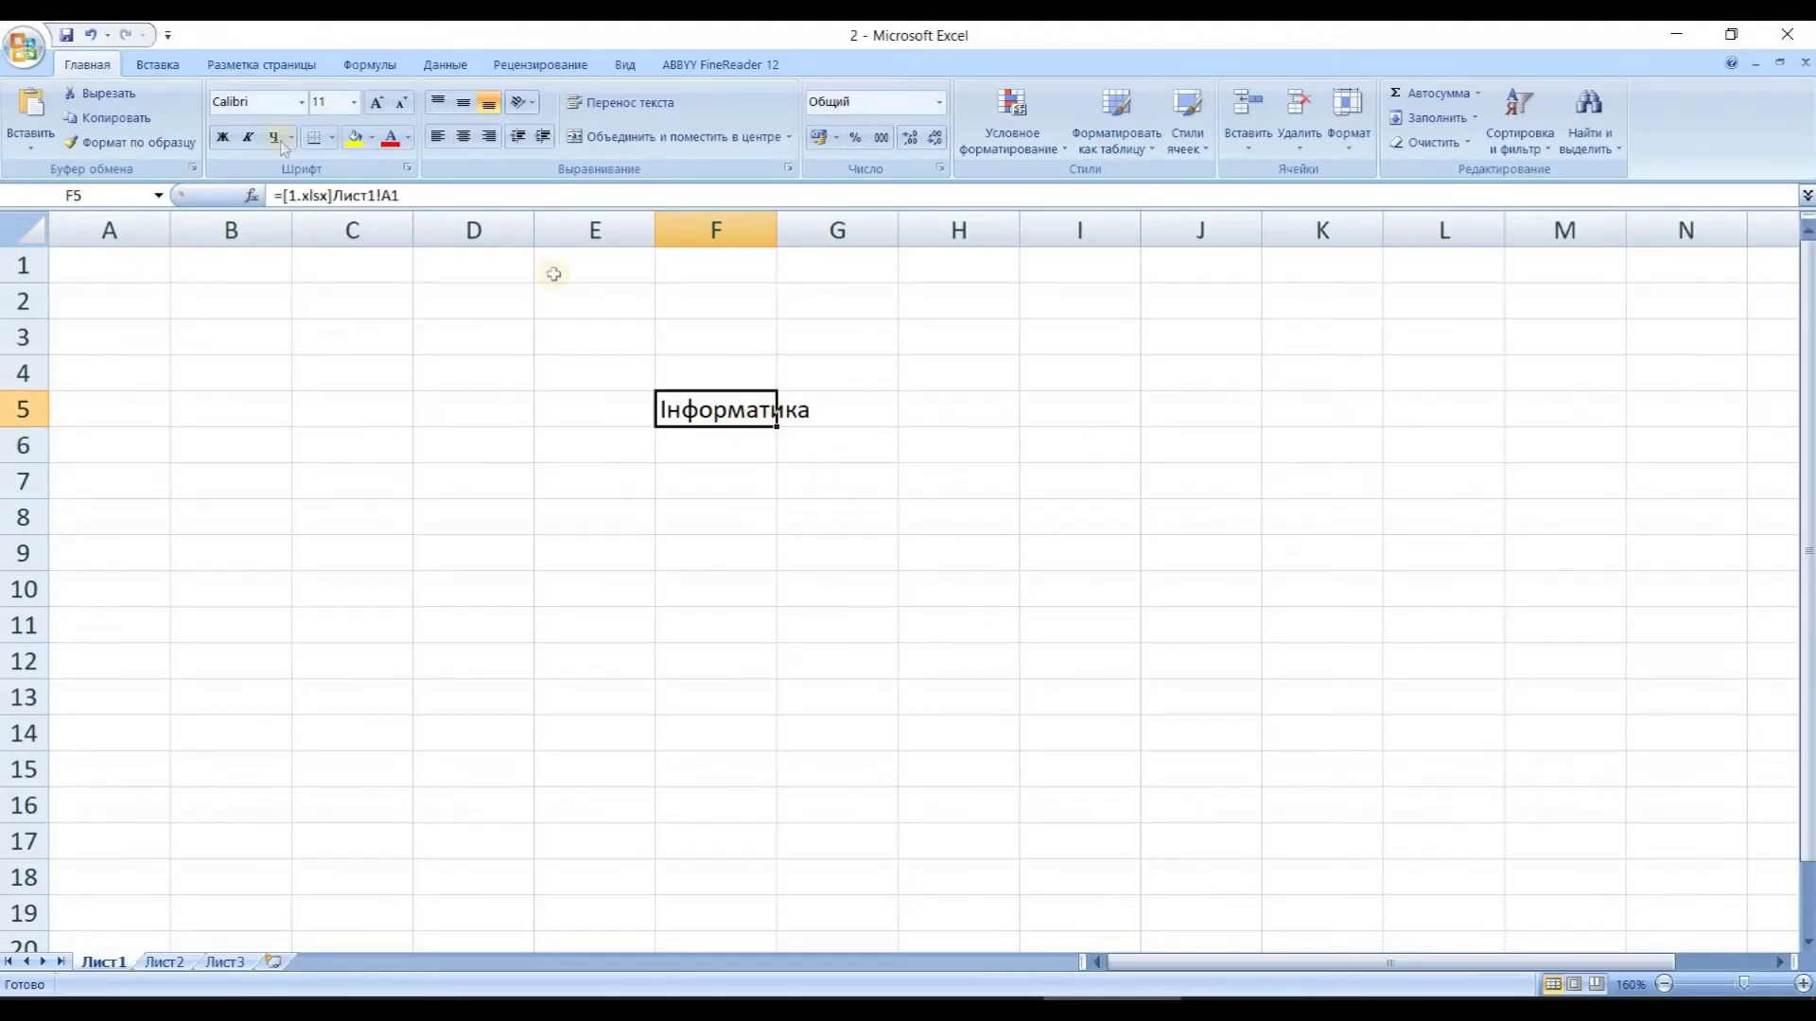
click(436, 196)
drag(274, 196, 400, 196)
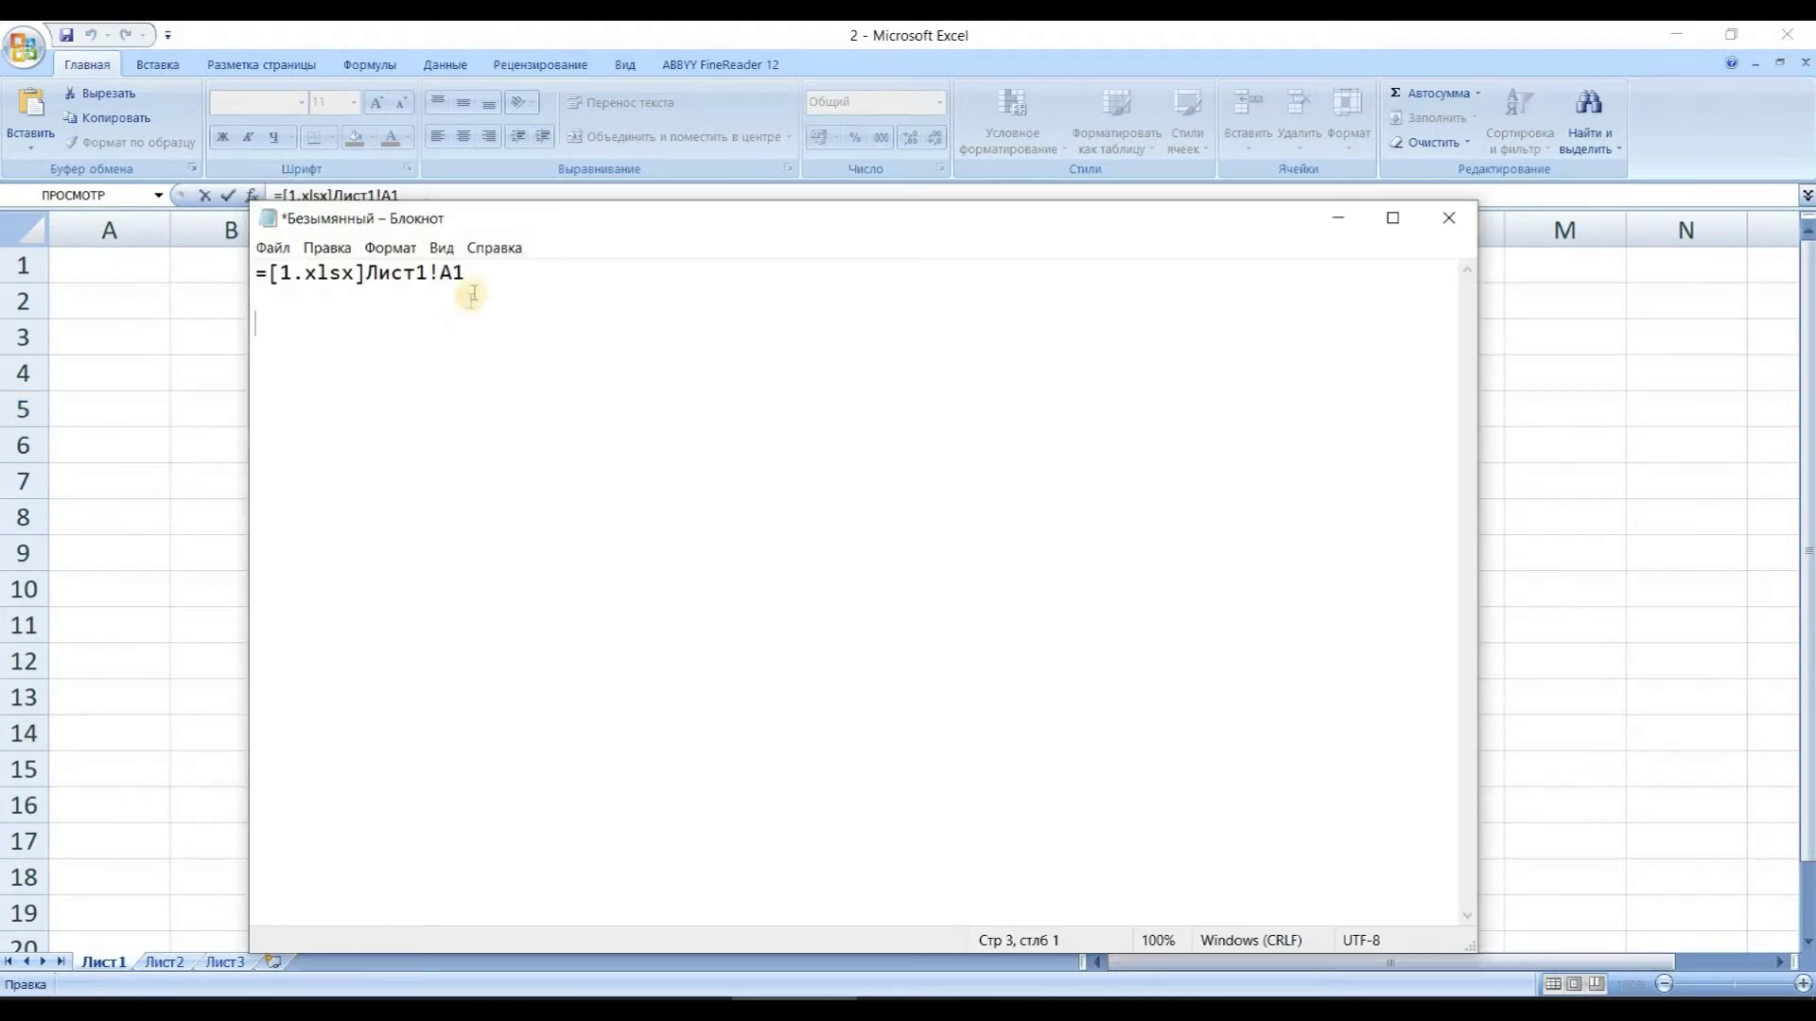
Highlight in turn the A1, !, Лист1 and [1.xlsx] parts of the pasted link formula.
drag(464, 273, 440, 273)
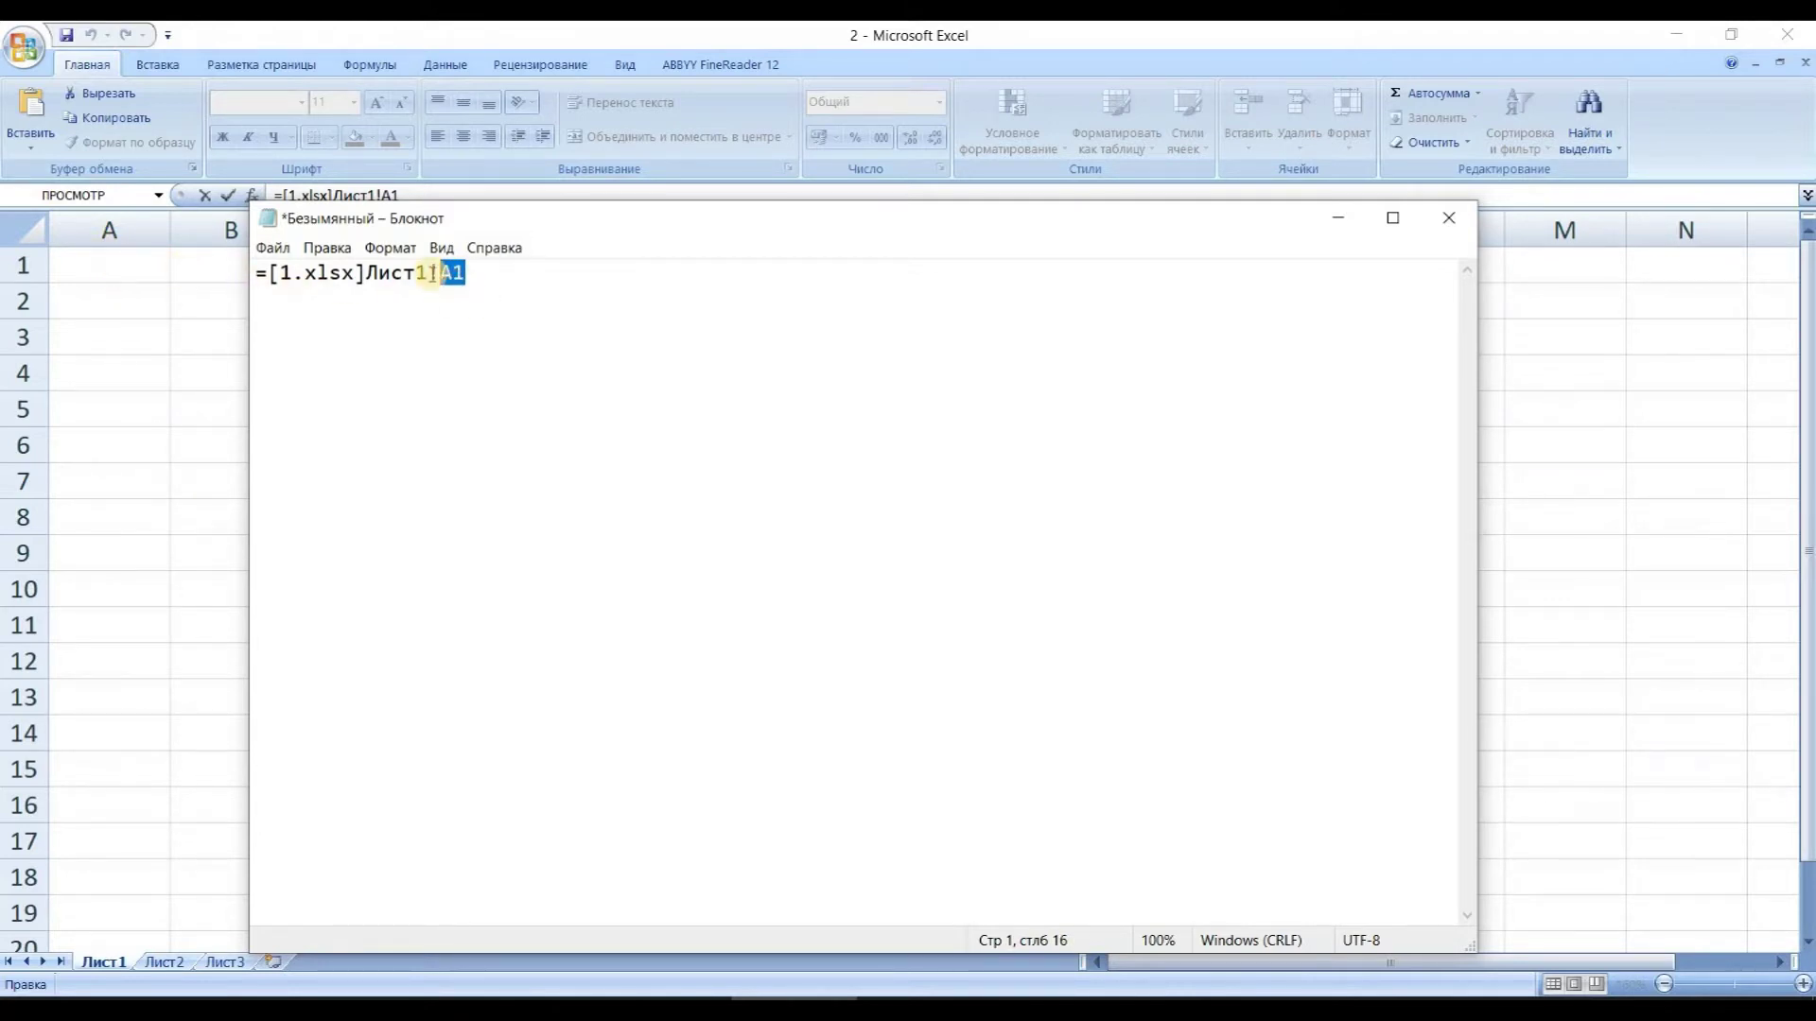
drag(439, 273, 429, 273)
click(461, 273)
drag(428, 273, 366, 273)
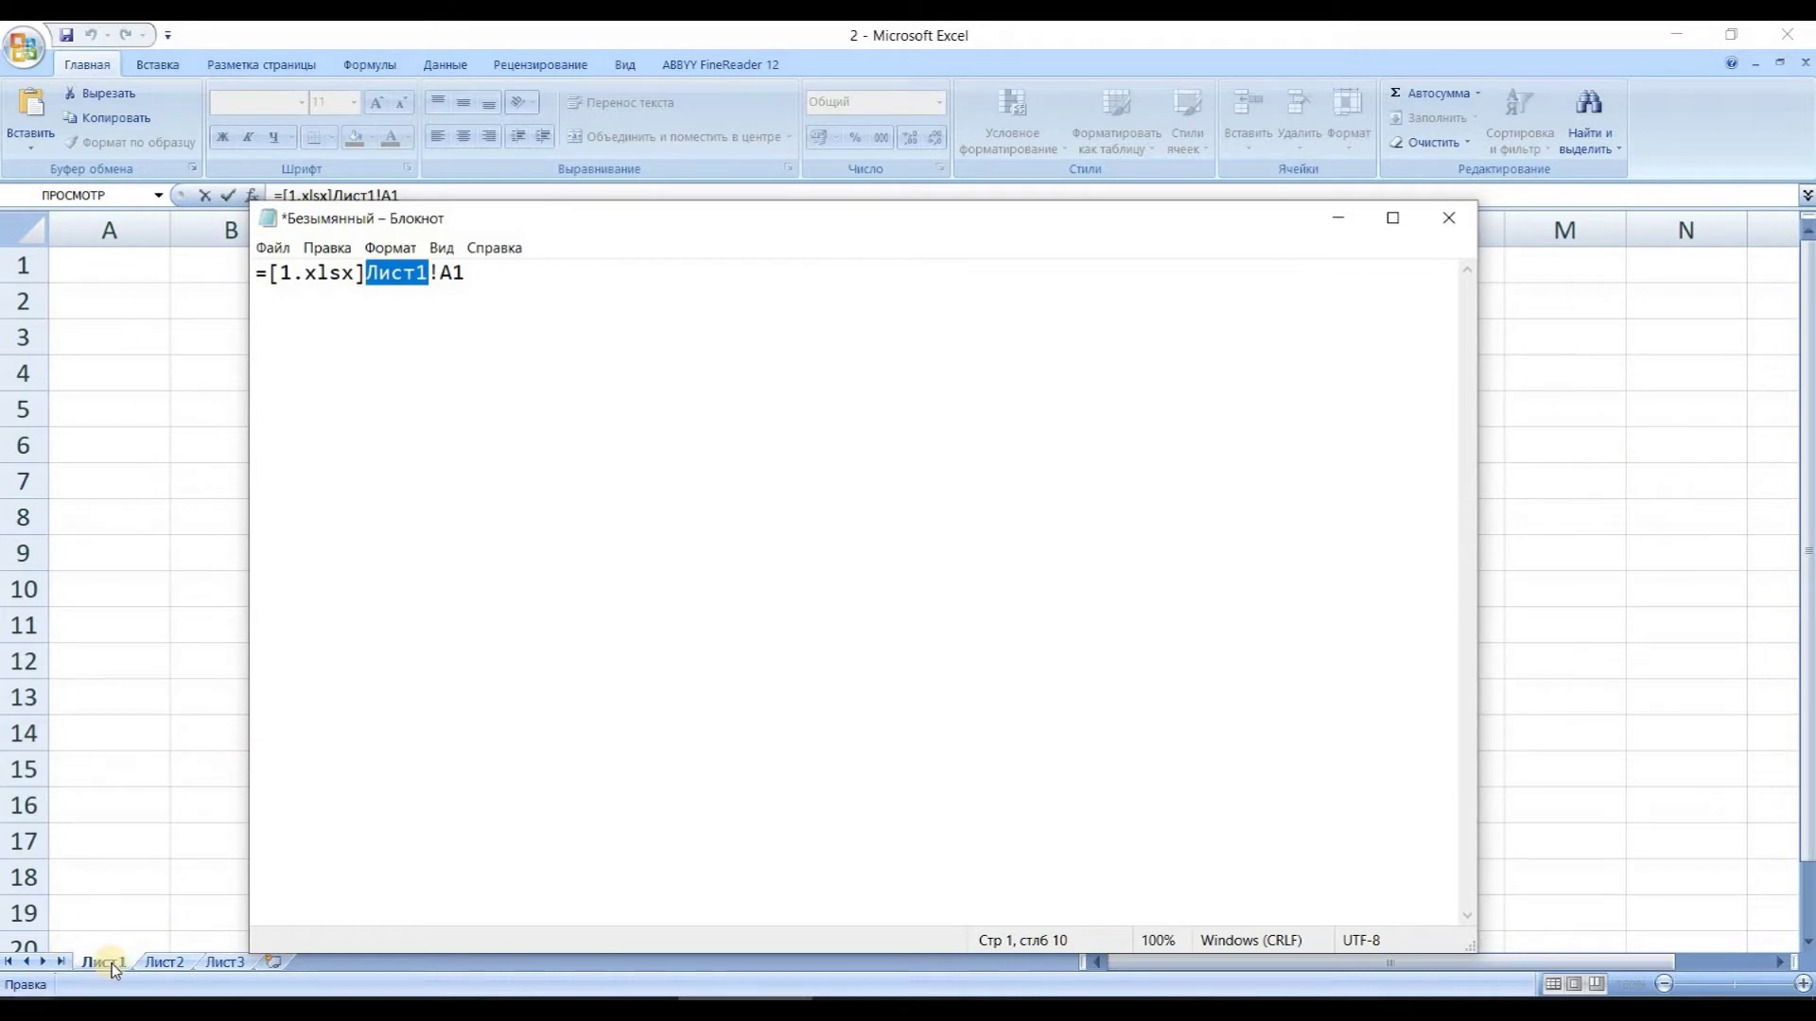
click(367, 273)
drag(367, 274, 269, 274)
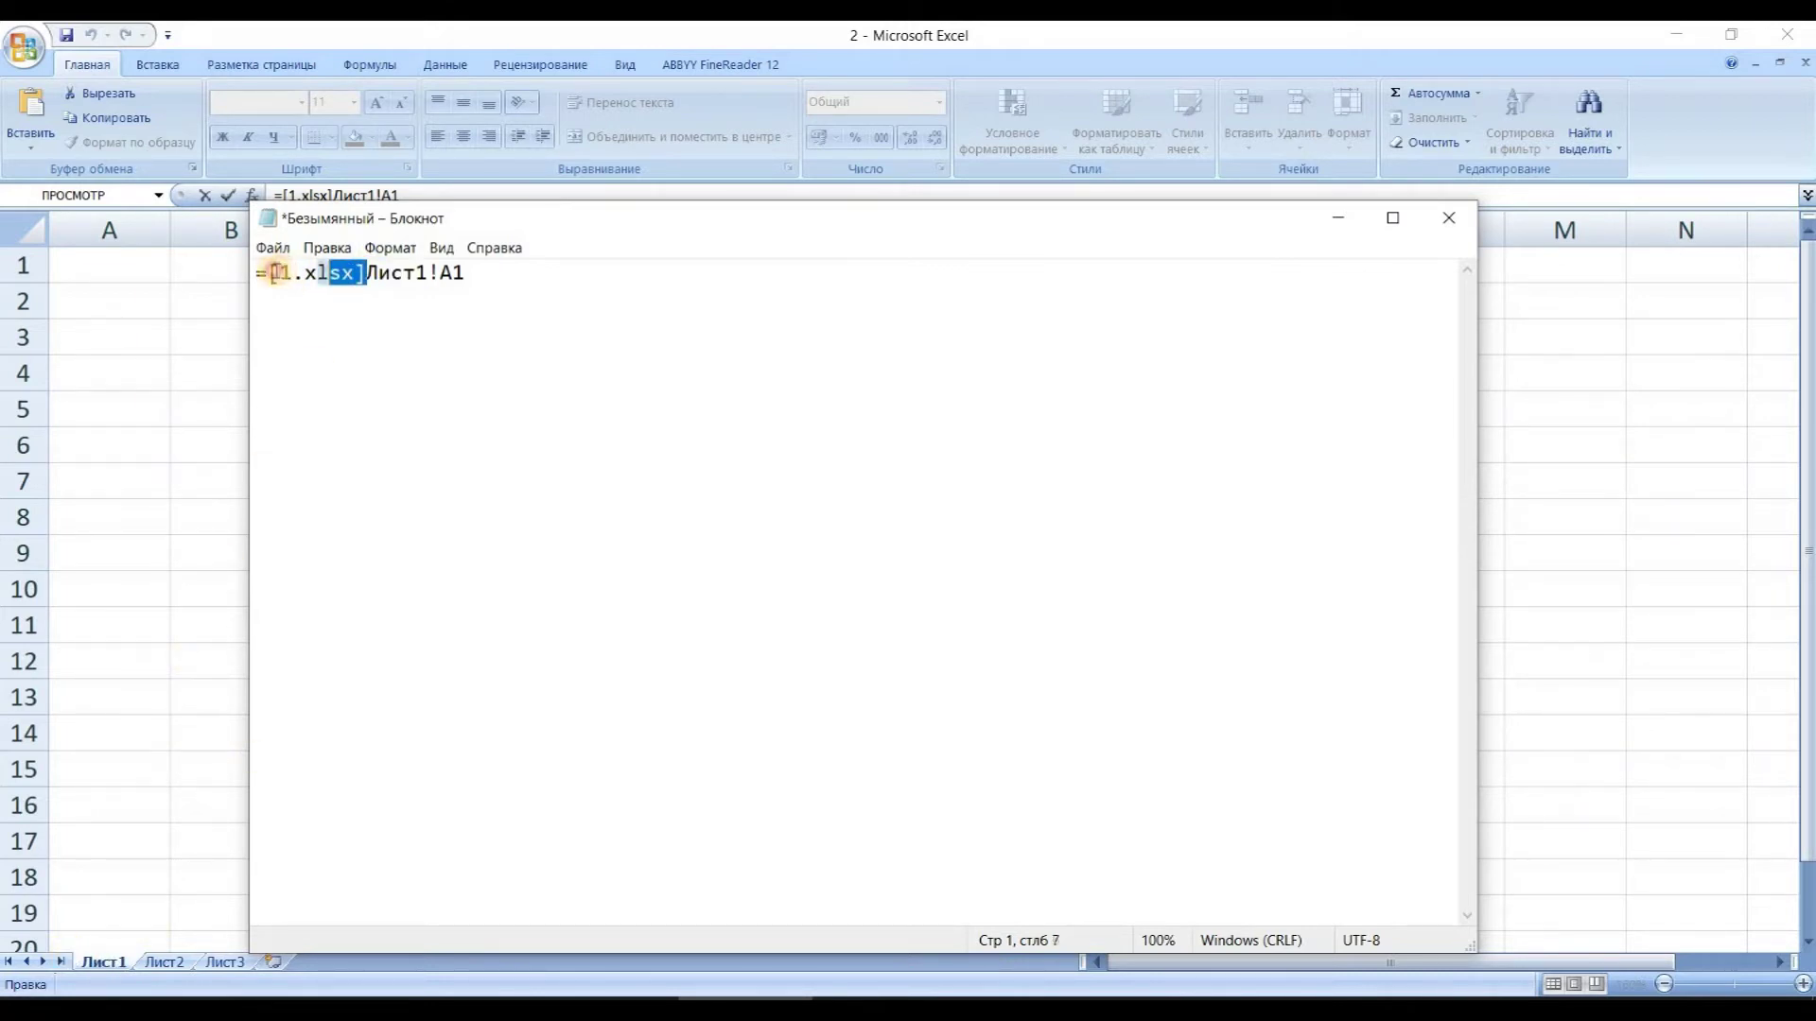
click(342, 273)
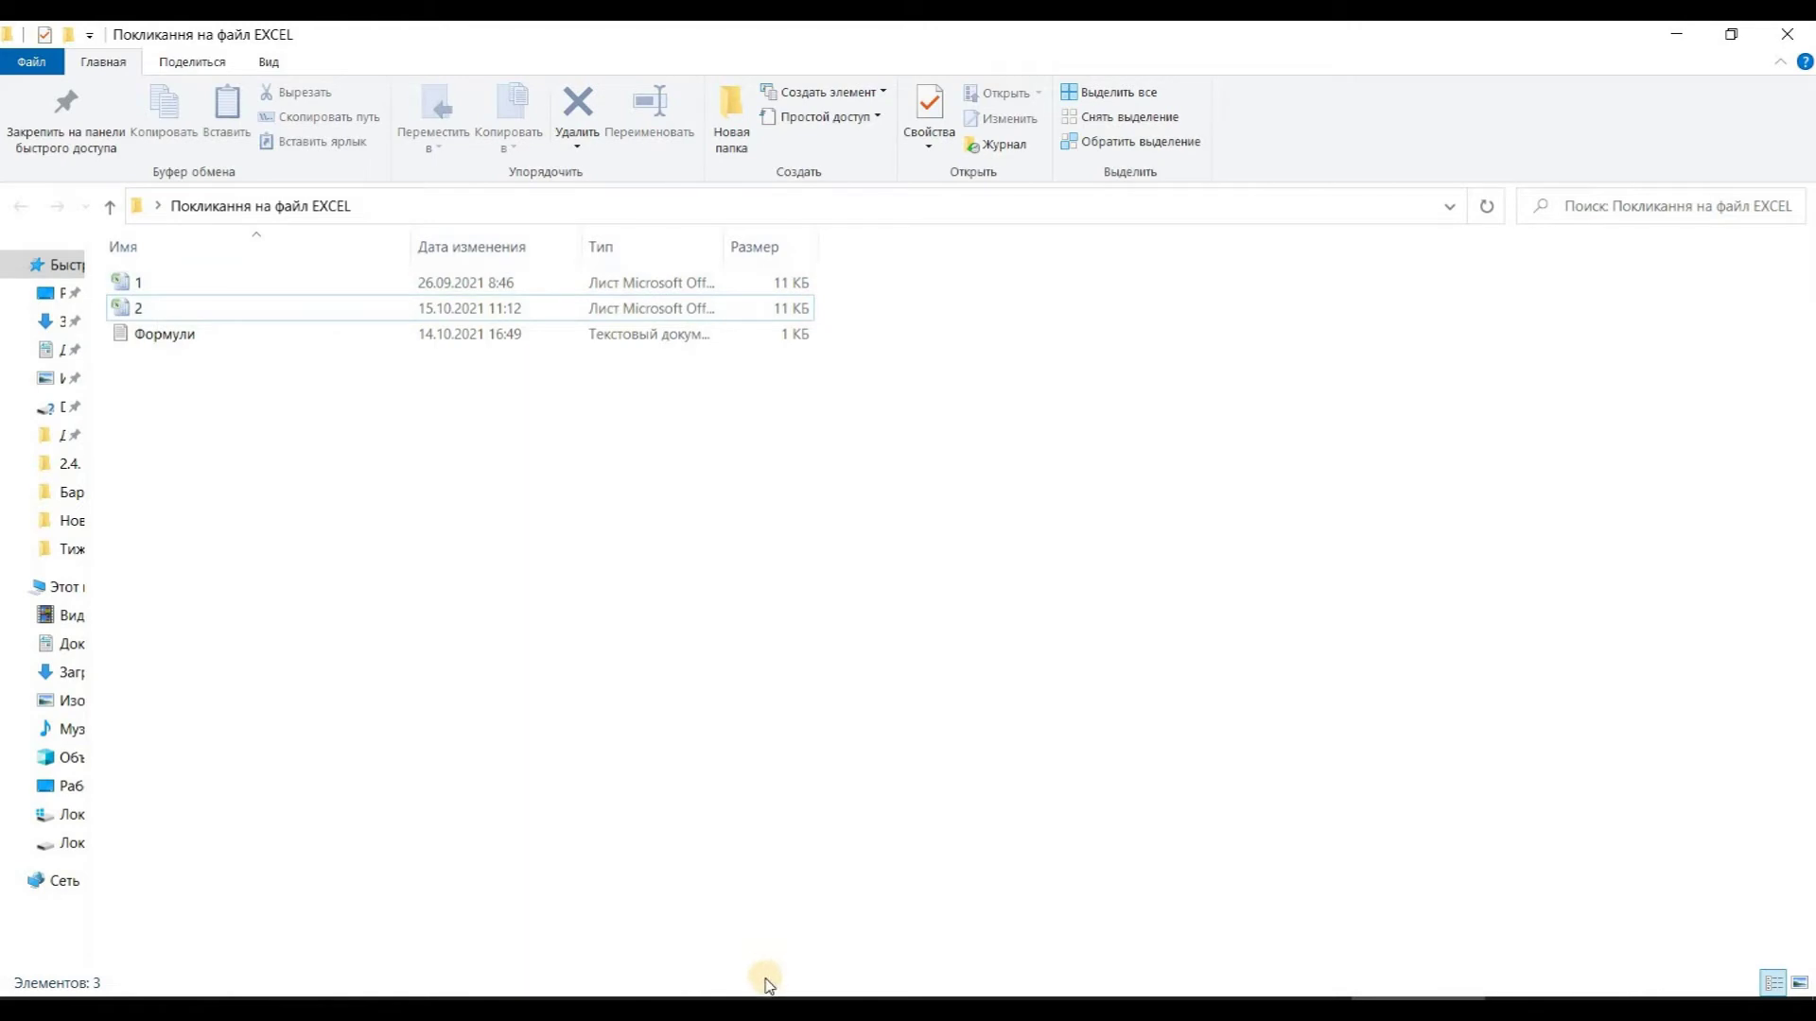
Add the full-path link ='C:\Users\User\Desktop\Новая папка\[1.xlsx]Лист1'!A1 on a new line.
click(746, 999)
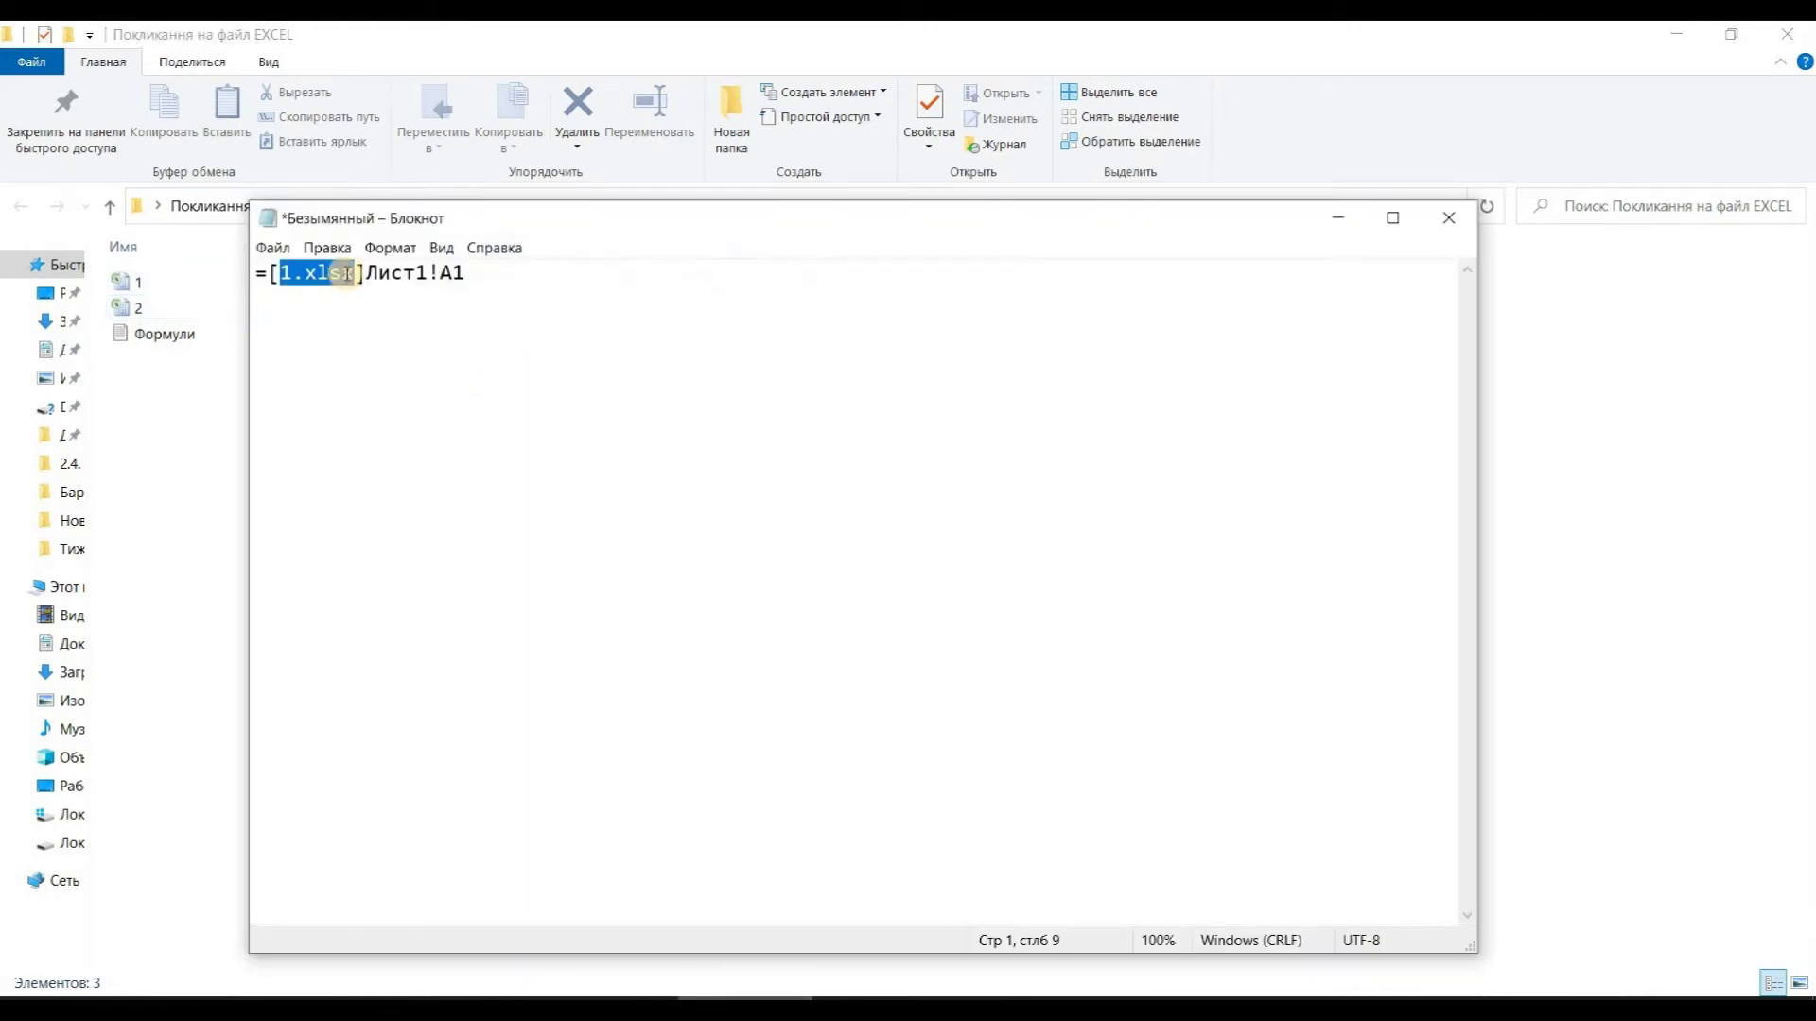
drag(357, 274, 281, 275)
click(397, 347)
key(Return)
key(Return)
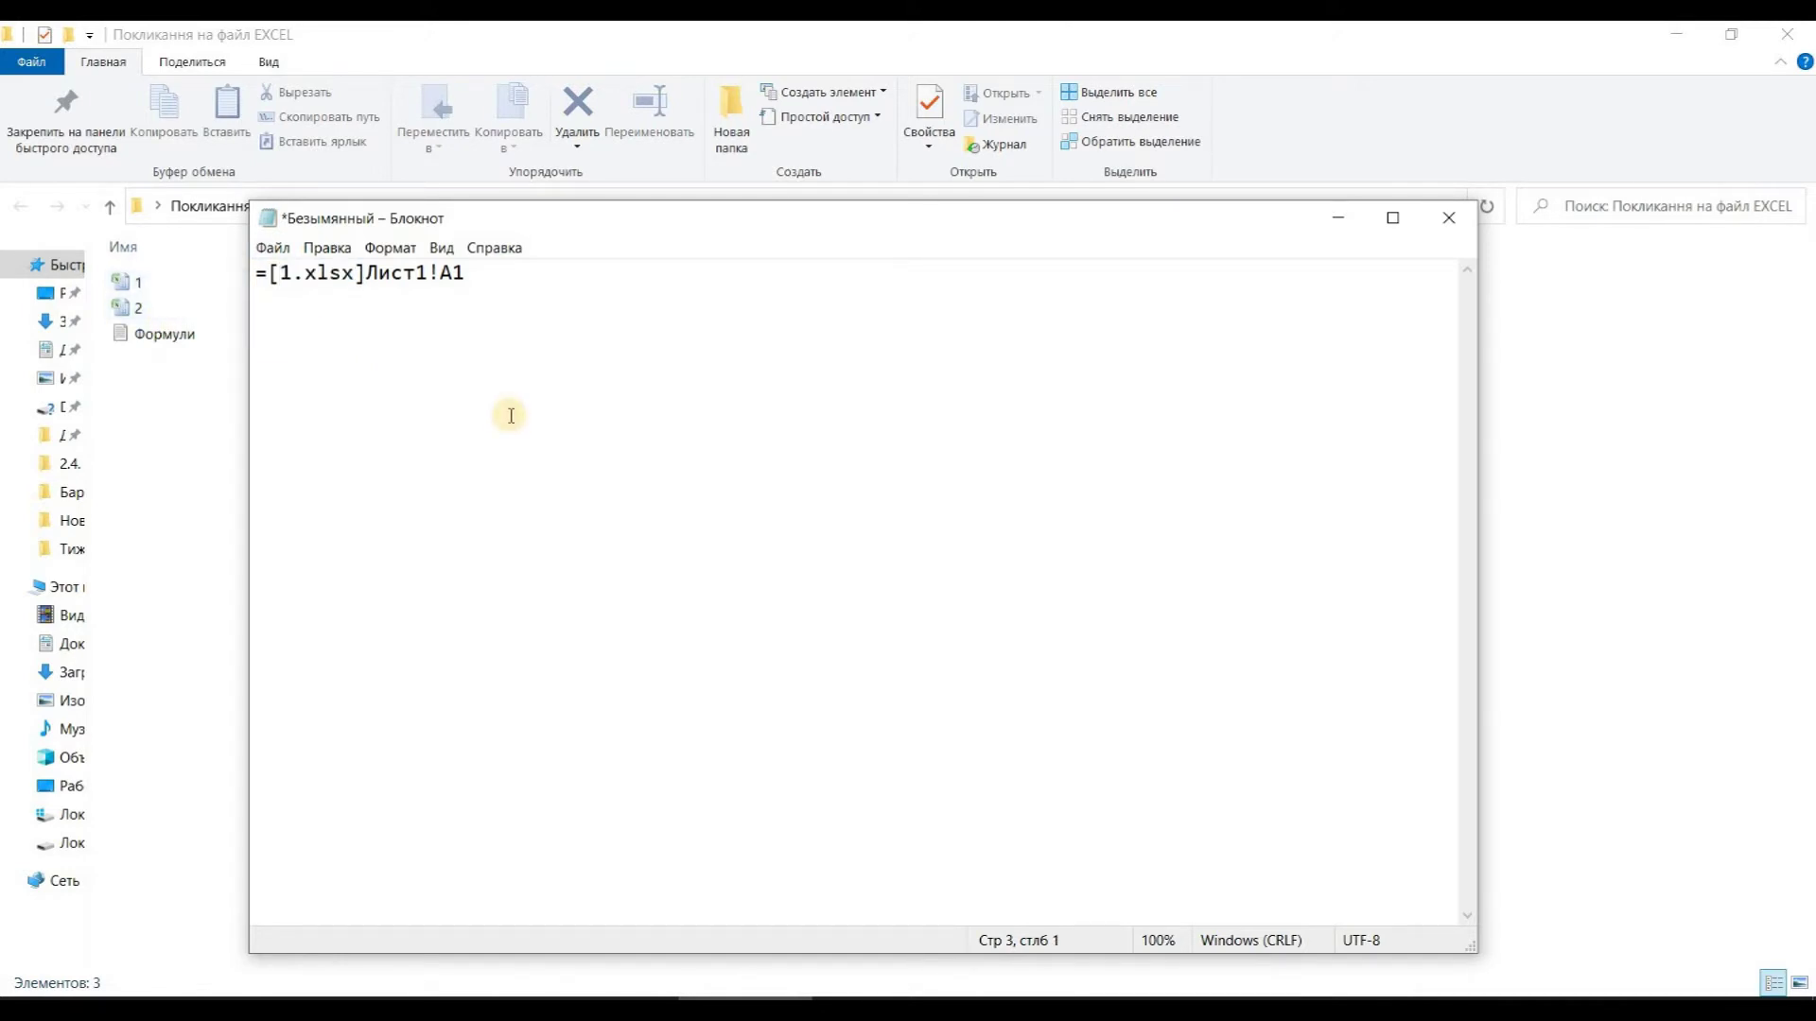
text(='C:\Users\User\Desktop\Новая папка\[1.xlsx]Лист1'!A1)
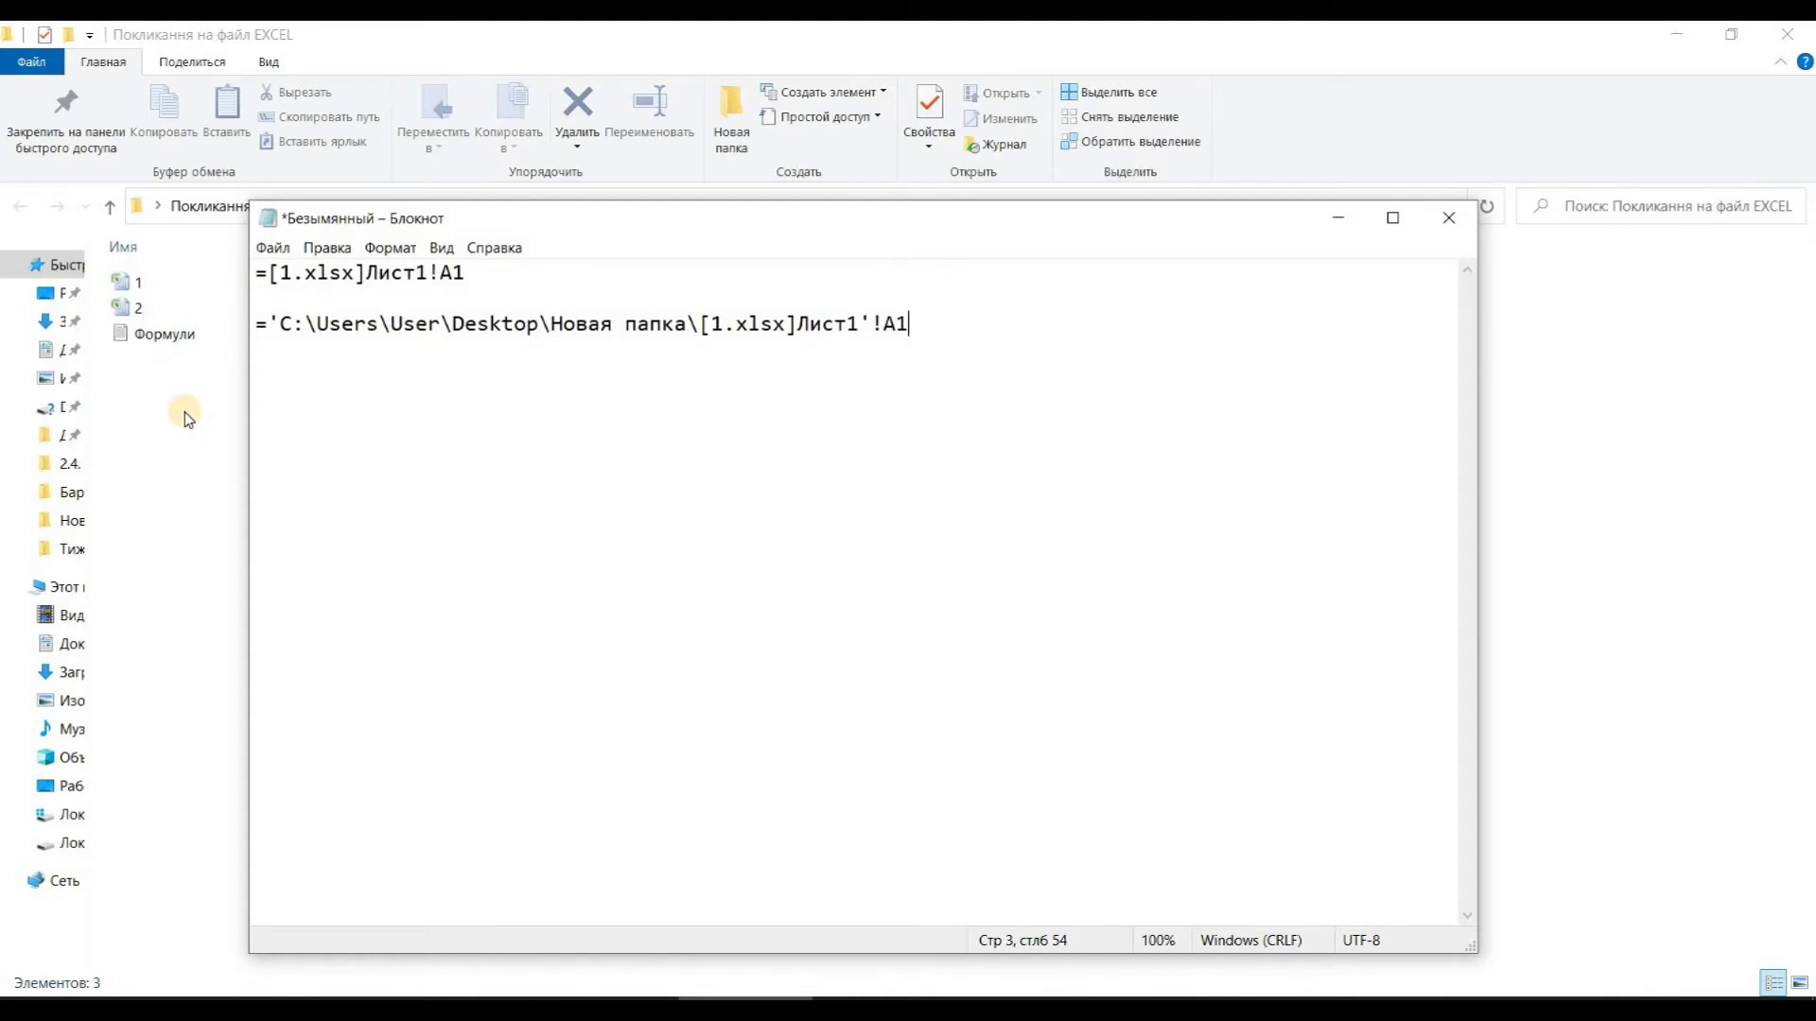
click(146, 307)
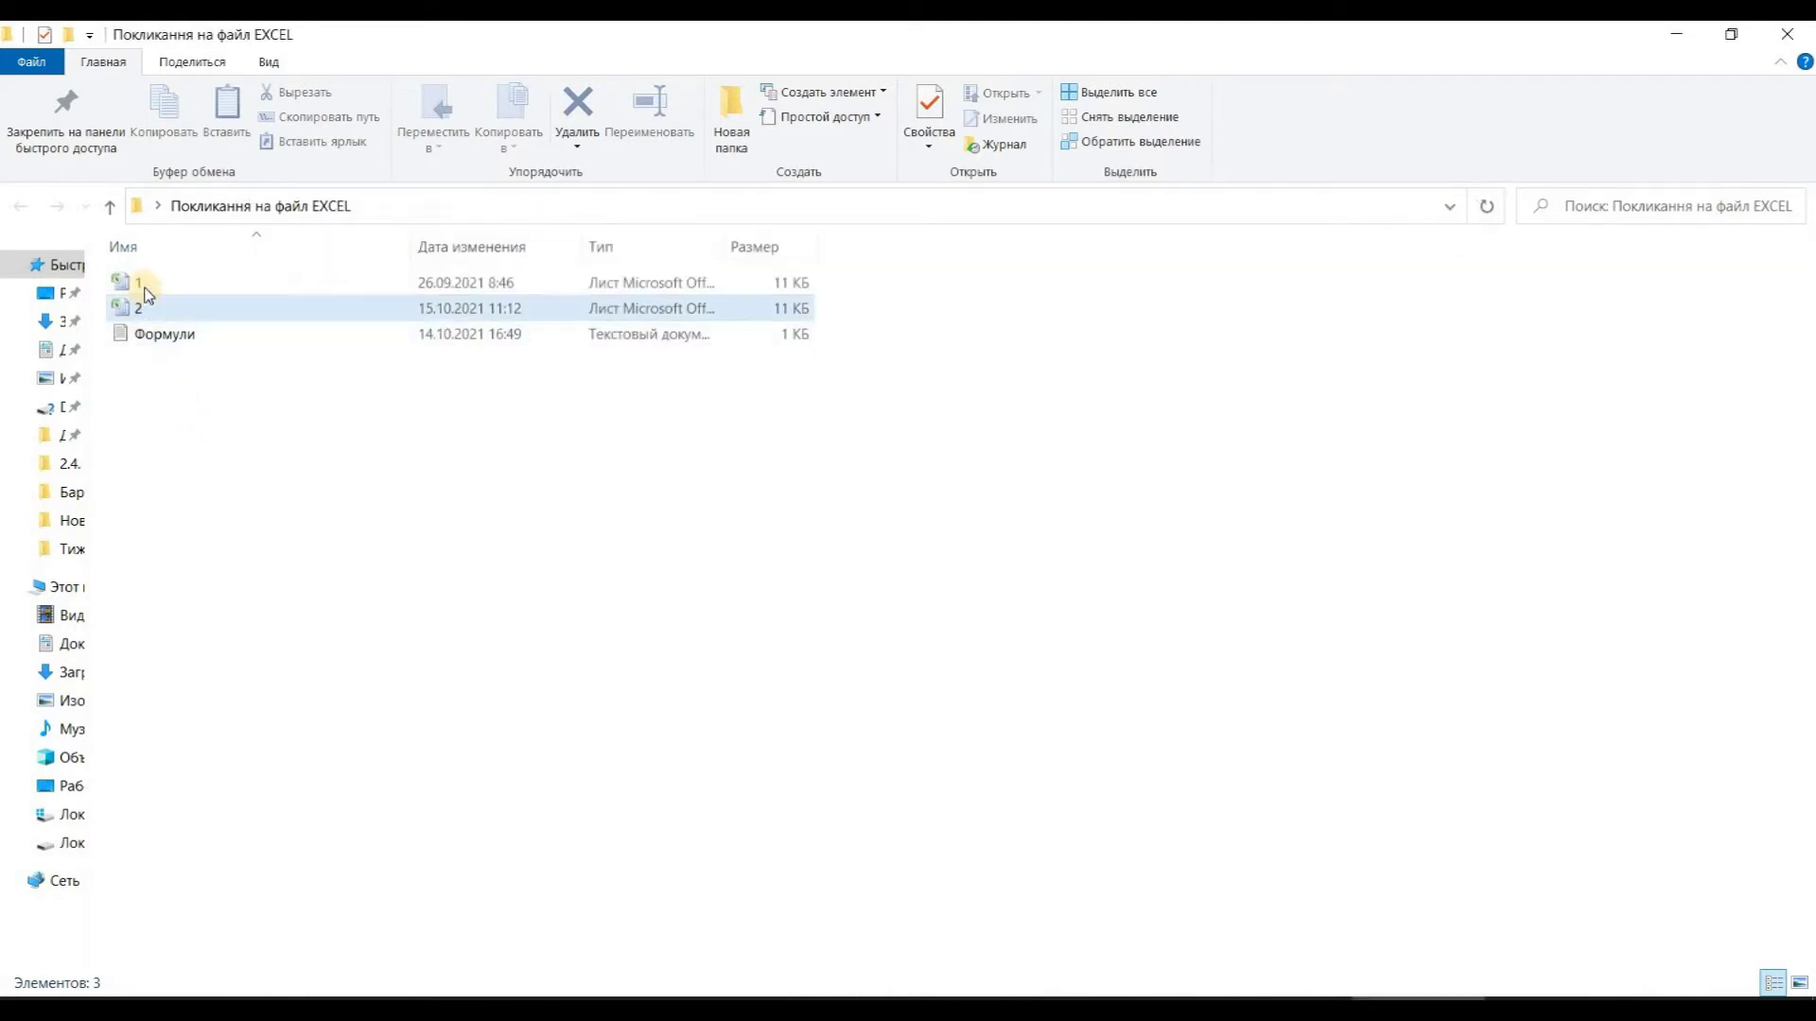
Check file 1's folder location and xlsx file type in its Свойства dialog.
click(147, 287)
double_click(149, 287)
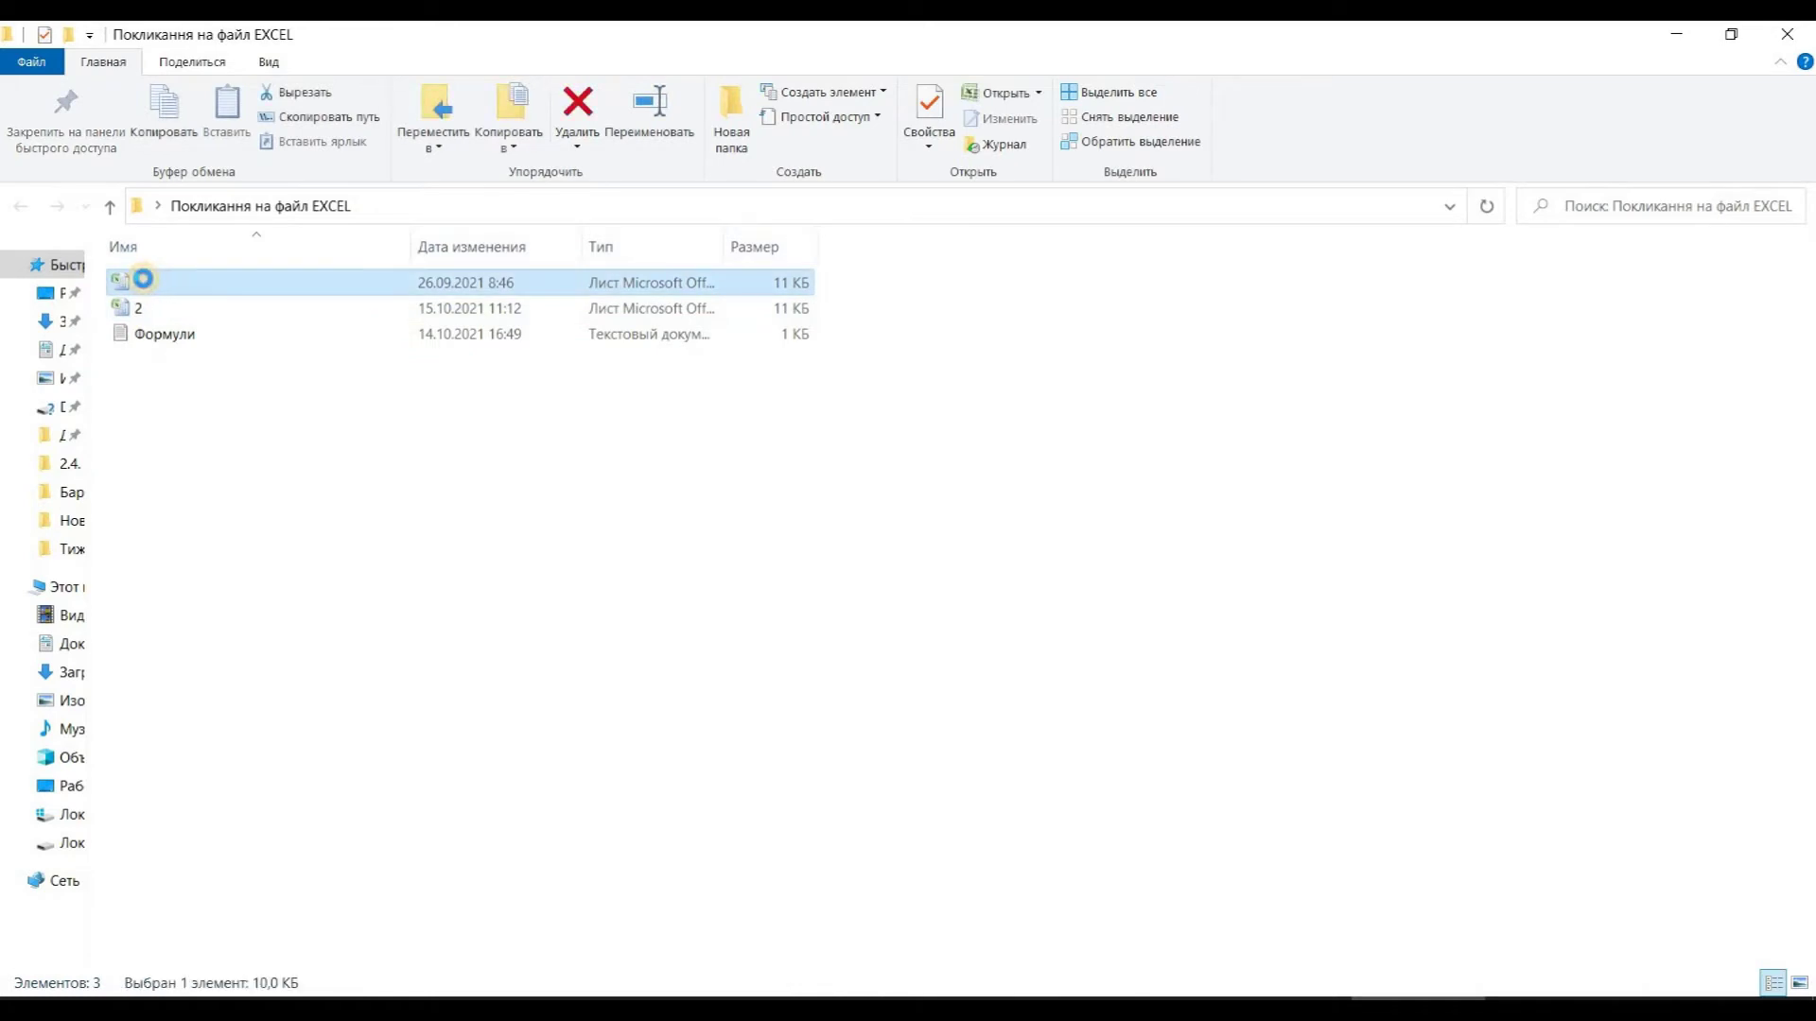
right_click(146, 286)
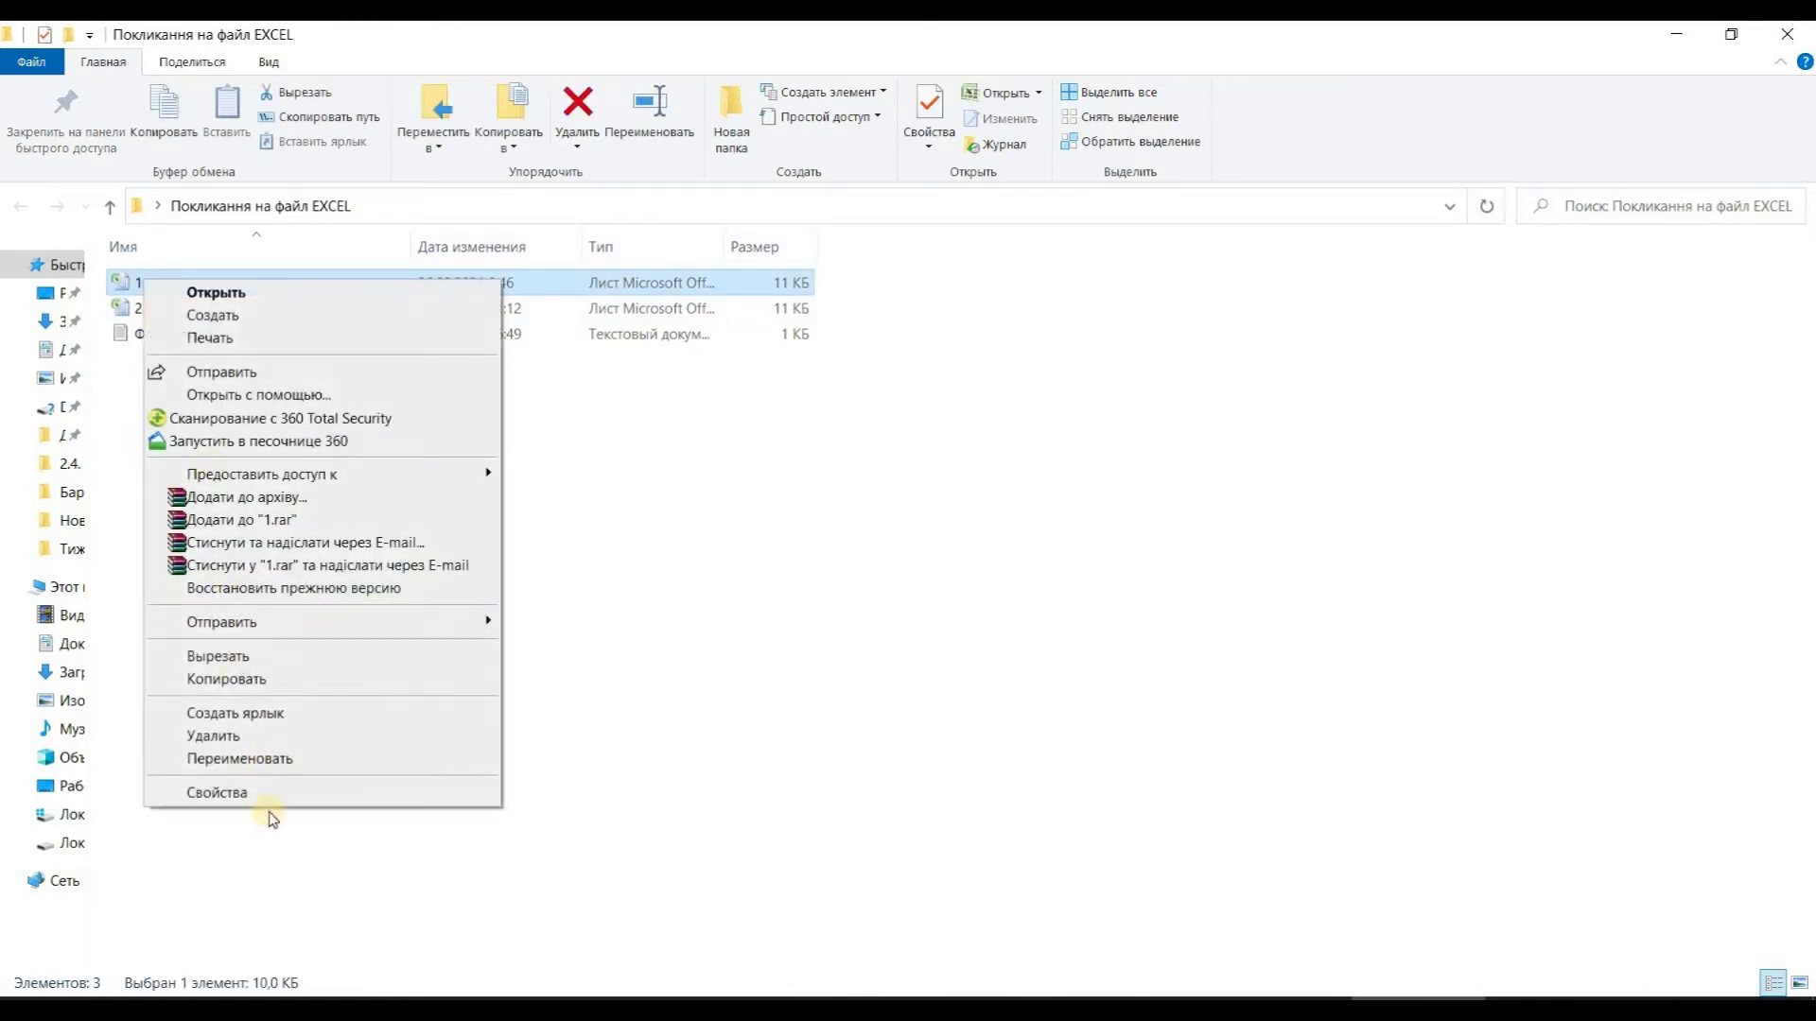
click(275, 798)
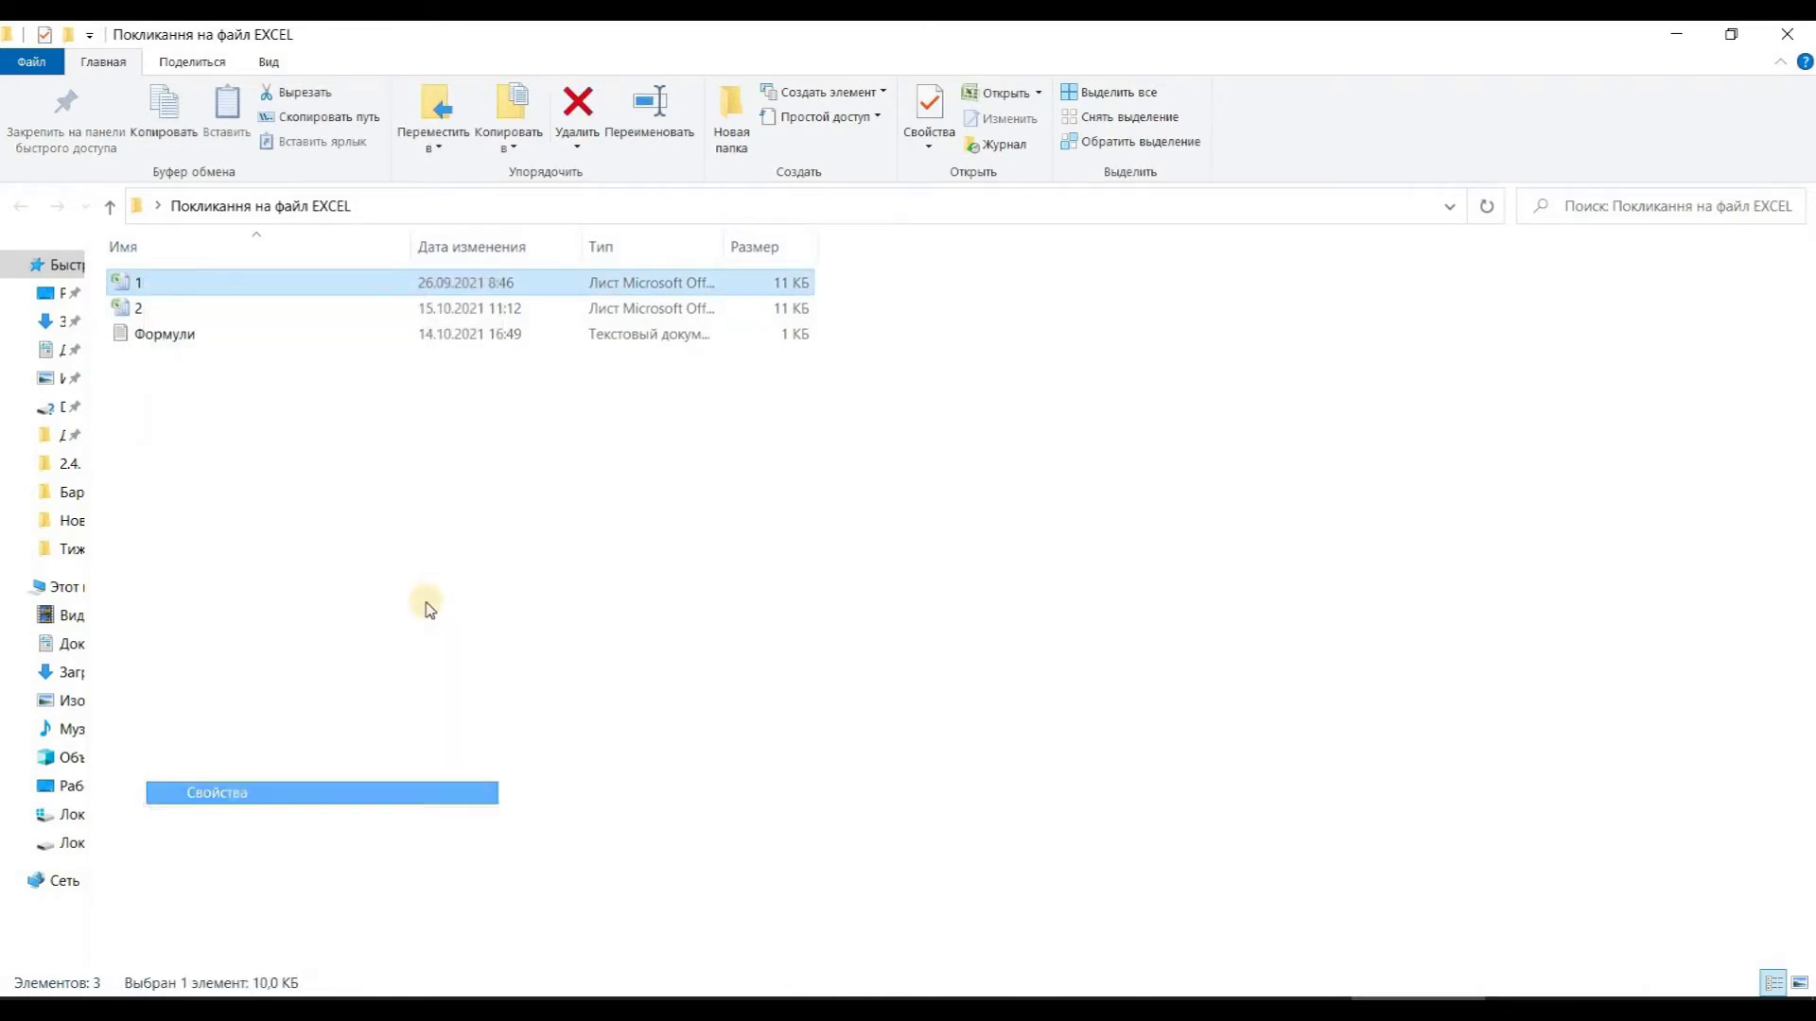
drag(806, 446, 1119, 448)
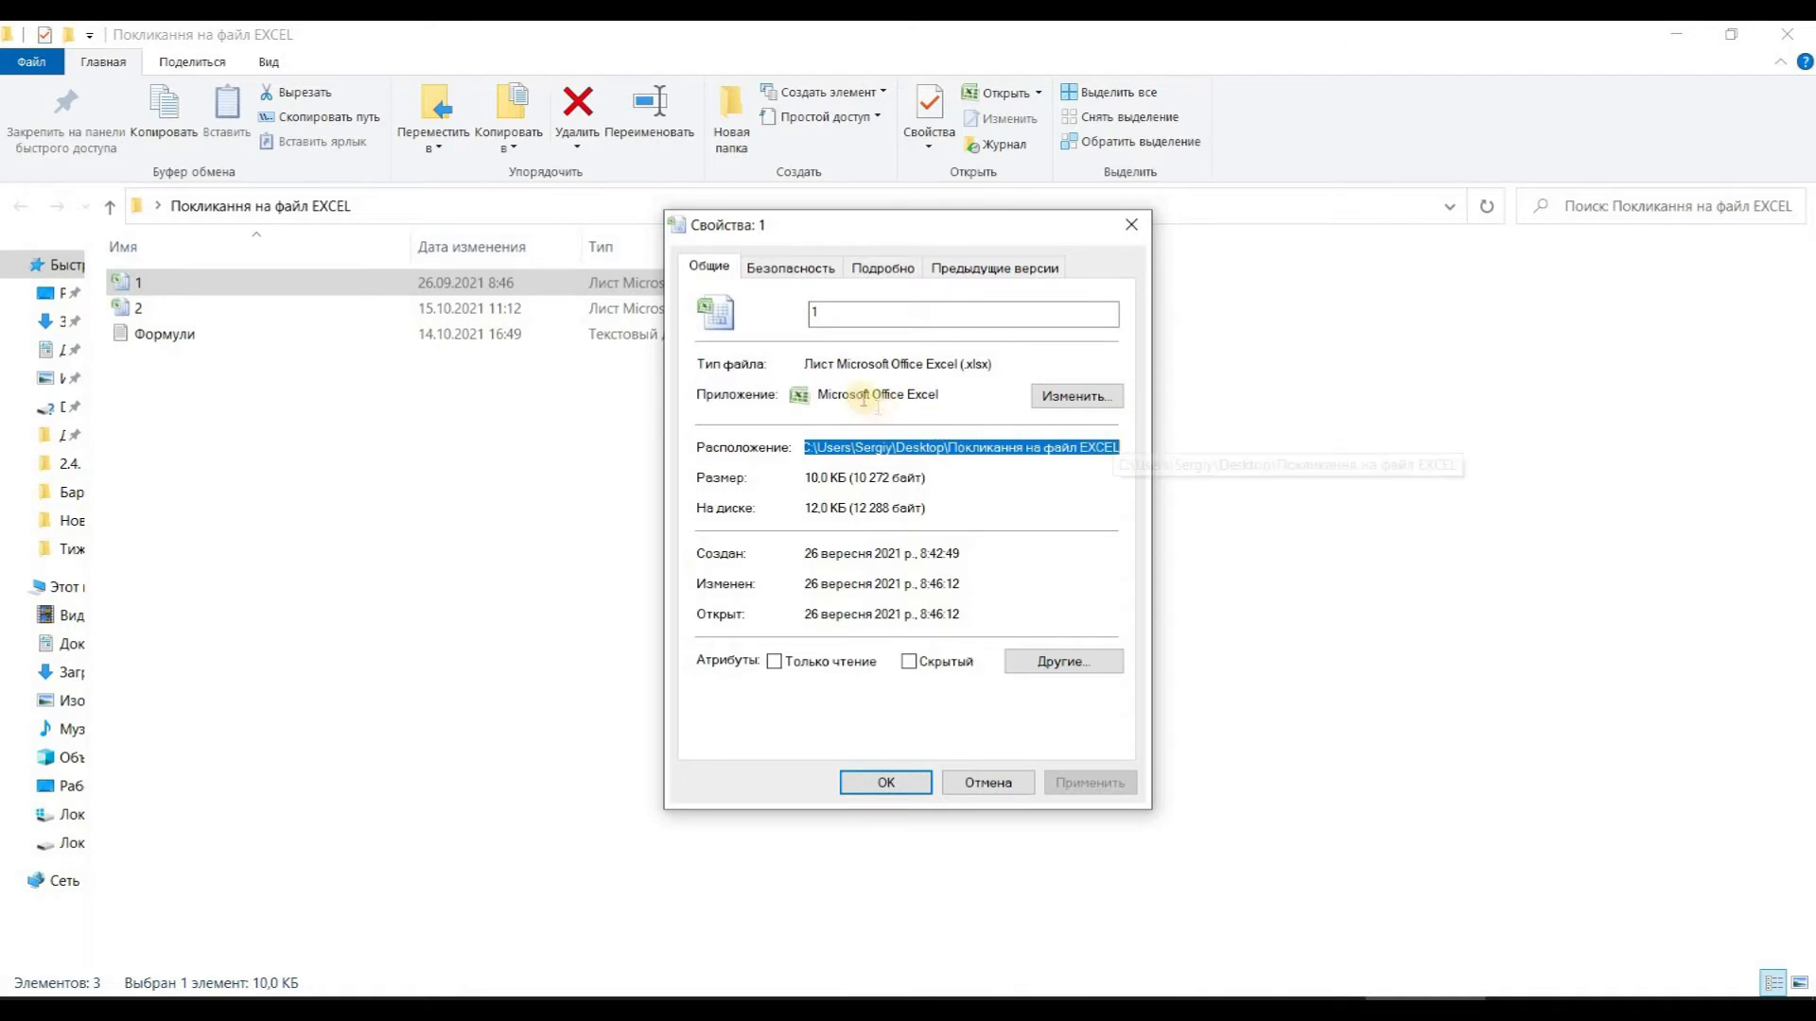
click(819, 312)
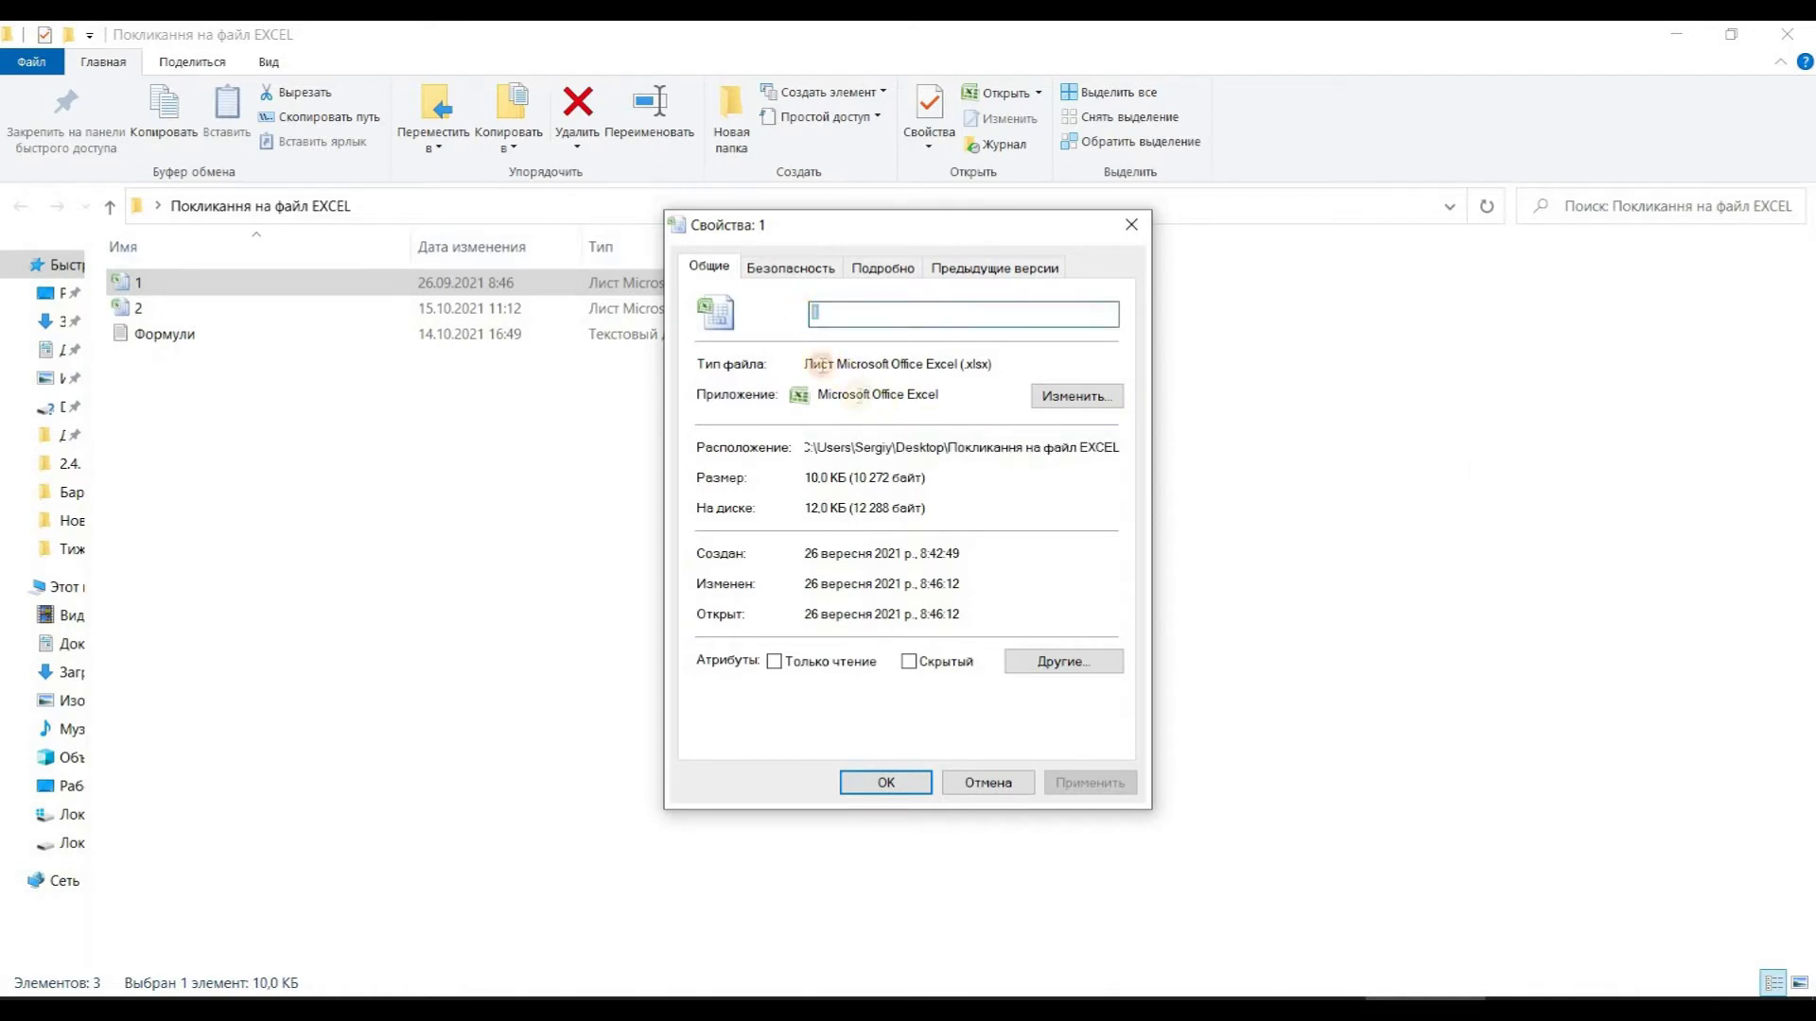
double_click(986, 365)
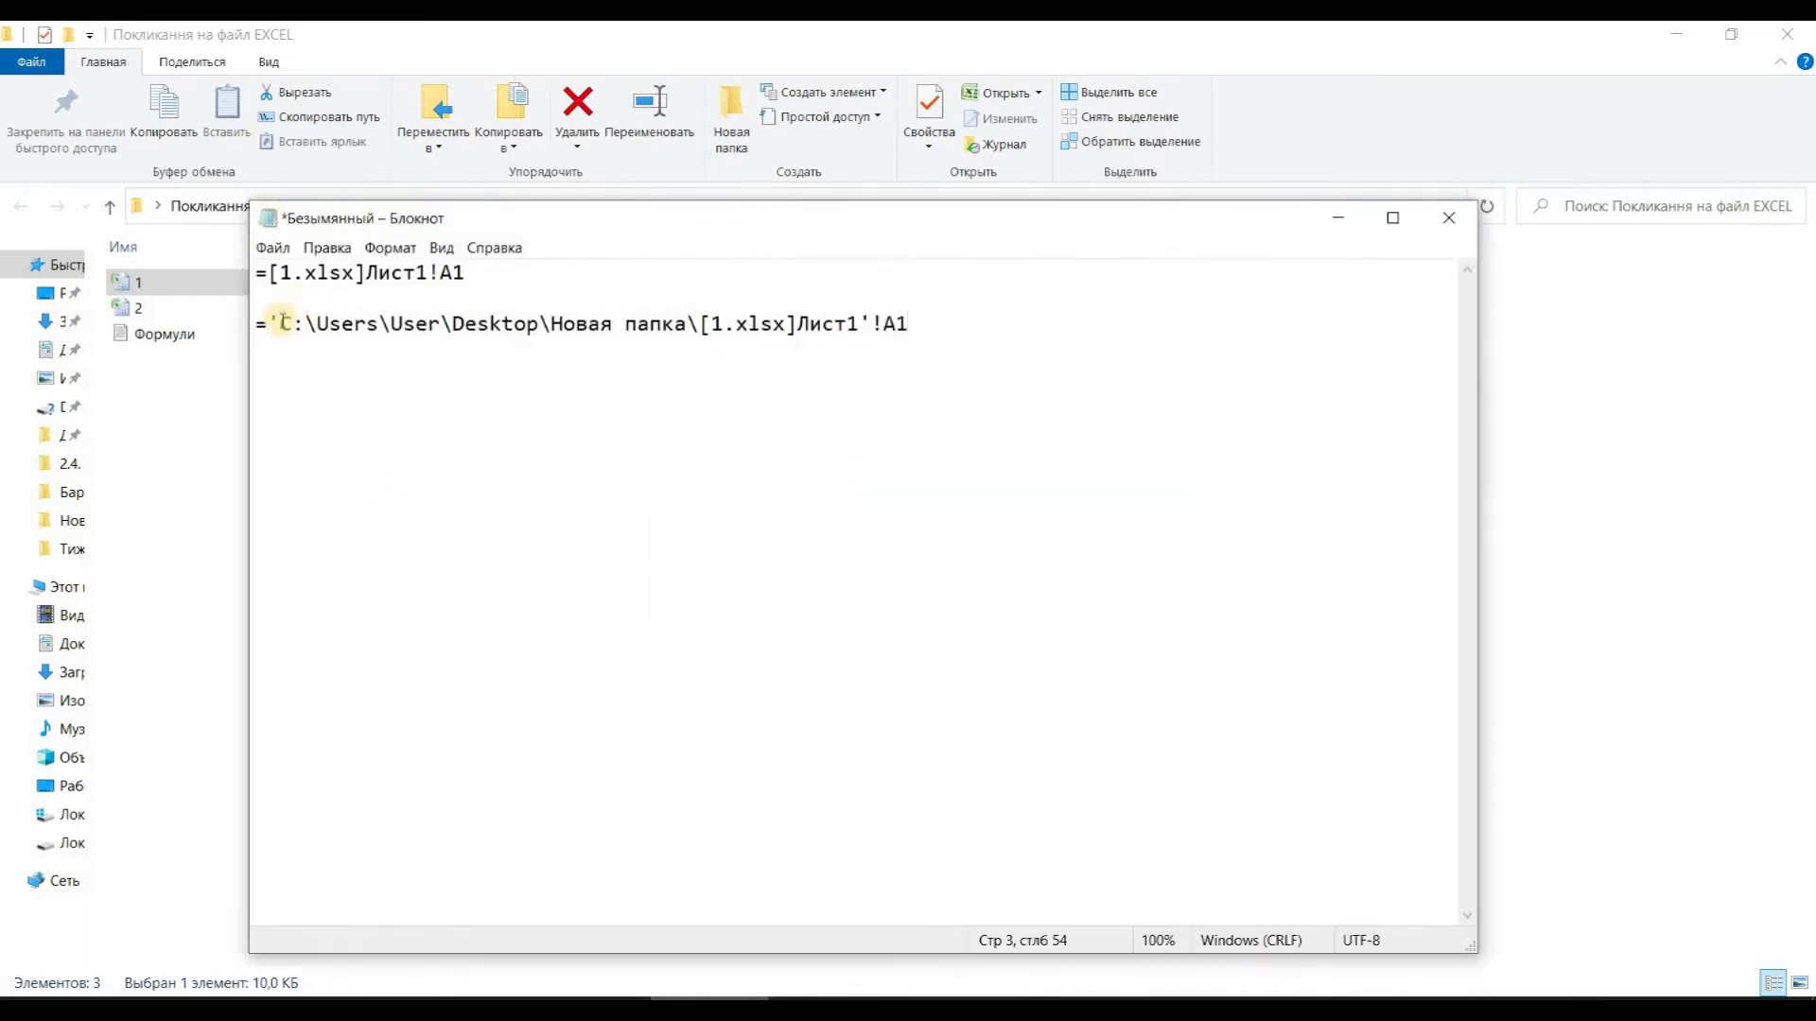
drag(280, 325, 305, 325)
Highlight the folder path, quoted sheet name, A1 and file name parts of both link formulas.
drag(530, 326, 691, 327)
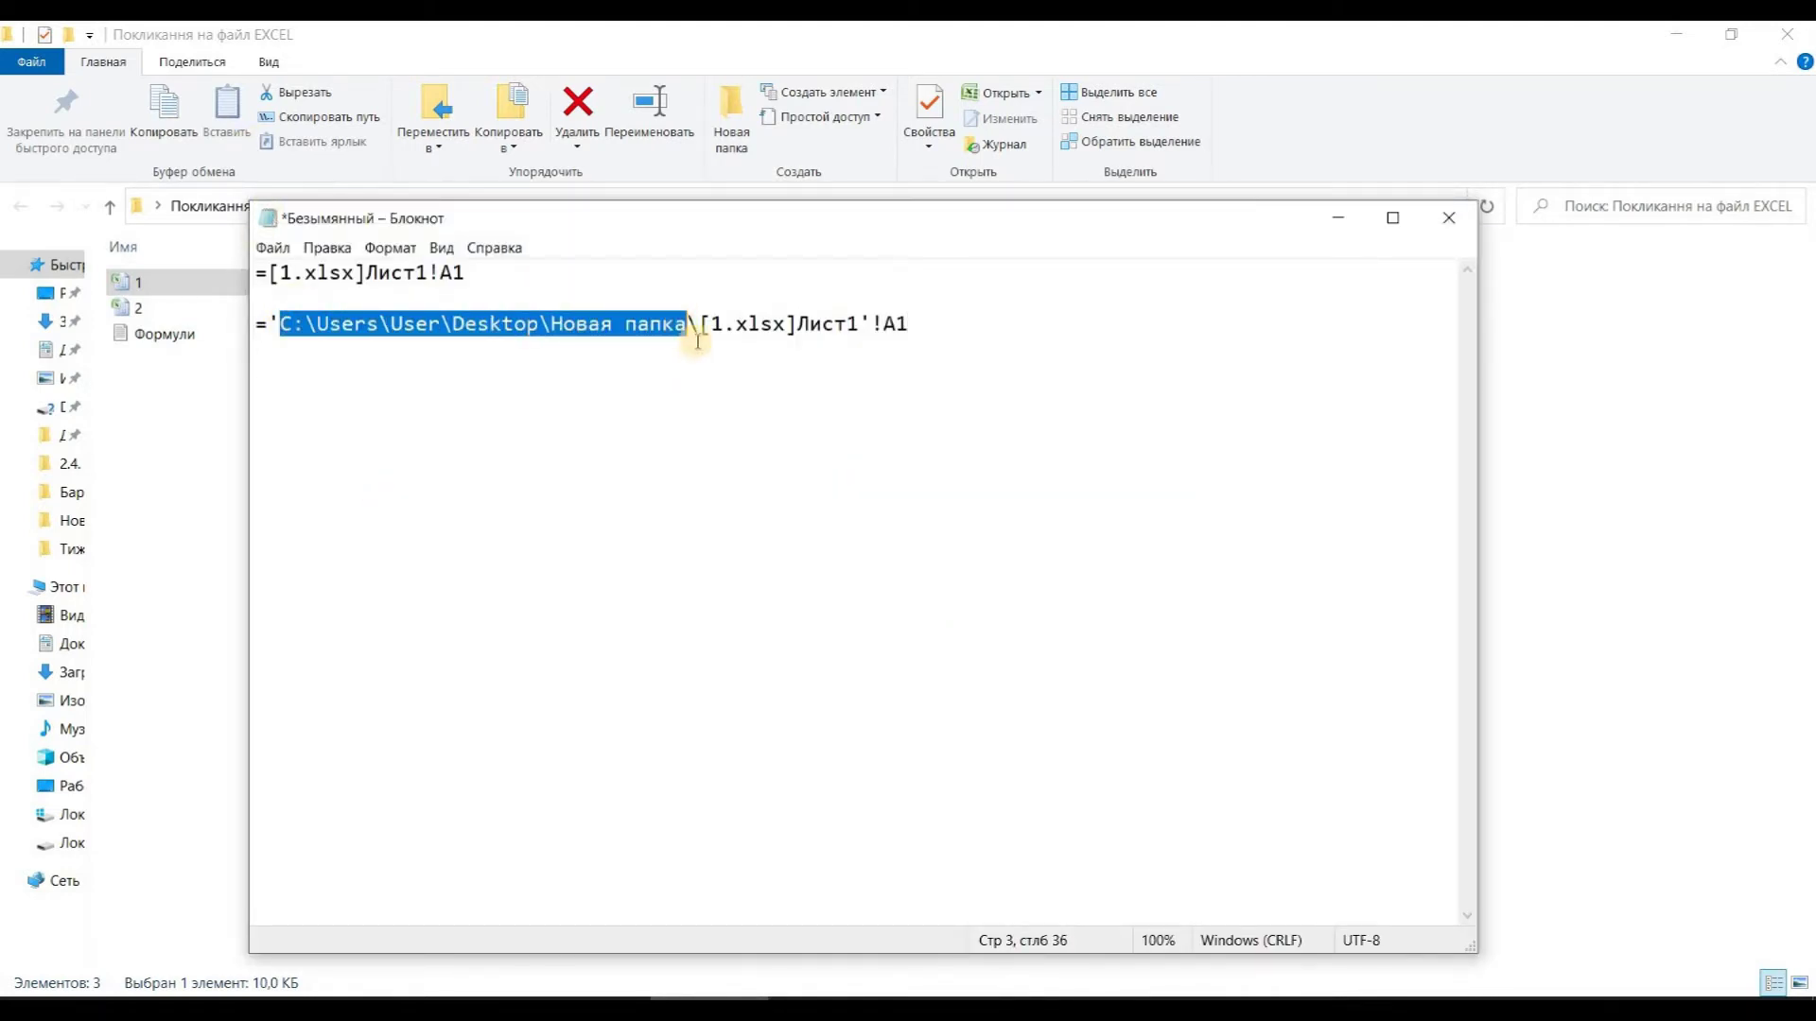
drag(688, 327, 802, 325)
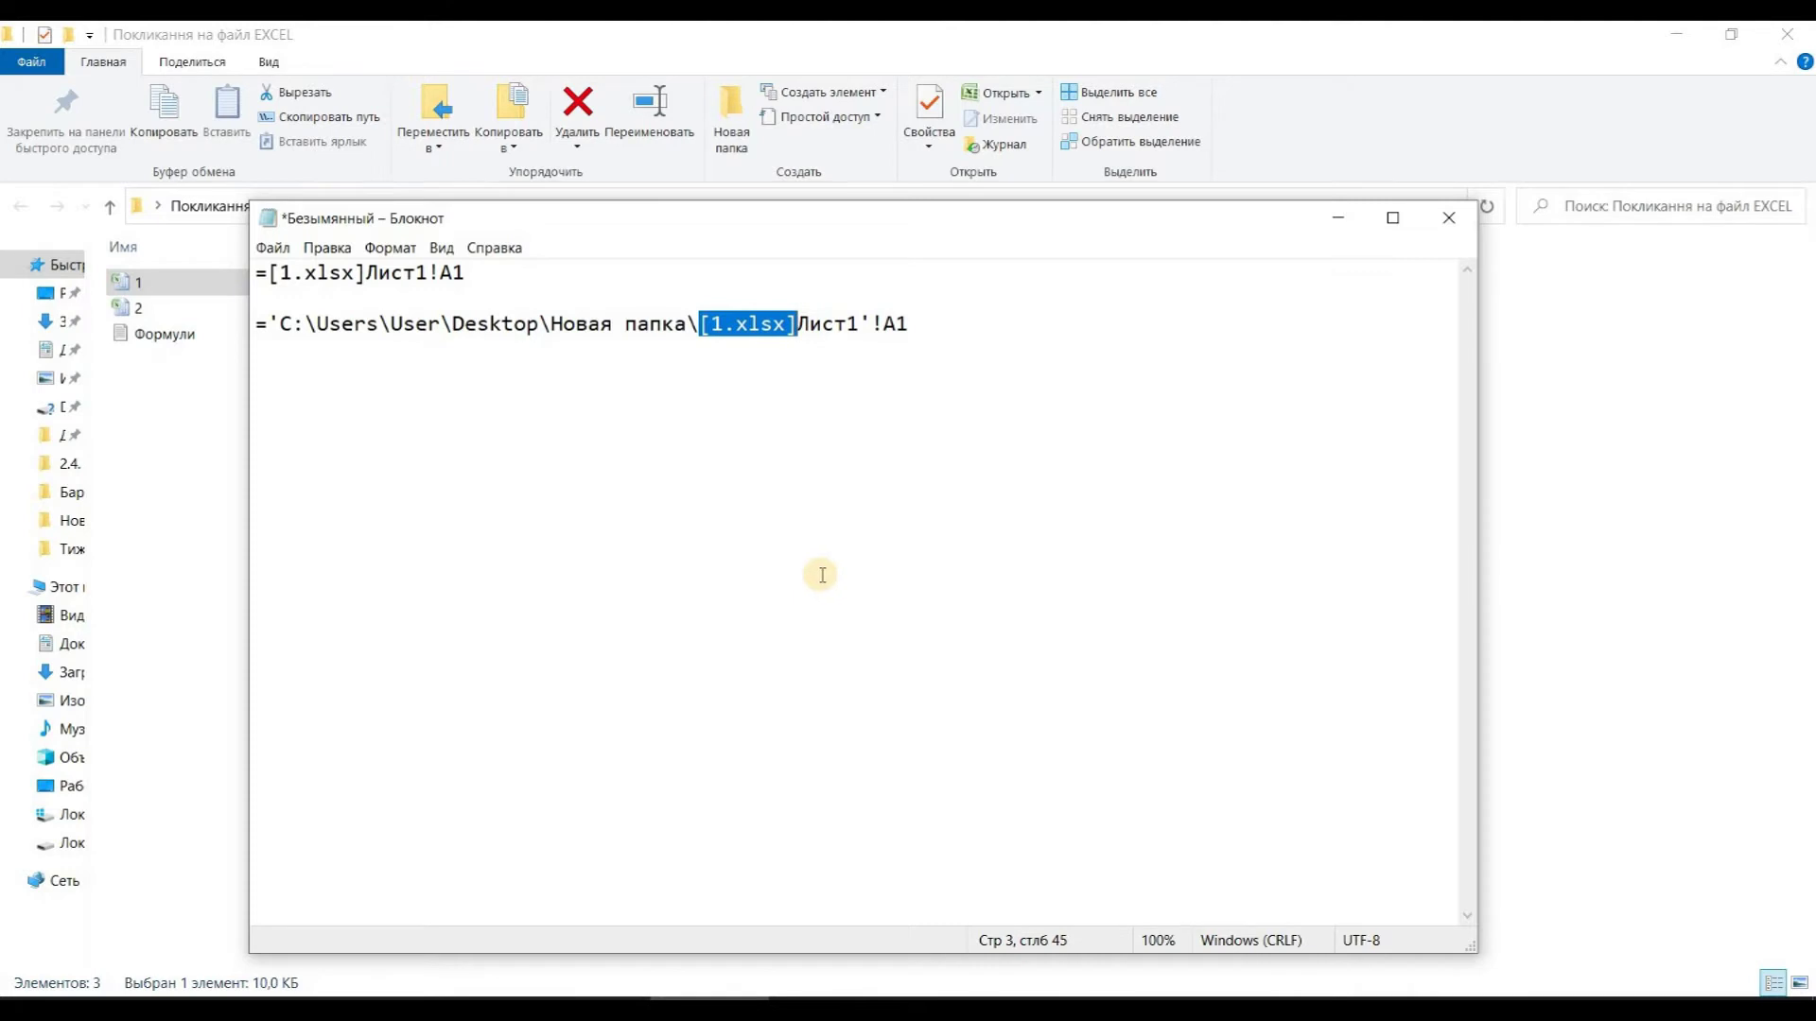
click(860, 324)
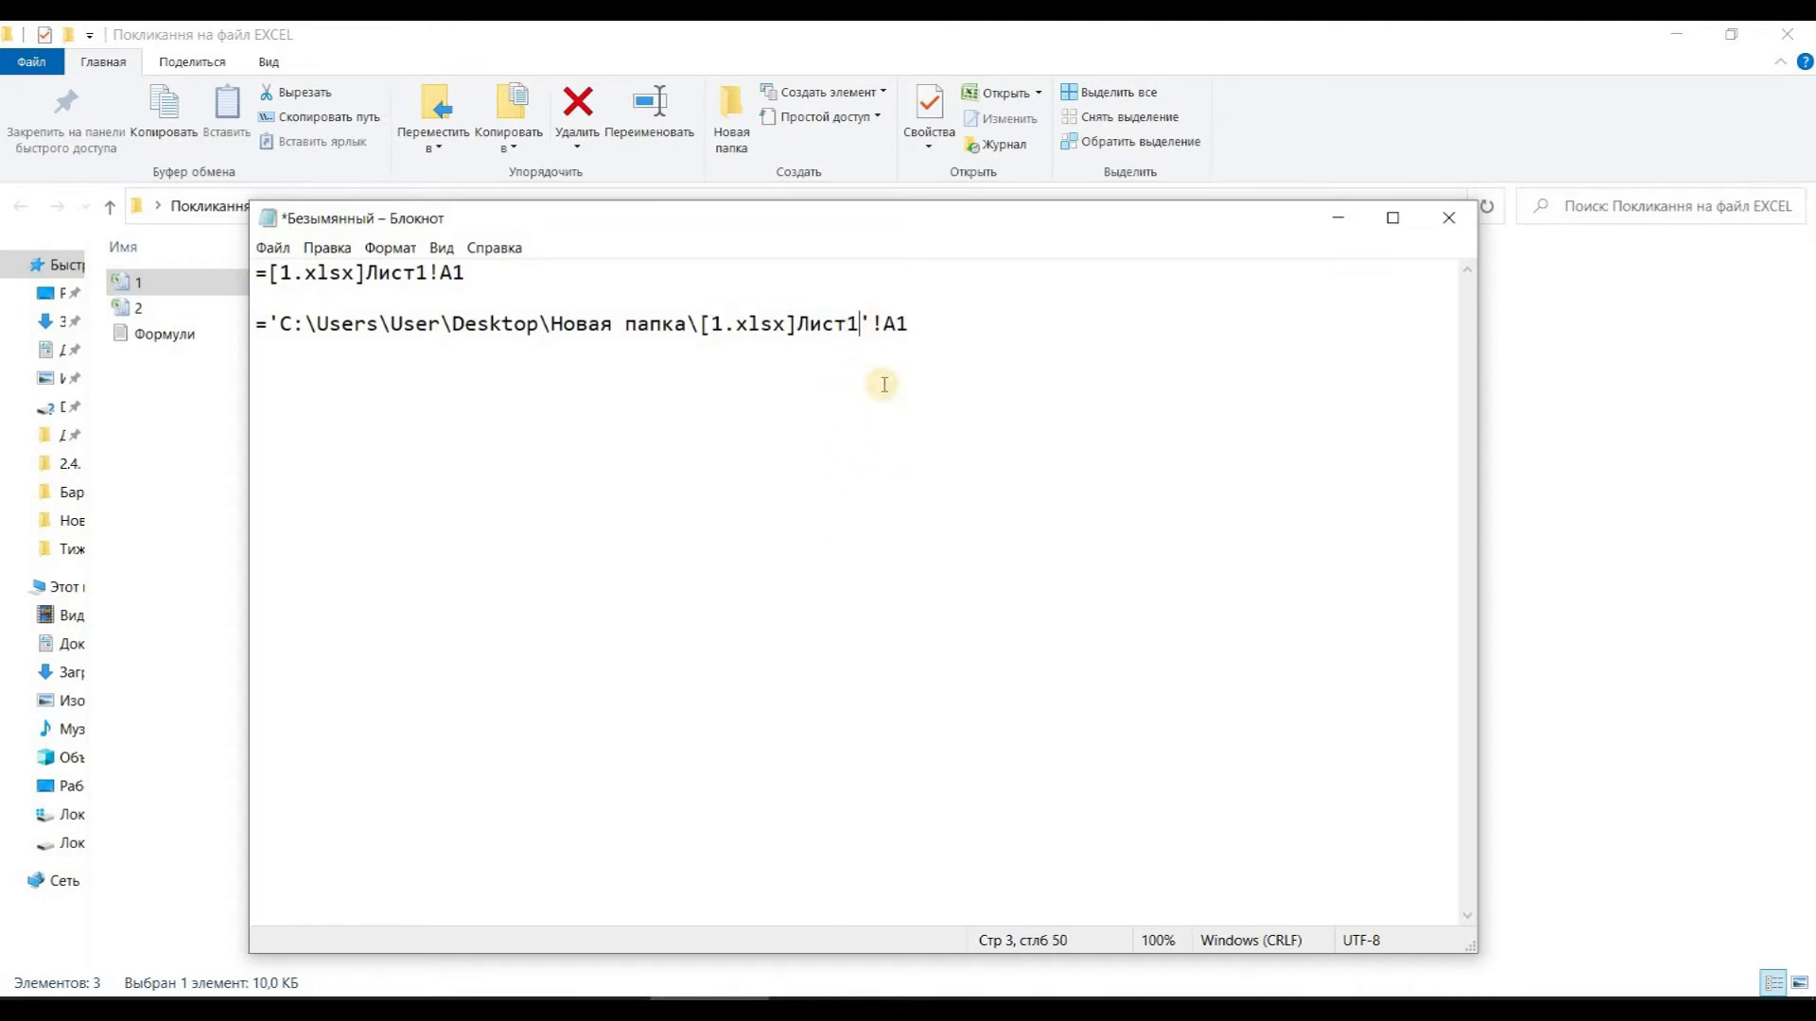
double_click(936, 323)
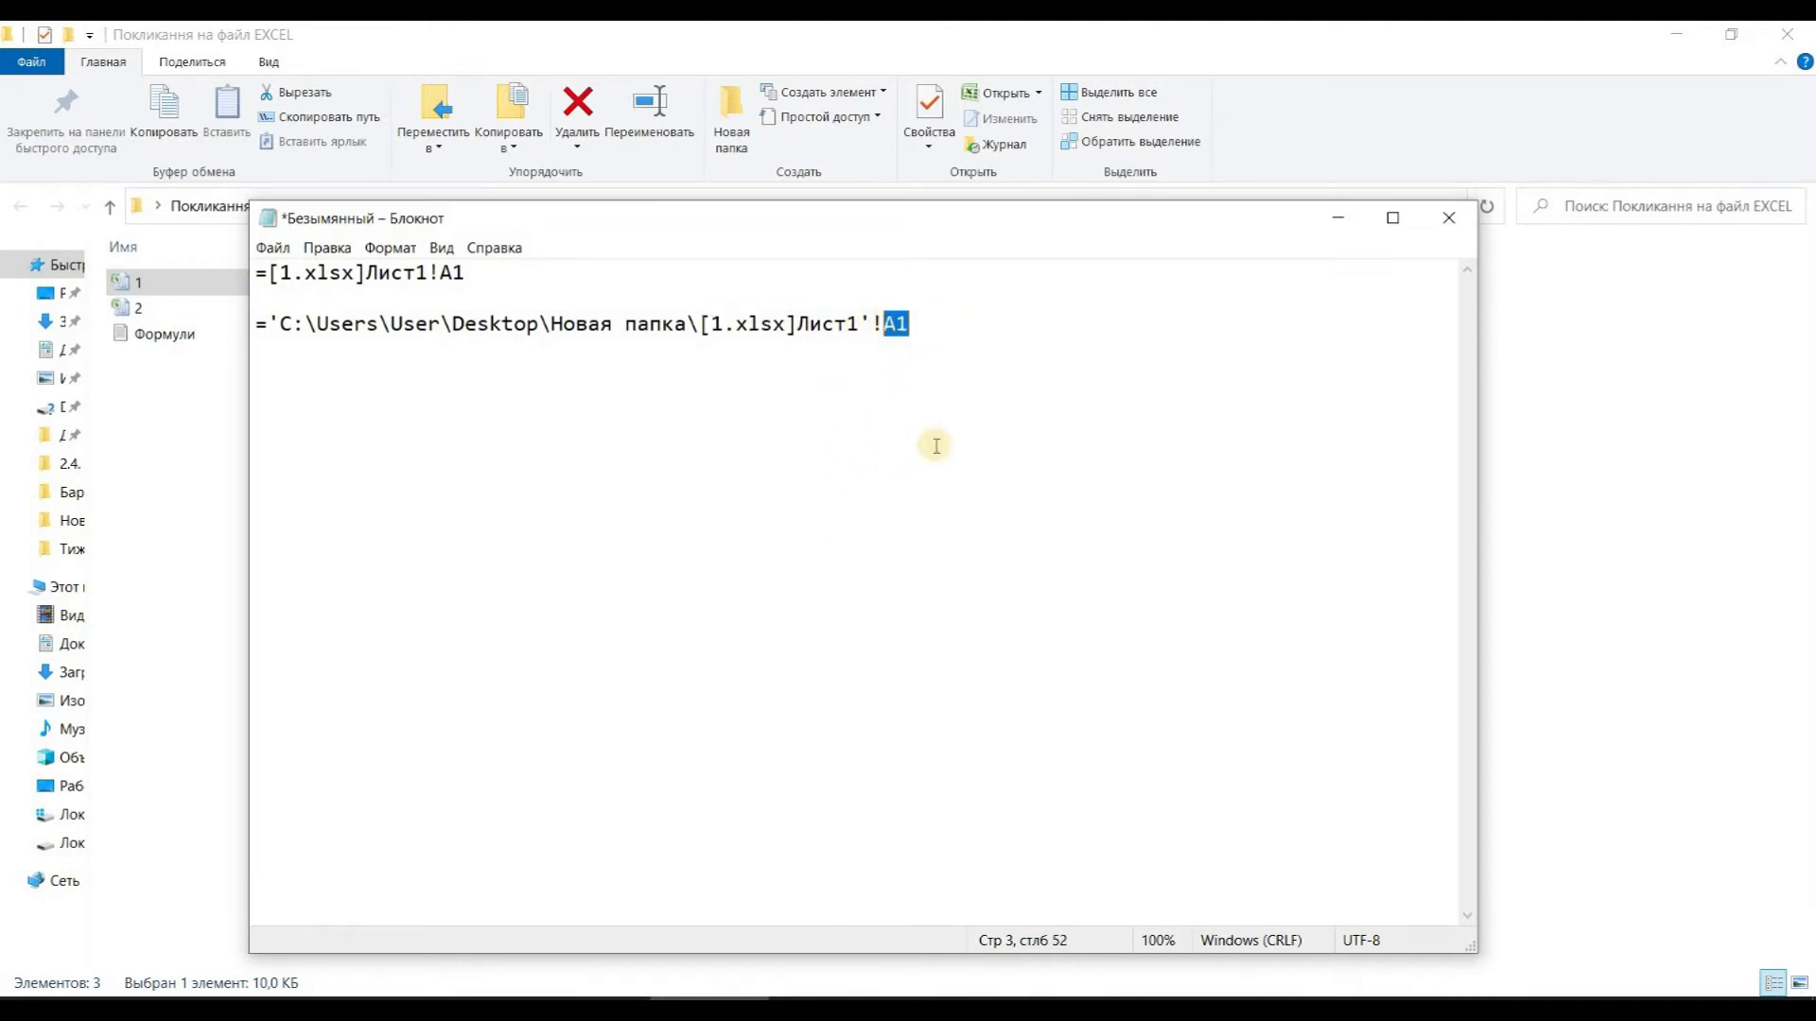
click(928, 555)
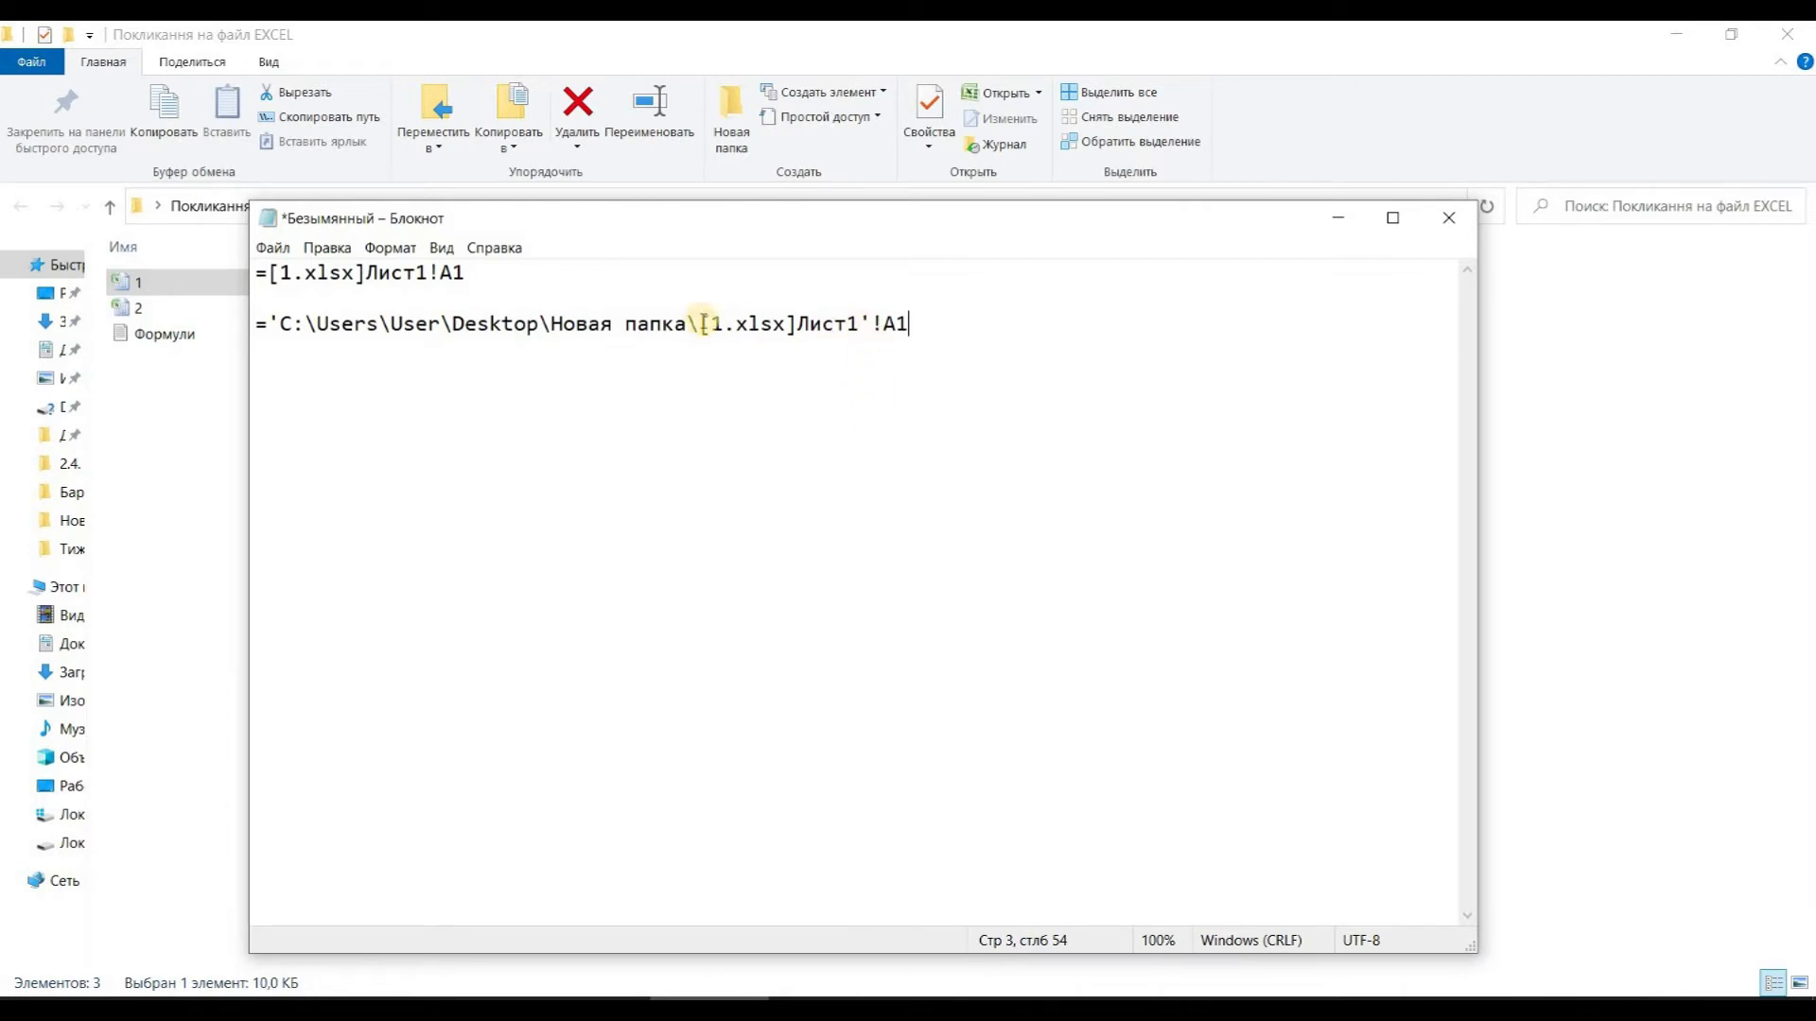
drag(624, 323, 501, 323)
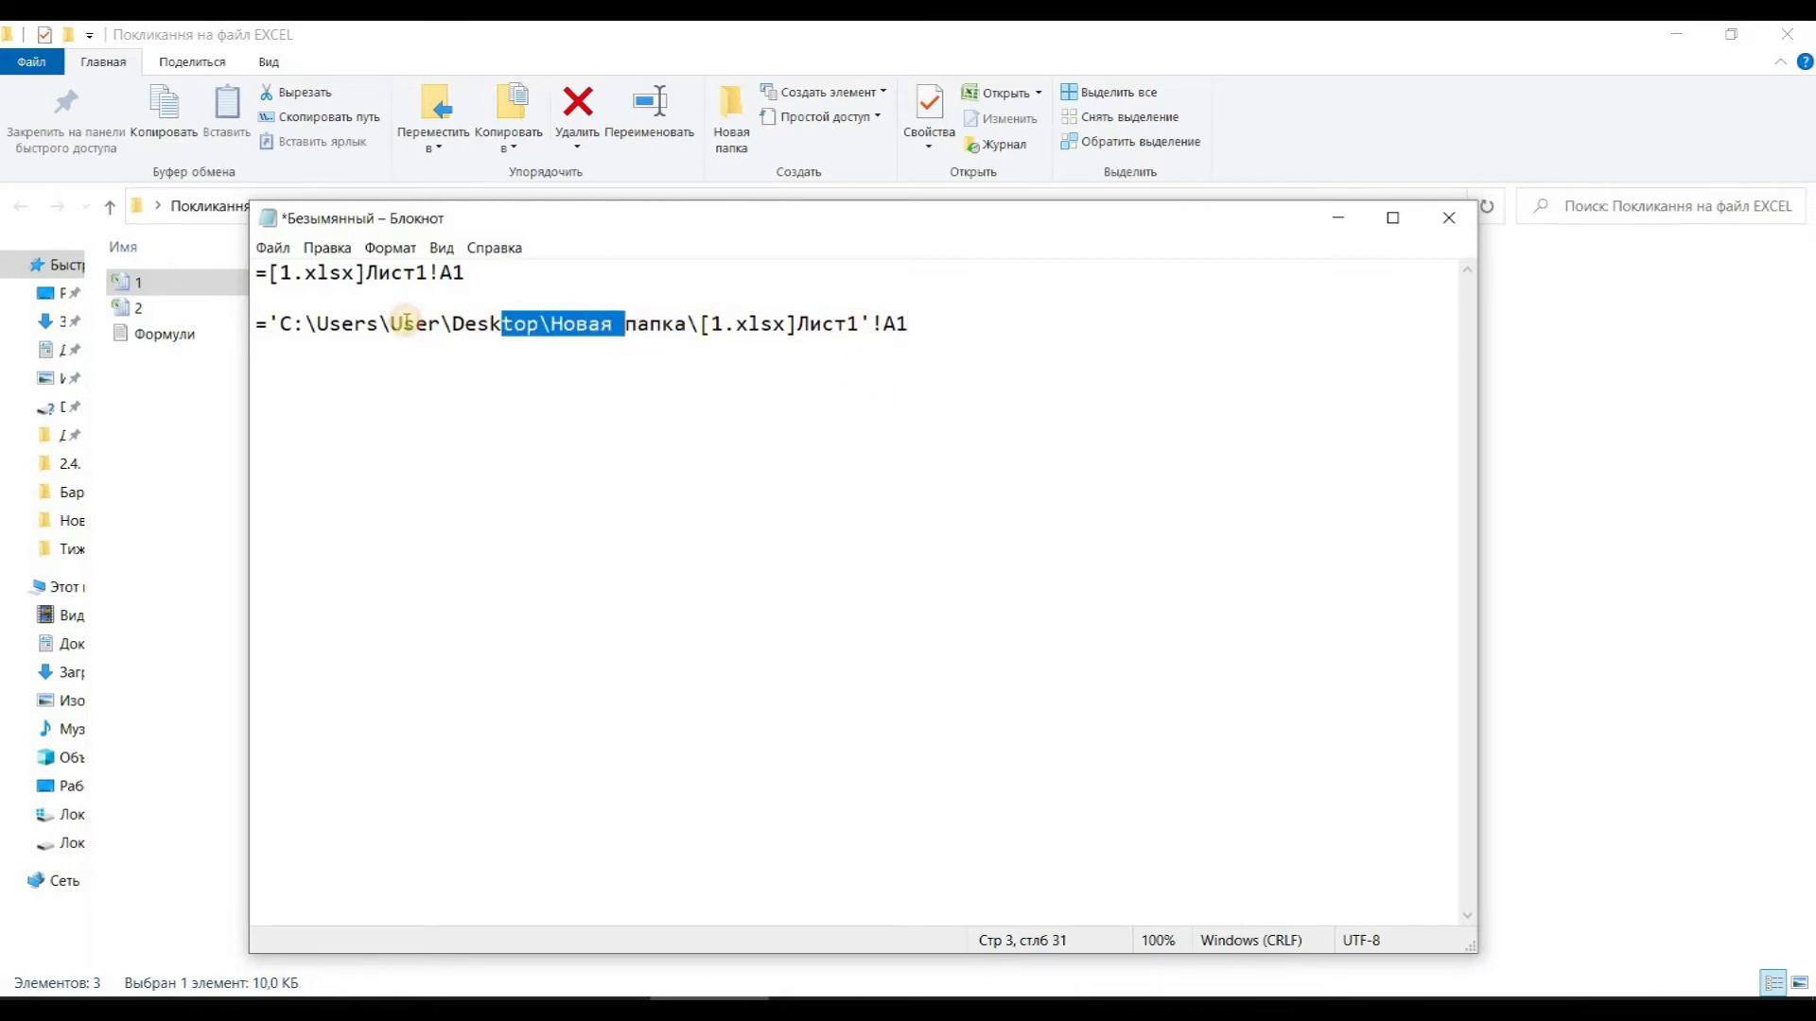
drag(280, 323, 865, 322)
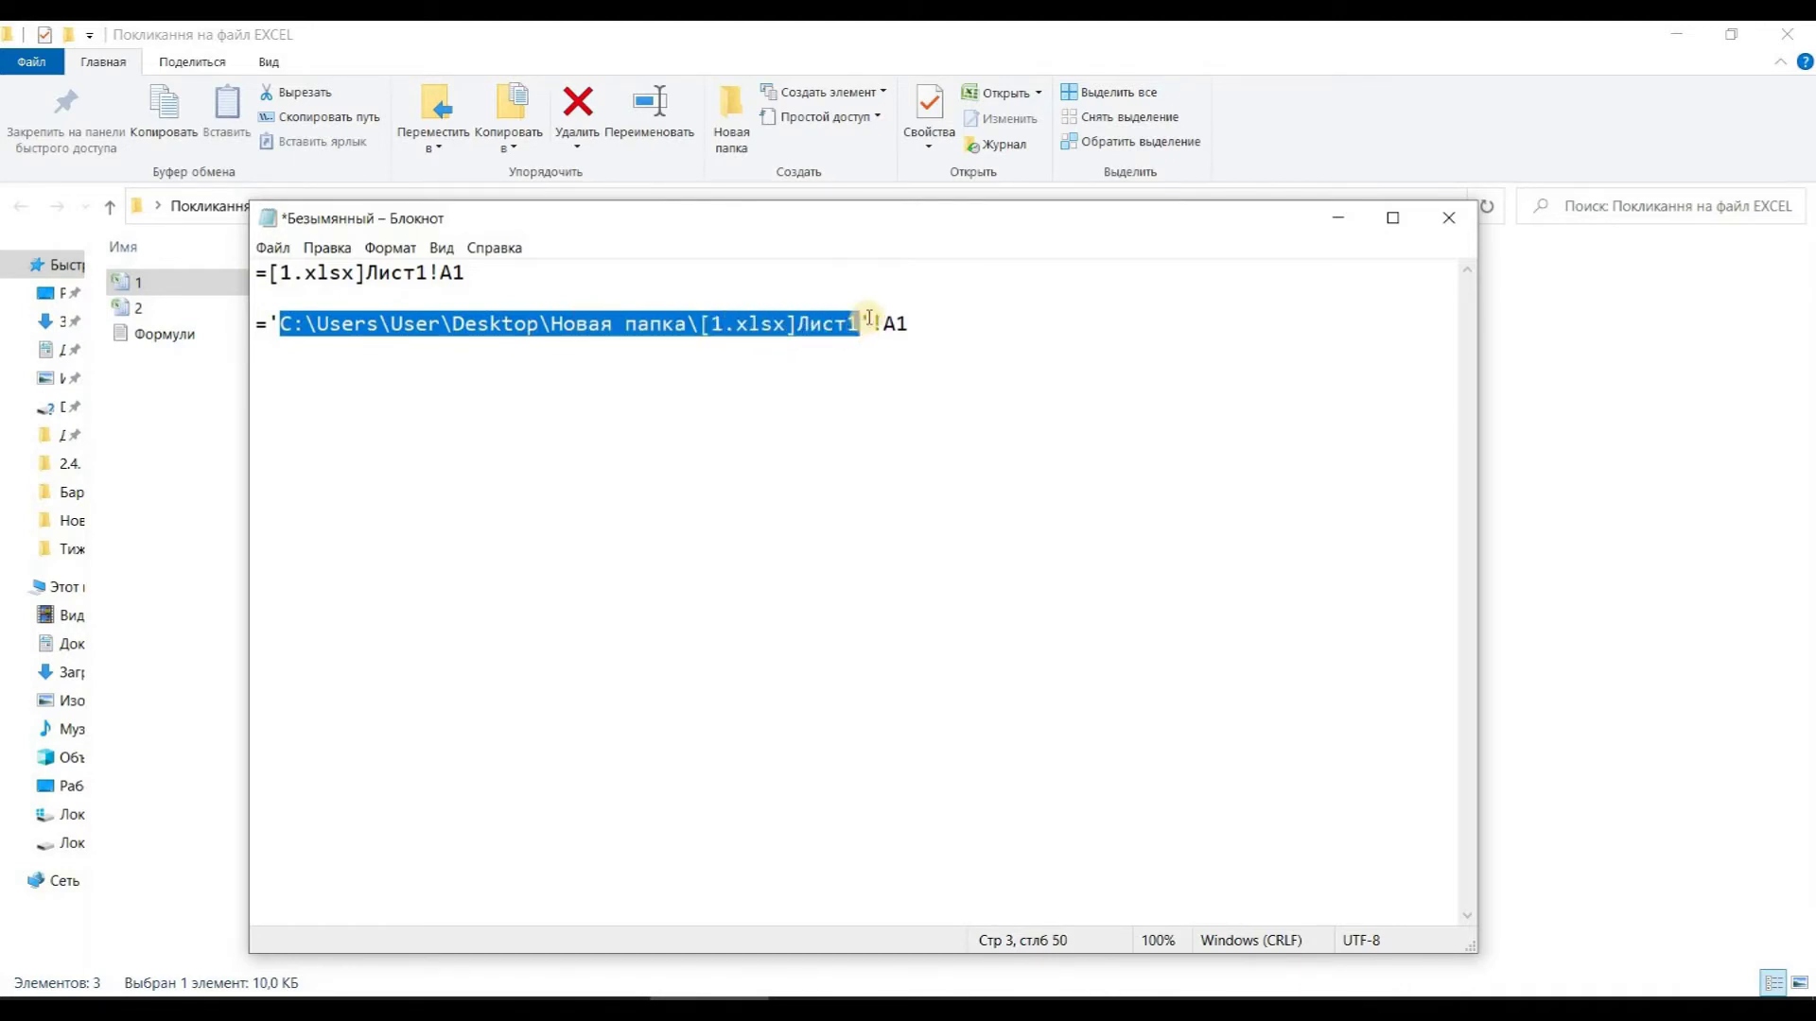
click(867, 320)
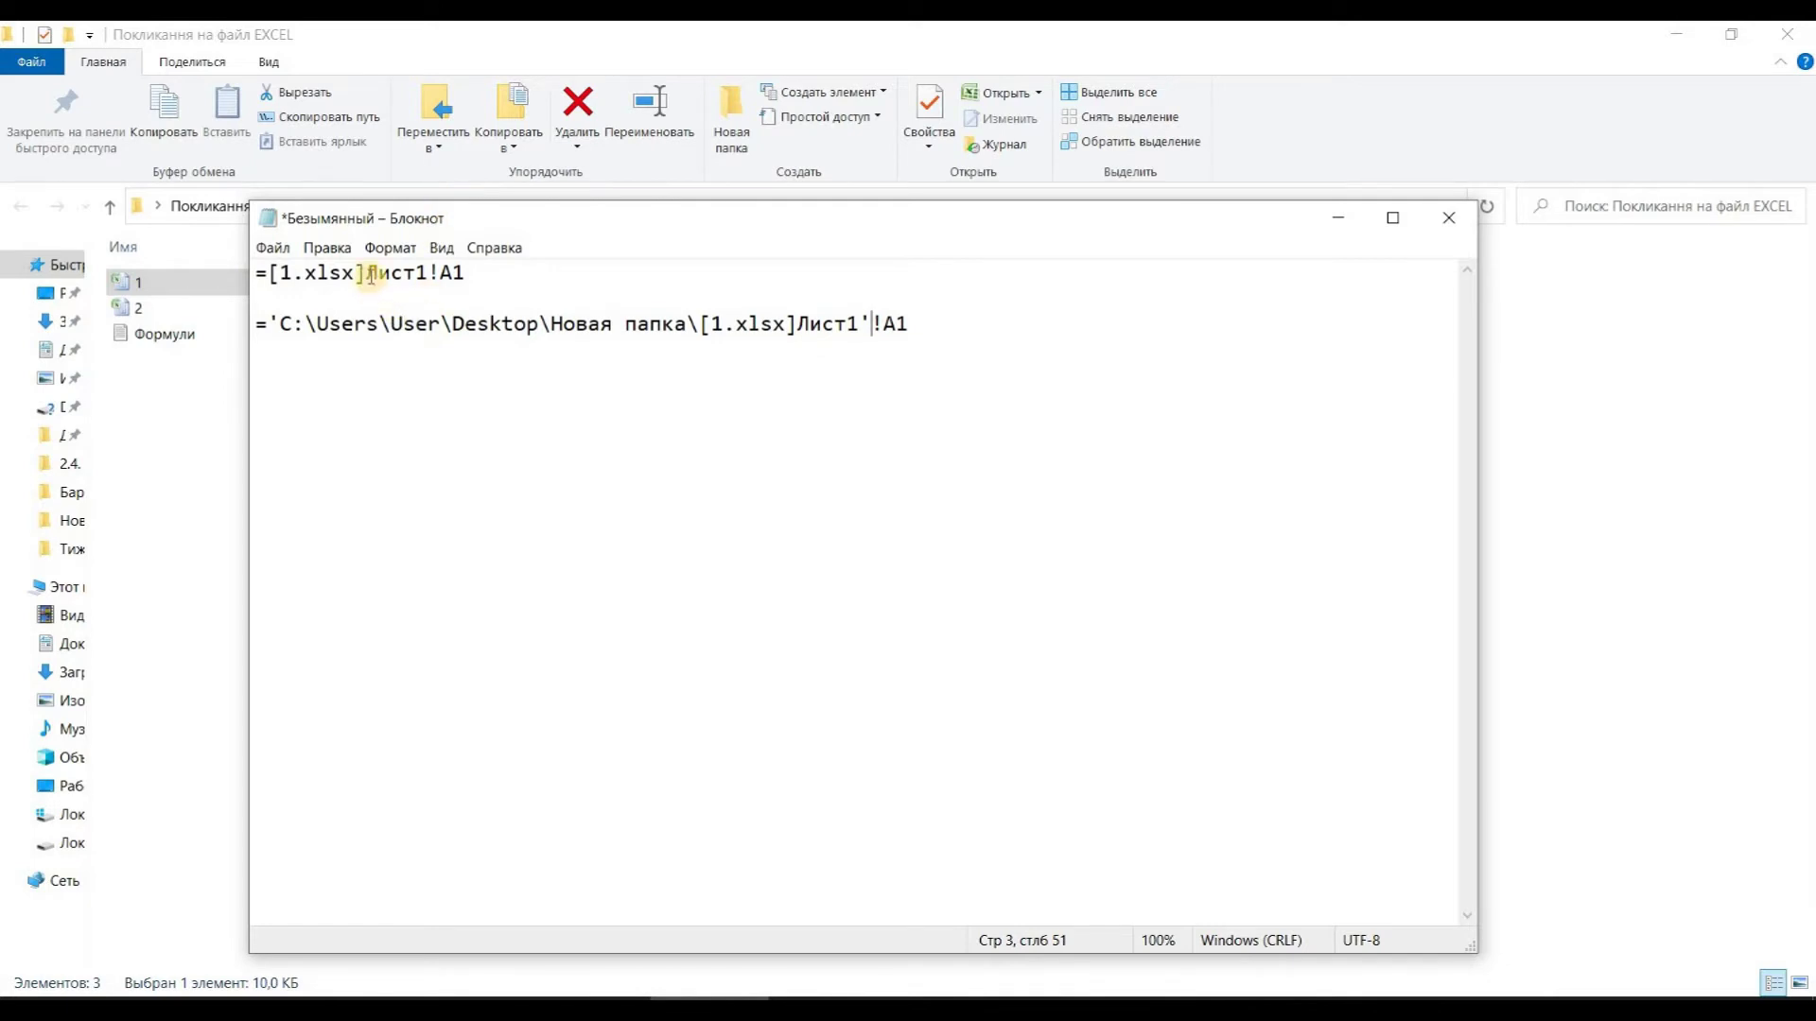
drag(368, 273, 318, 273)
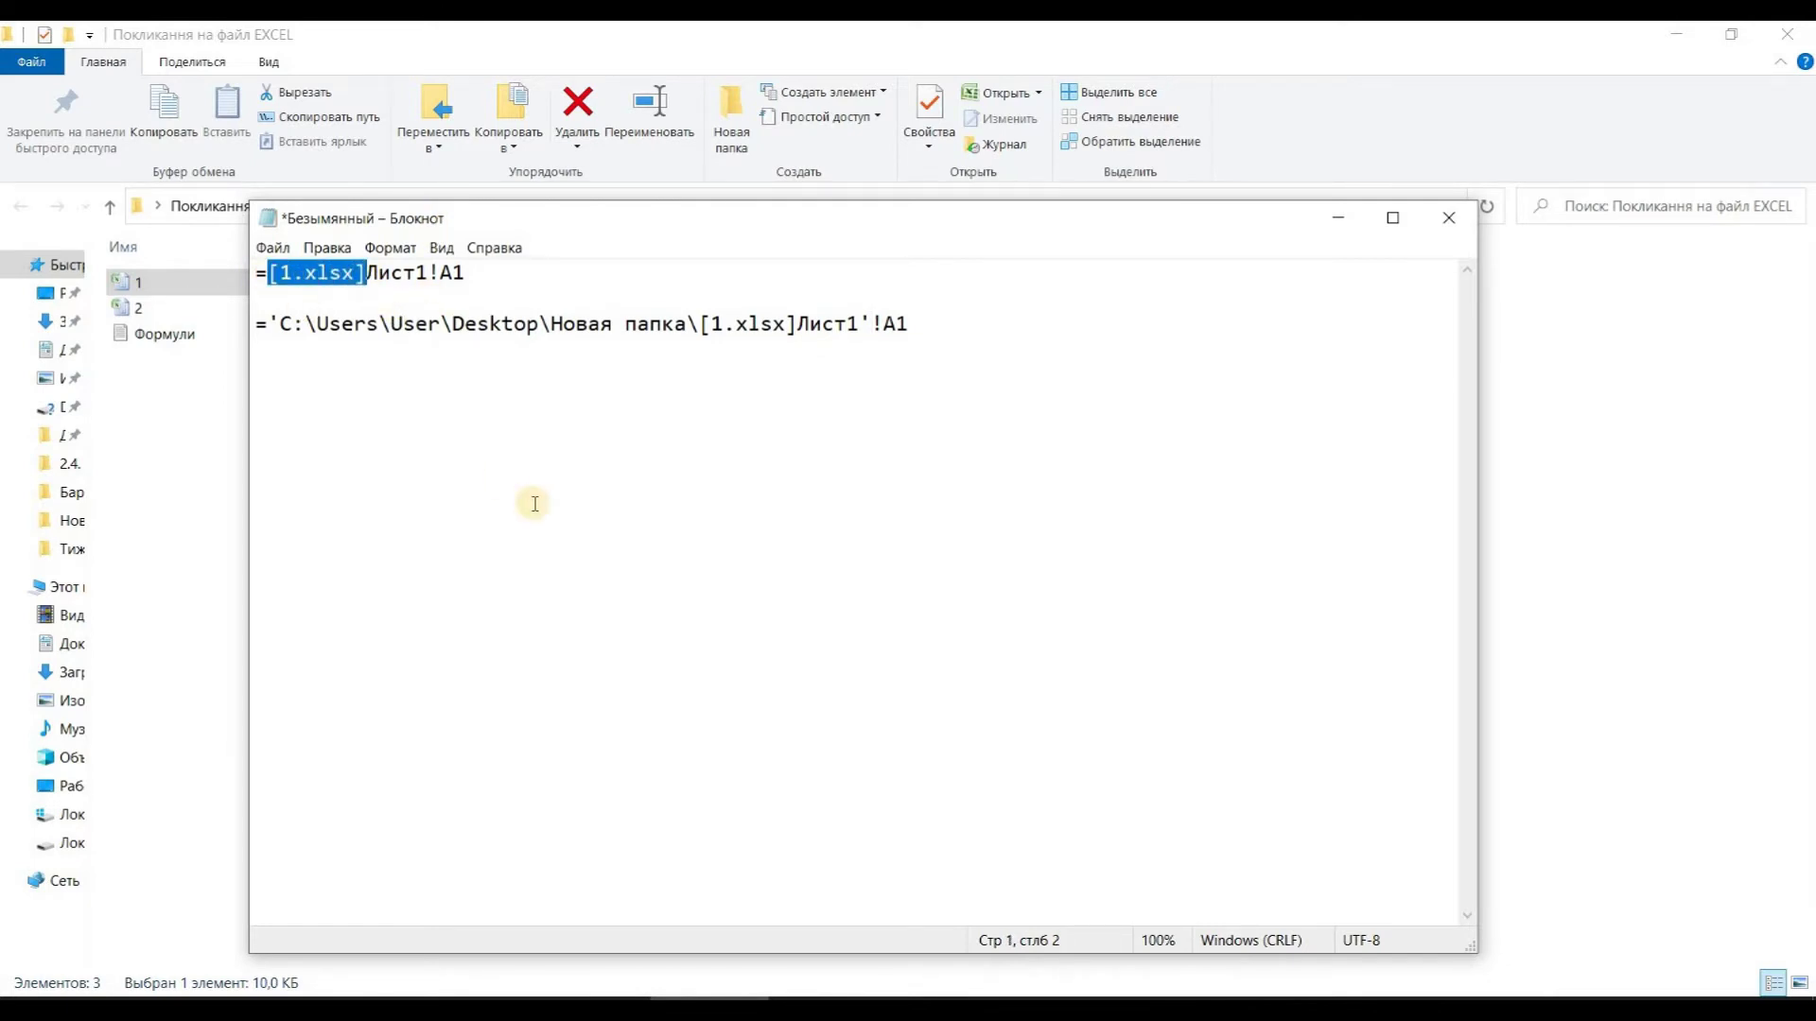
click(535, 503)
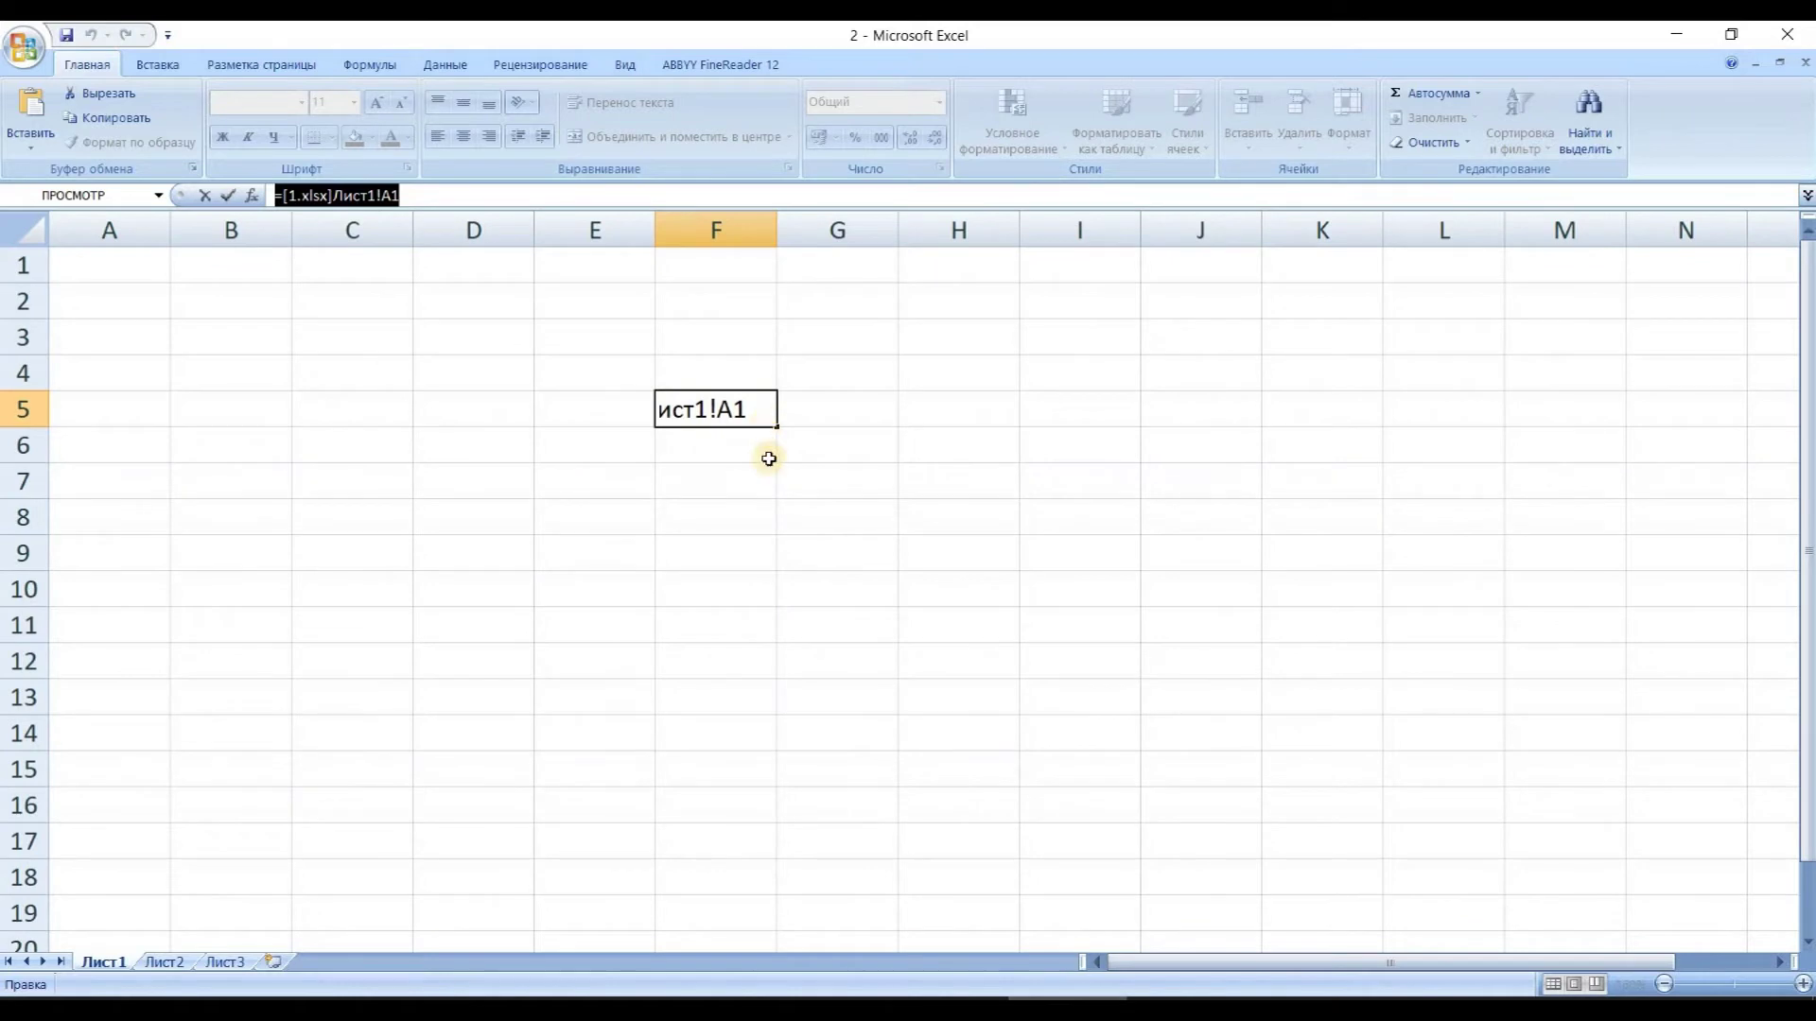
Confirm F5's link, change workbook 1's A1 to 'Скоро новий рік', and check F5 updates.
key(Return)
click(750, 409)
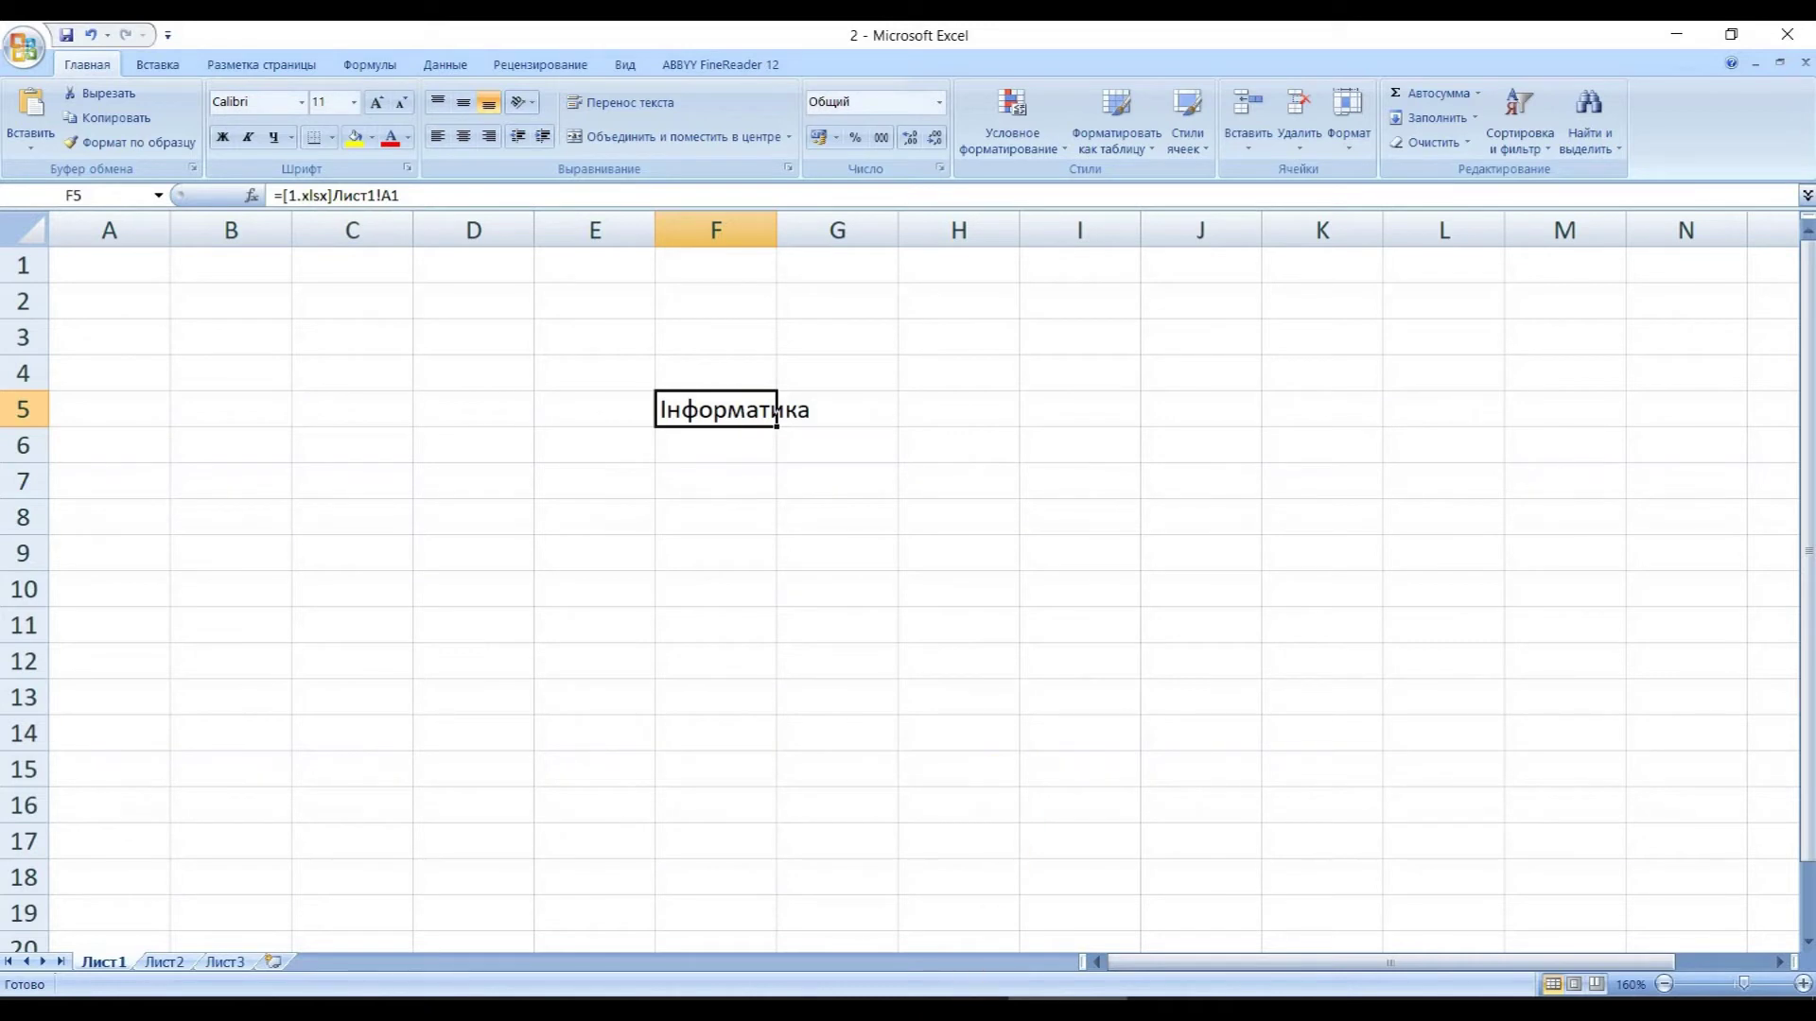
click(950, 999)
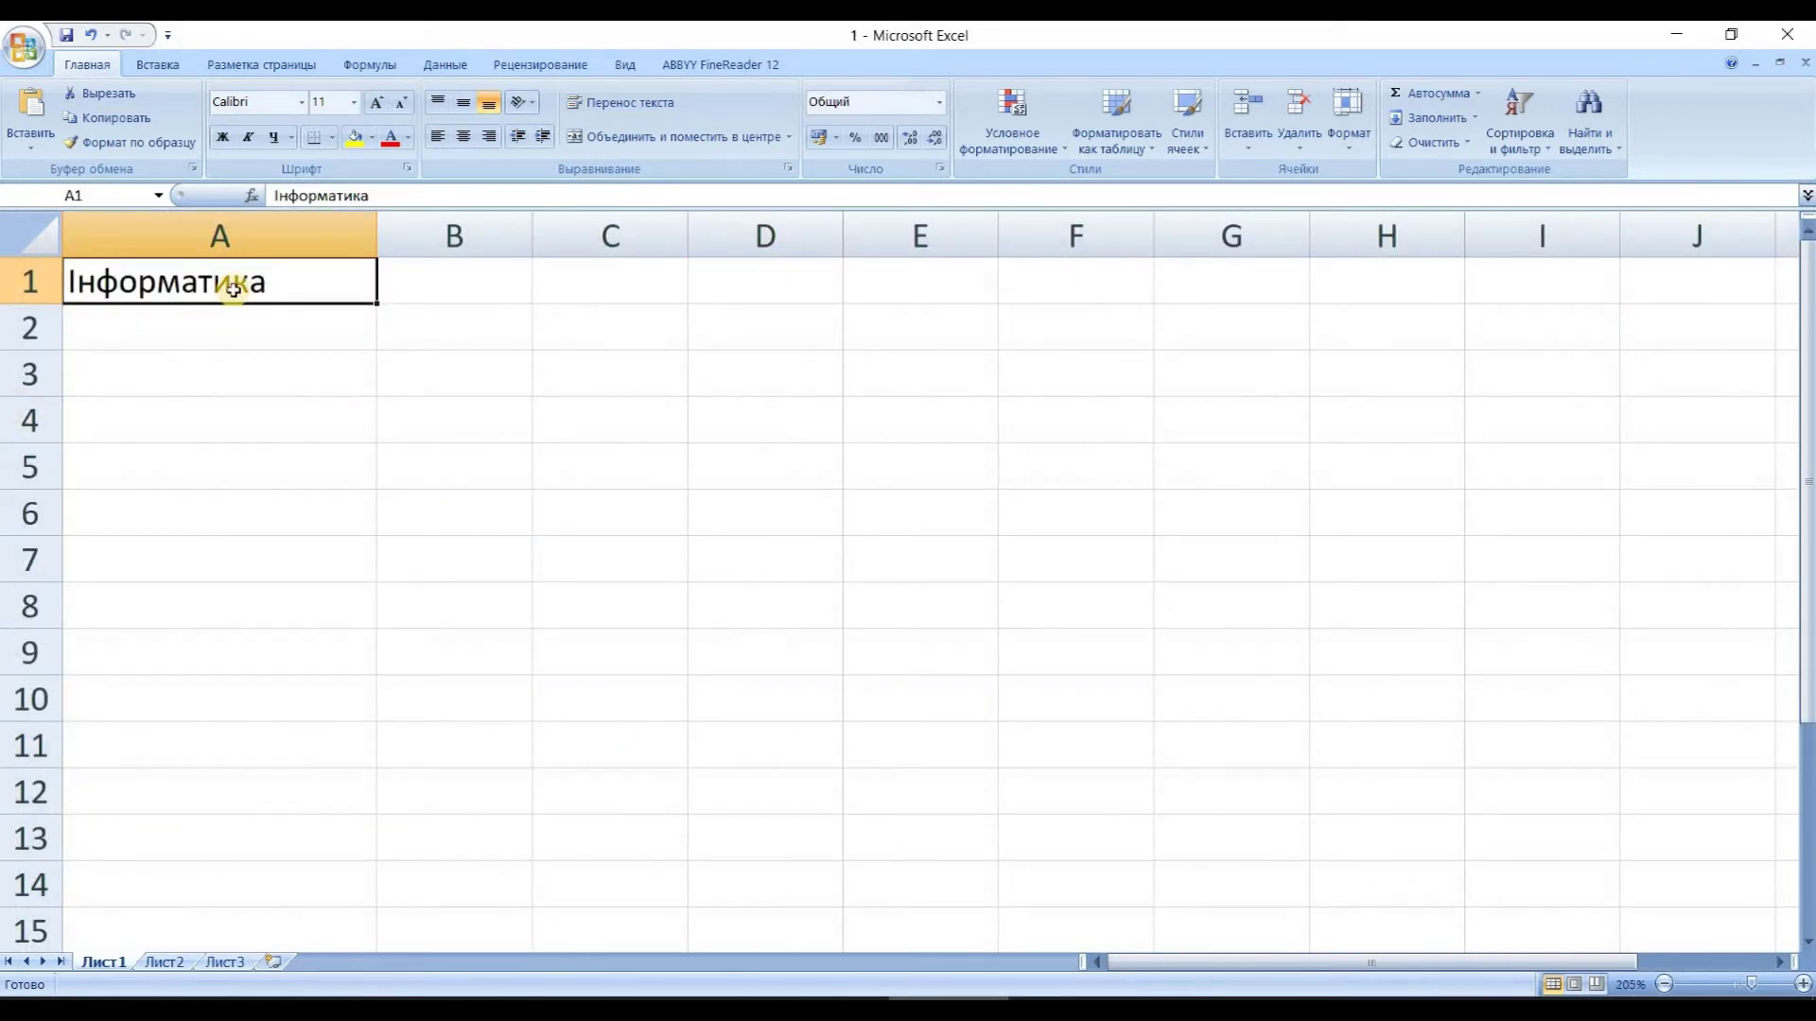
text(Y)
key(BackSpace)
text(Скоро новий р)
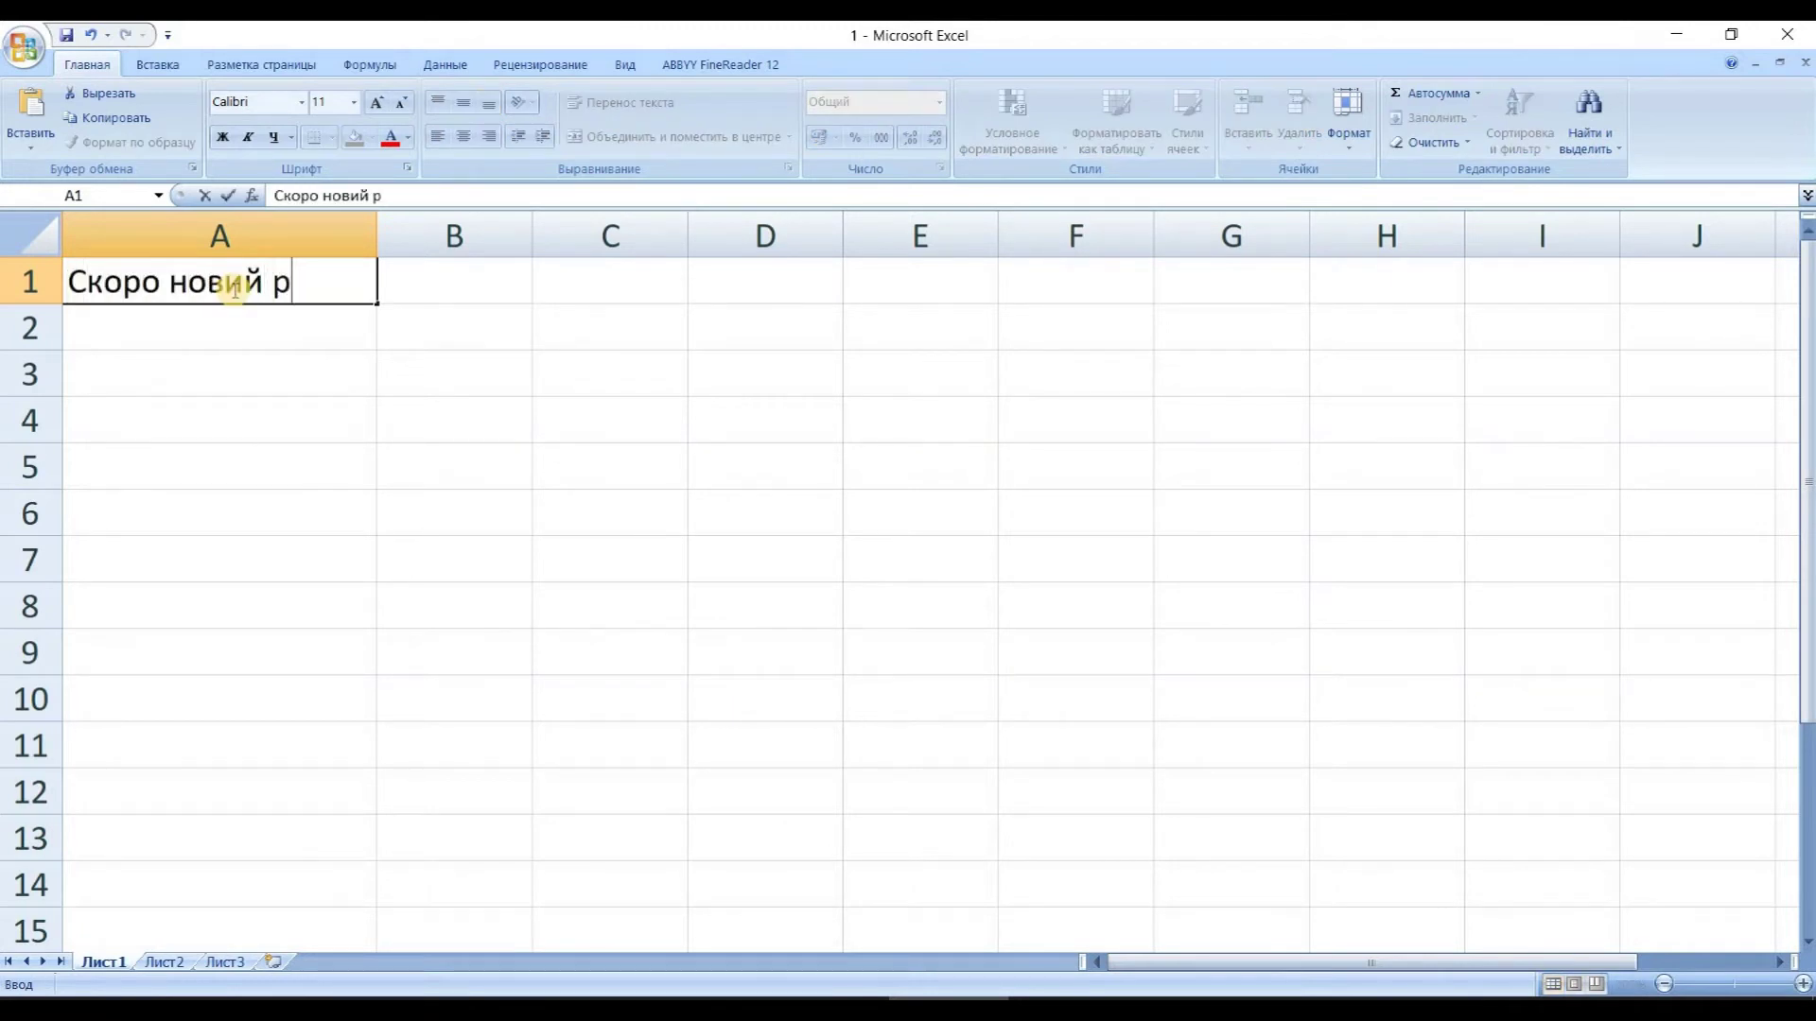
text(ік)
click(425, 417)
click(1067, 999)
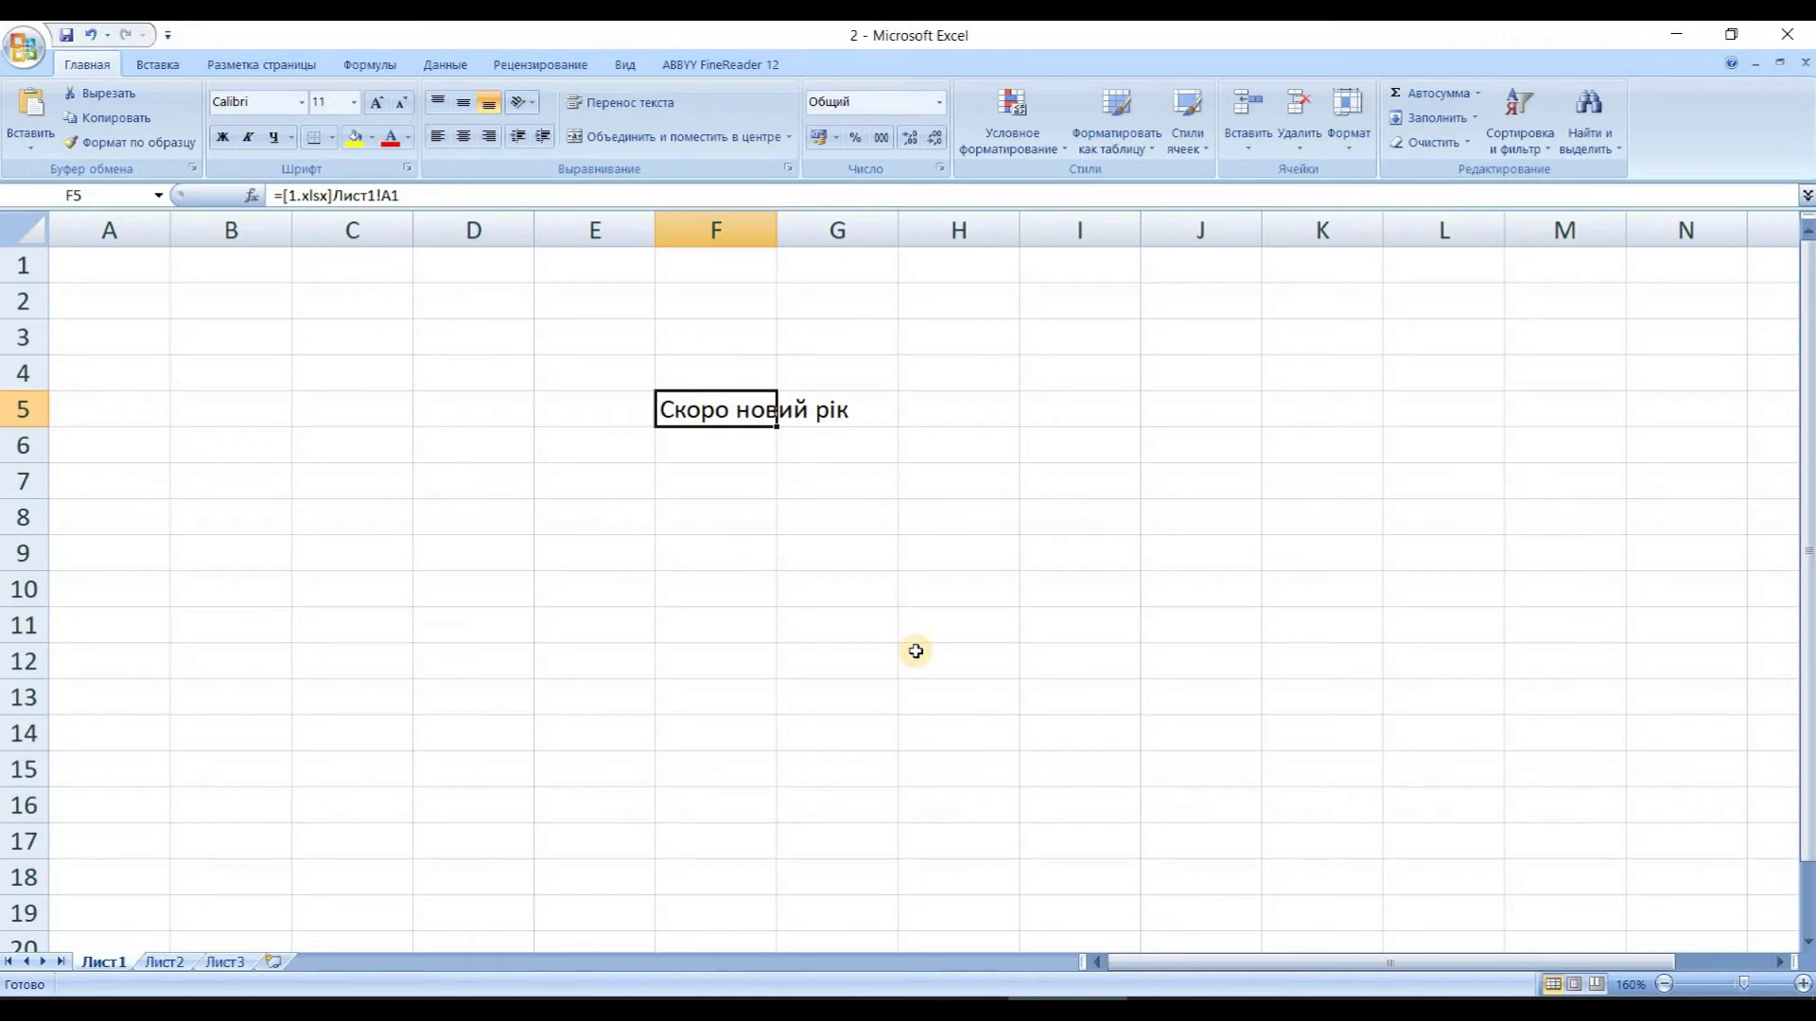
click(1689, 35)
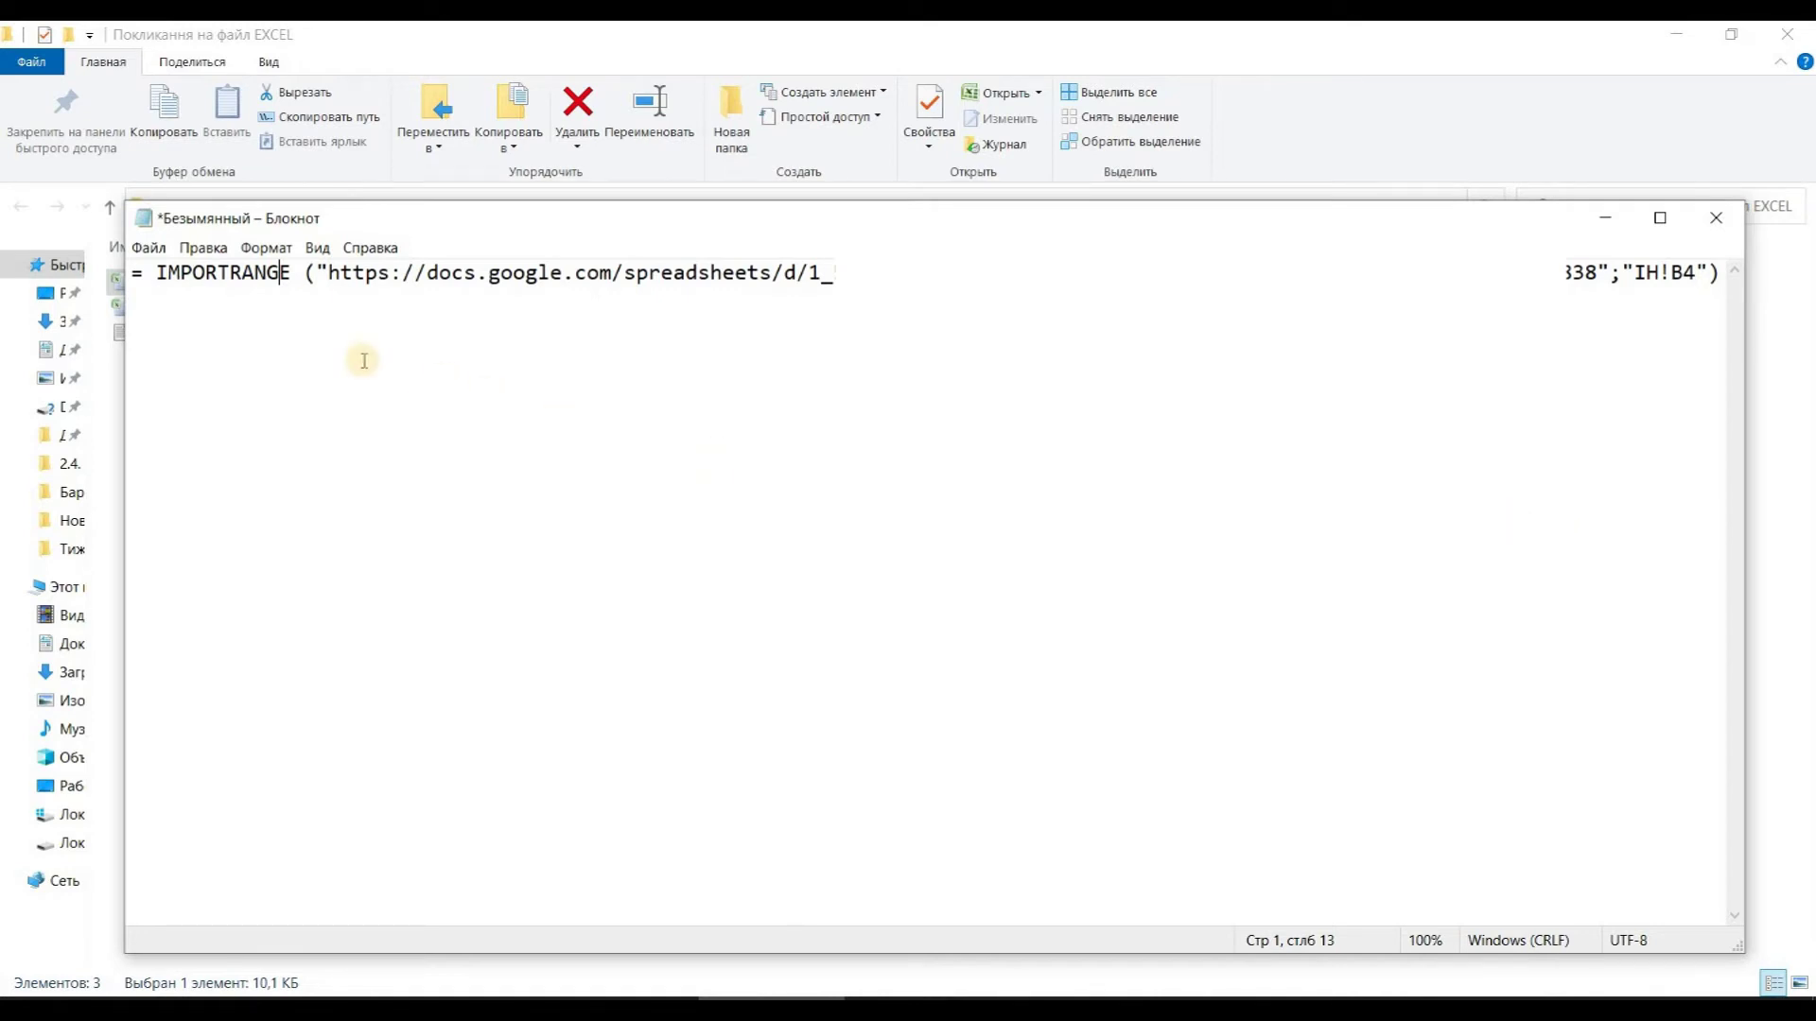
Select the spreadsheet URL inside the IMPORTRANGE formula, then return to the Google Drive journals folder.
click(327, 275)
drag(328, 274, 1600, 287)
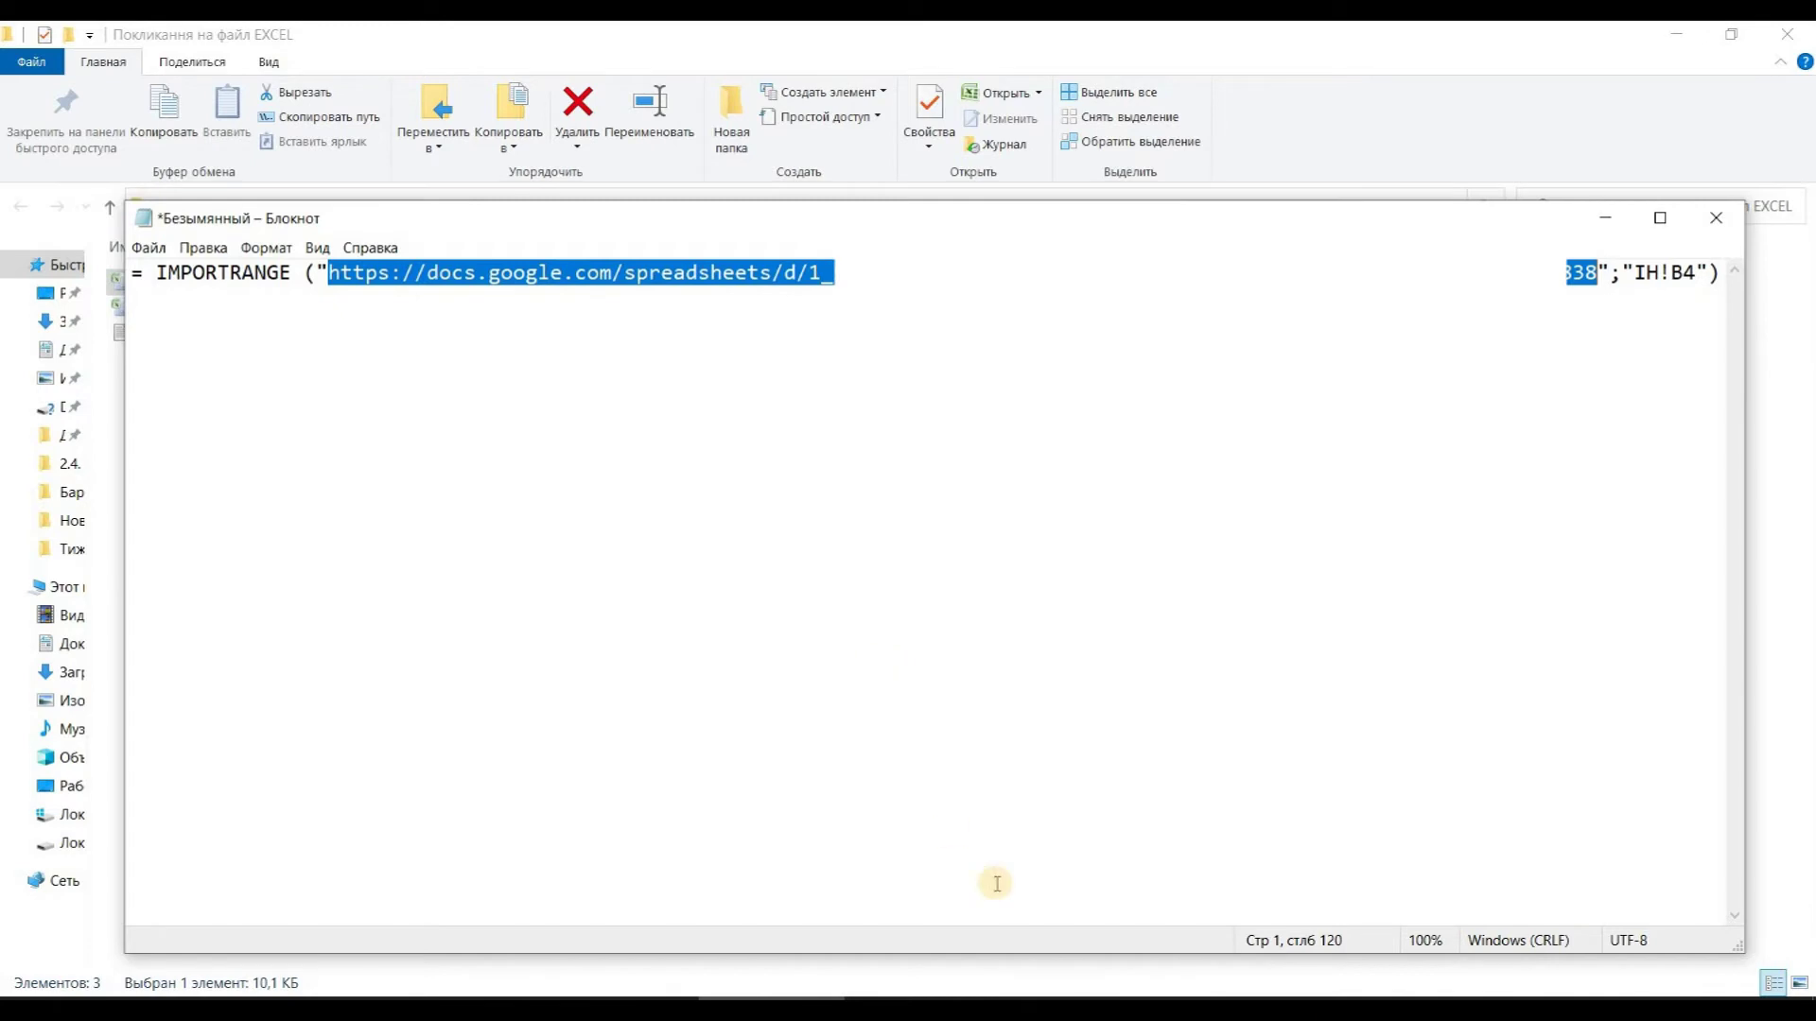
click(941, 993)
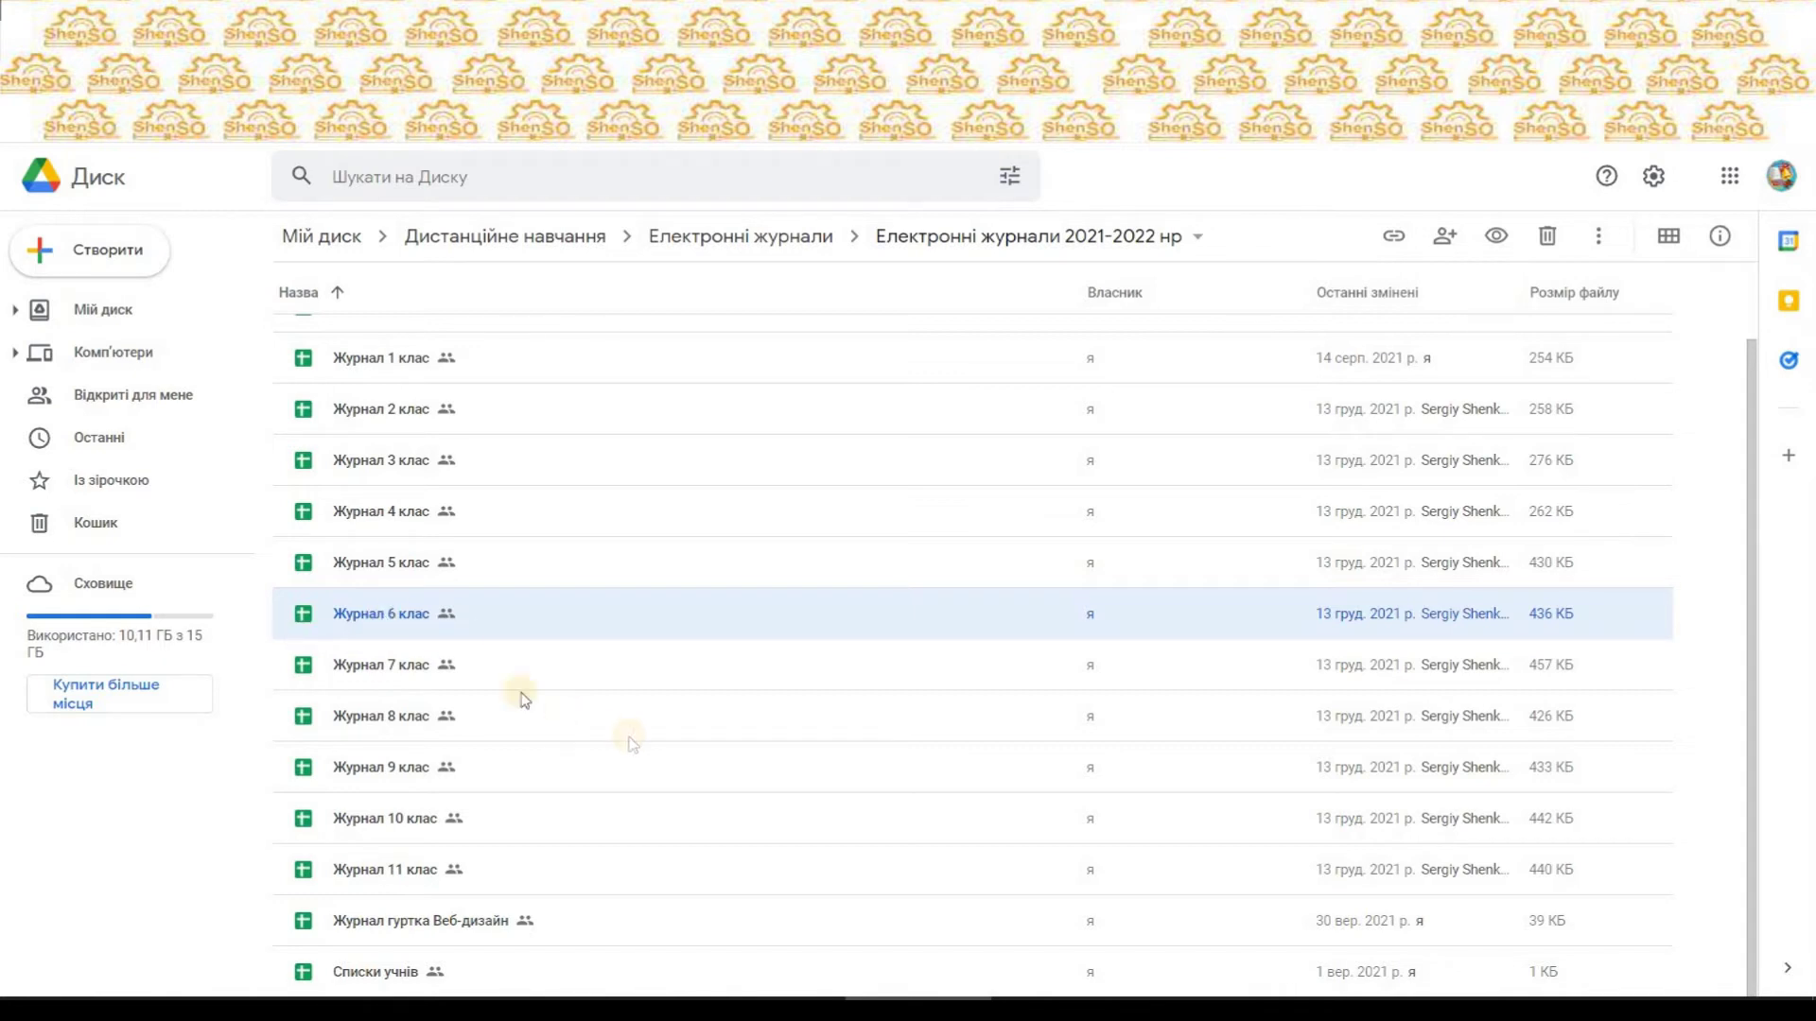
Set Журнал 6 клас's link access to Viewer for anyone with the link.
right_click(395, 621)
click(468, 579)
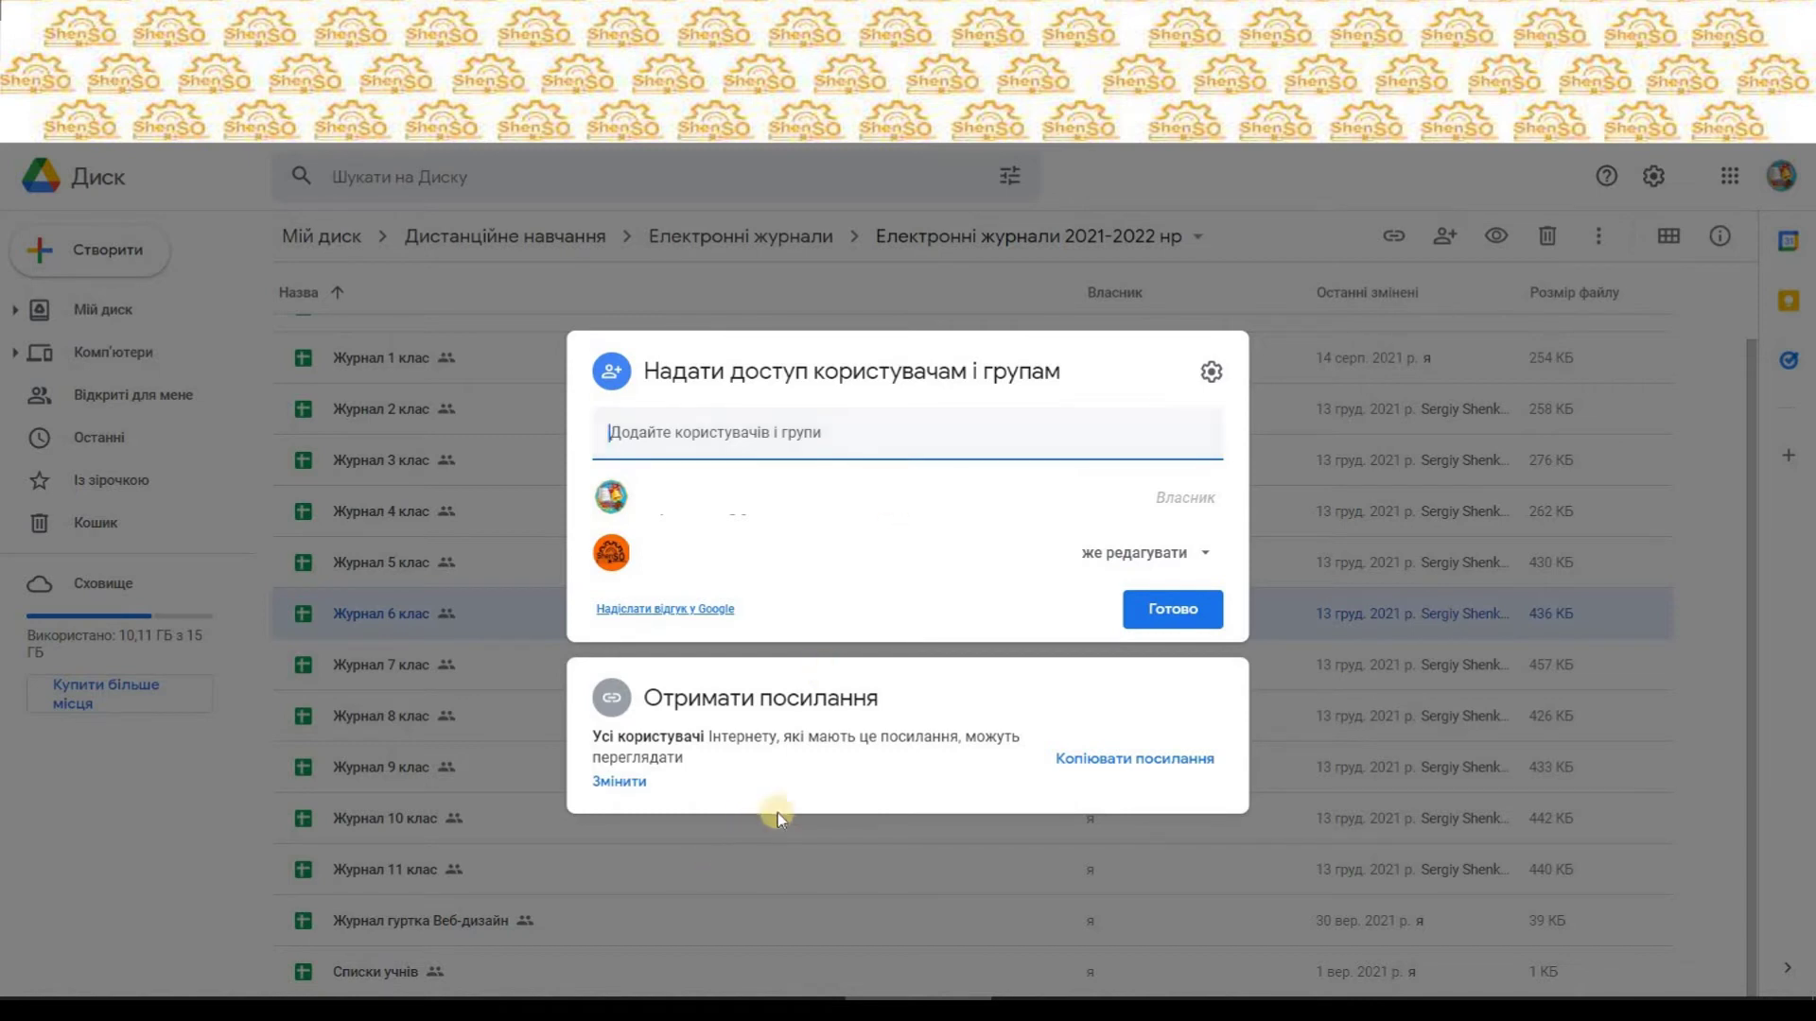
click(619, 783)
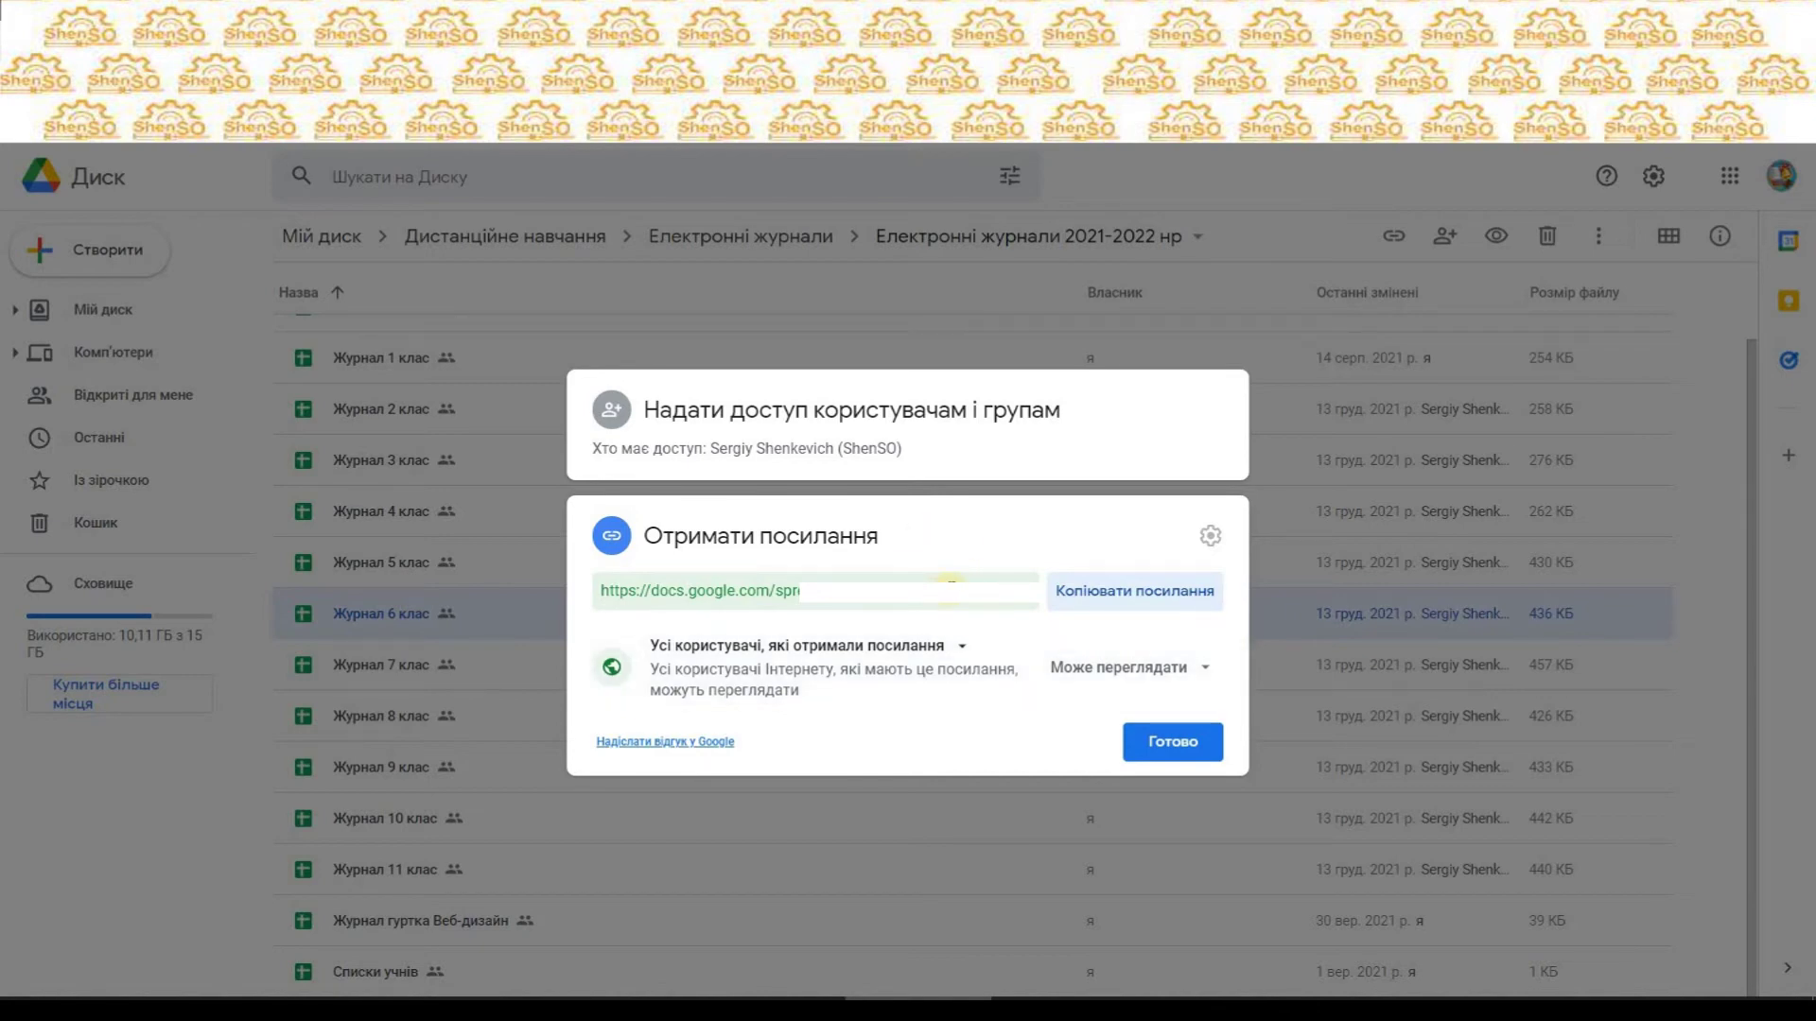
click(1173, 742)
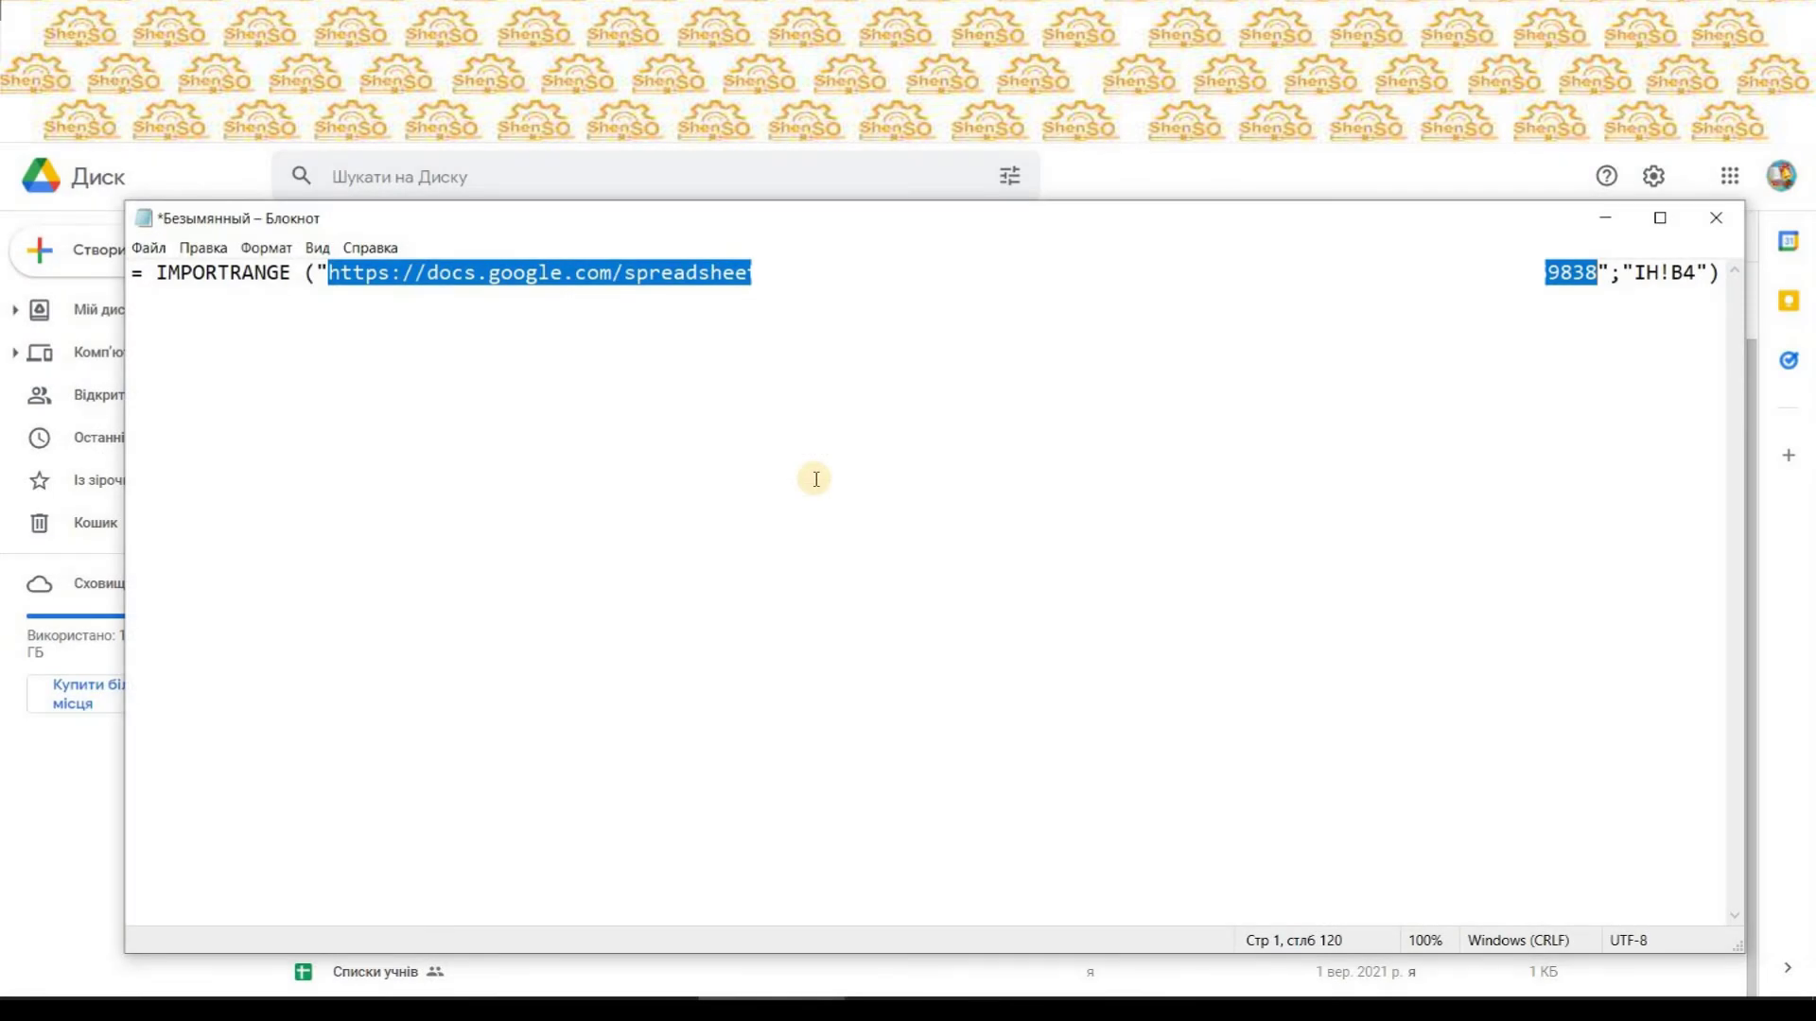
click(321, 272)
drag(320, 273, 1561, 276)
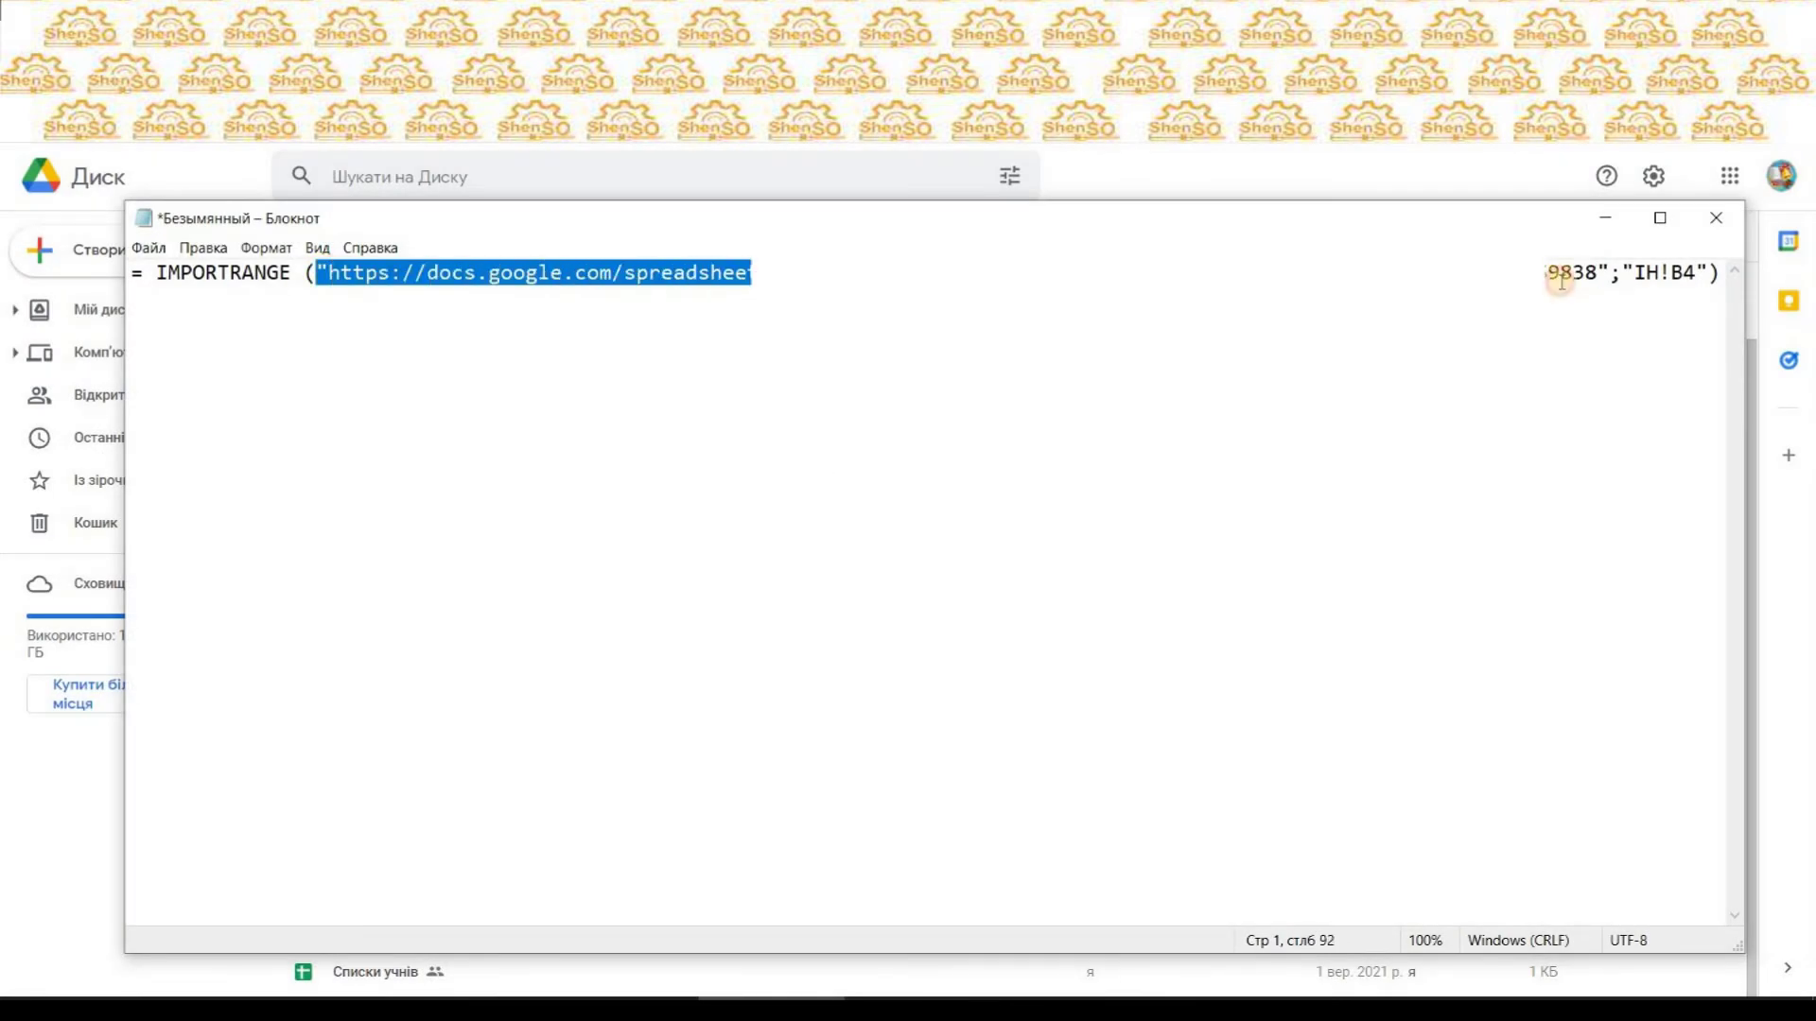
drag(1560, 276, 1608, 303)
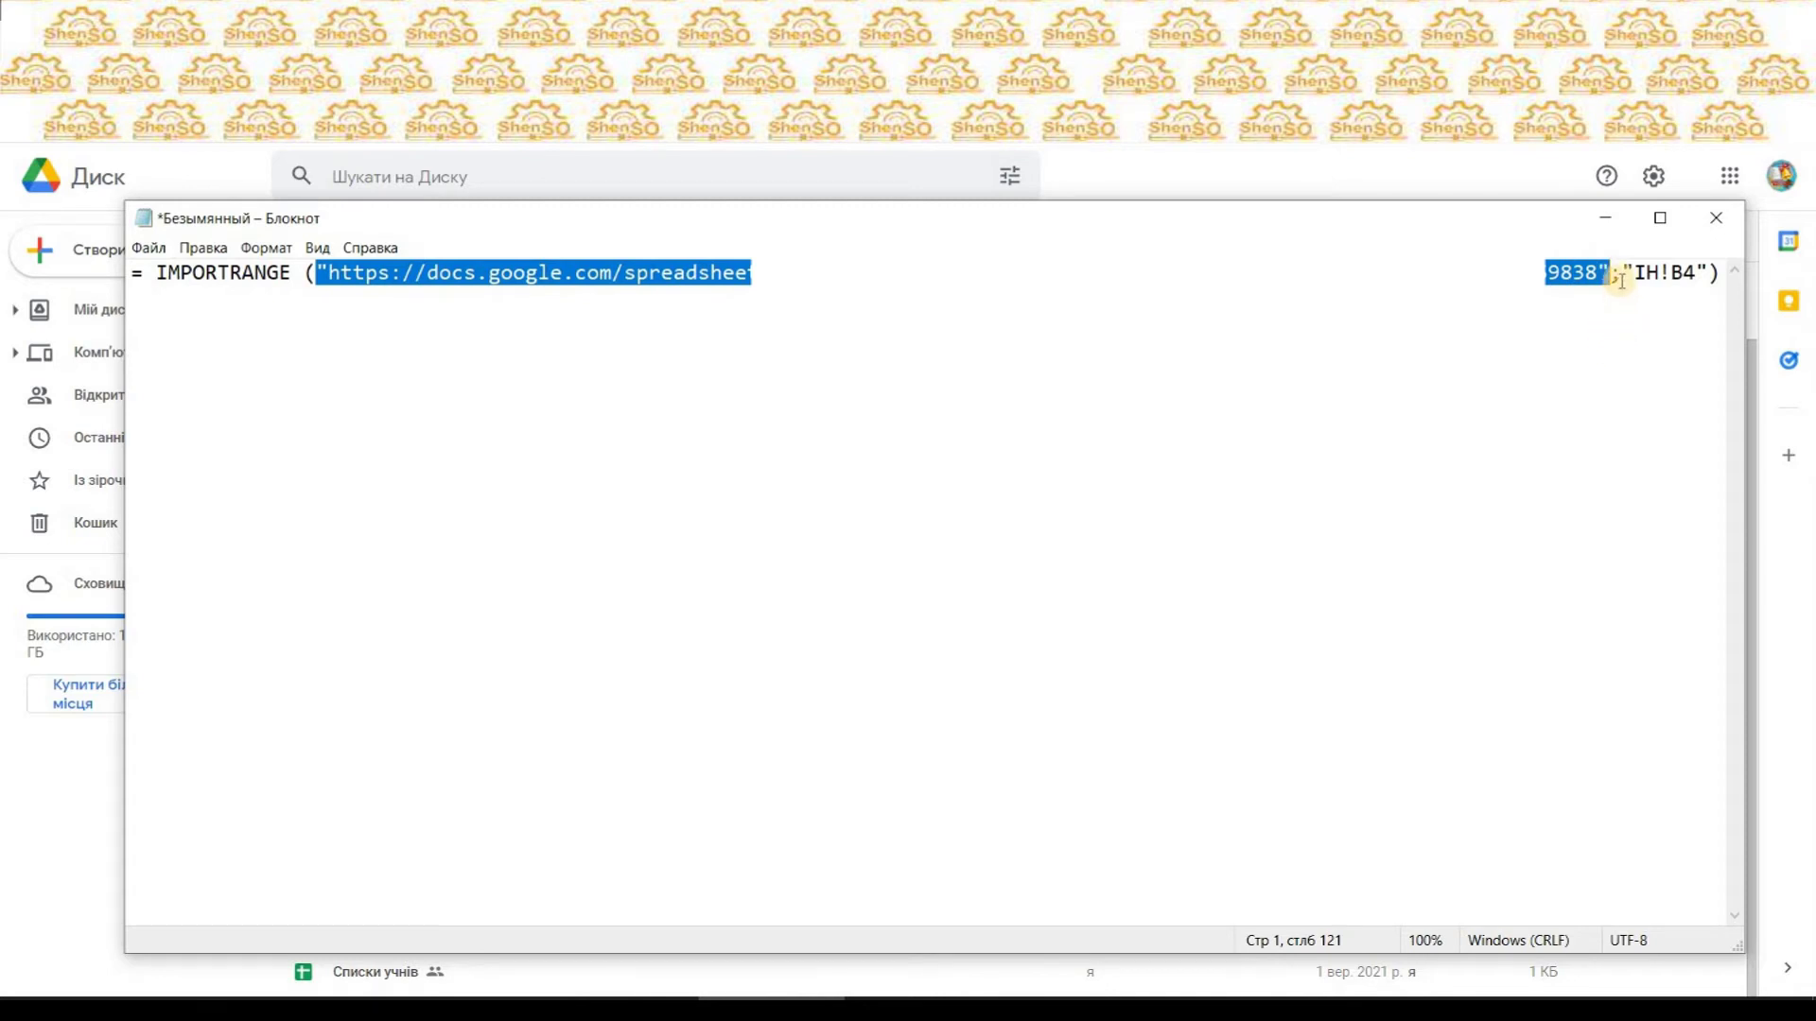
click(1616, 276)
key(shift+Right)
key(Left)
key(Right)
key(Right)
key(Right)
key(shift+Right)
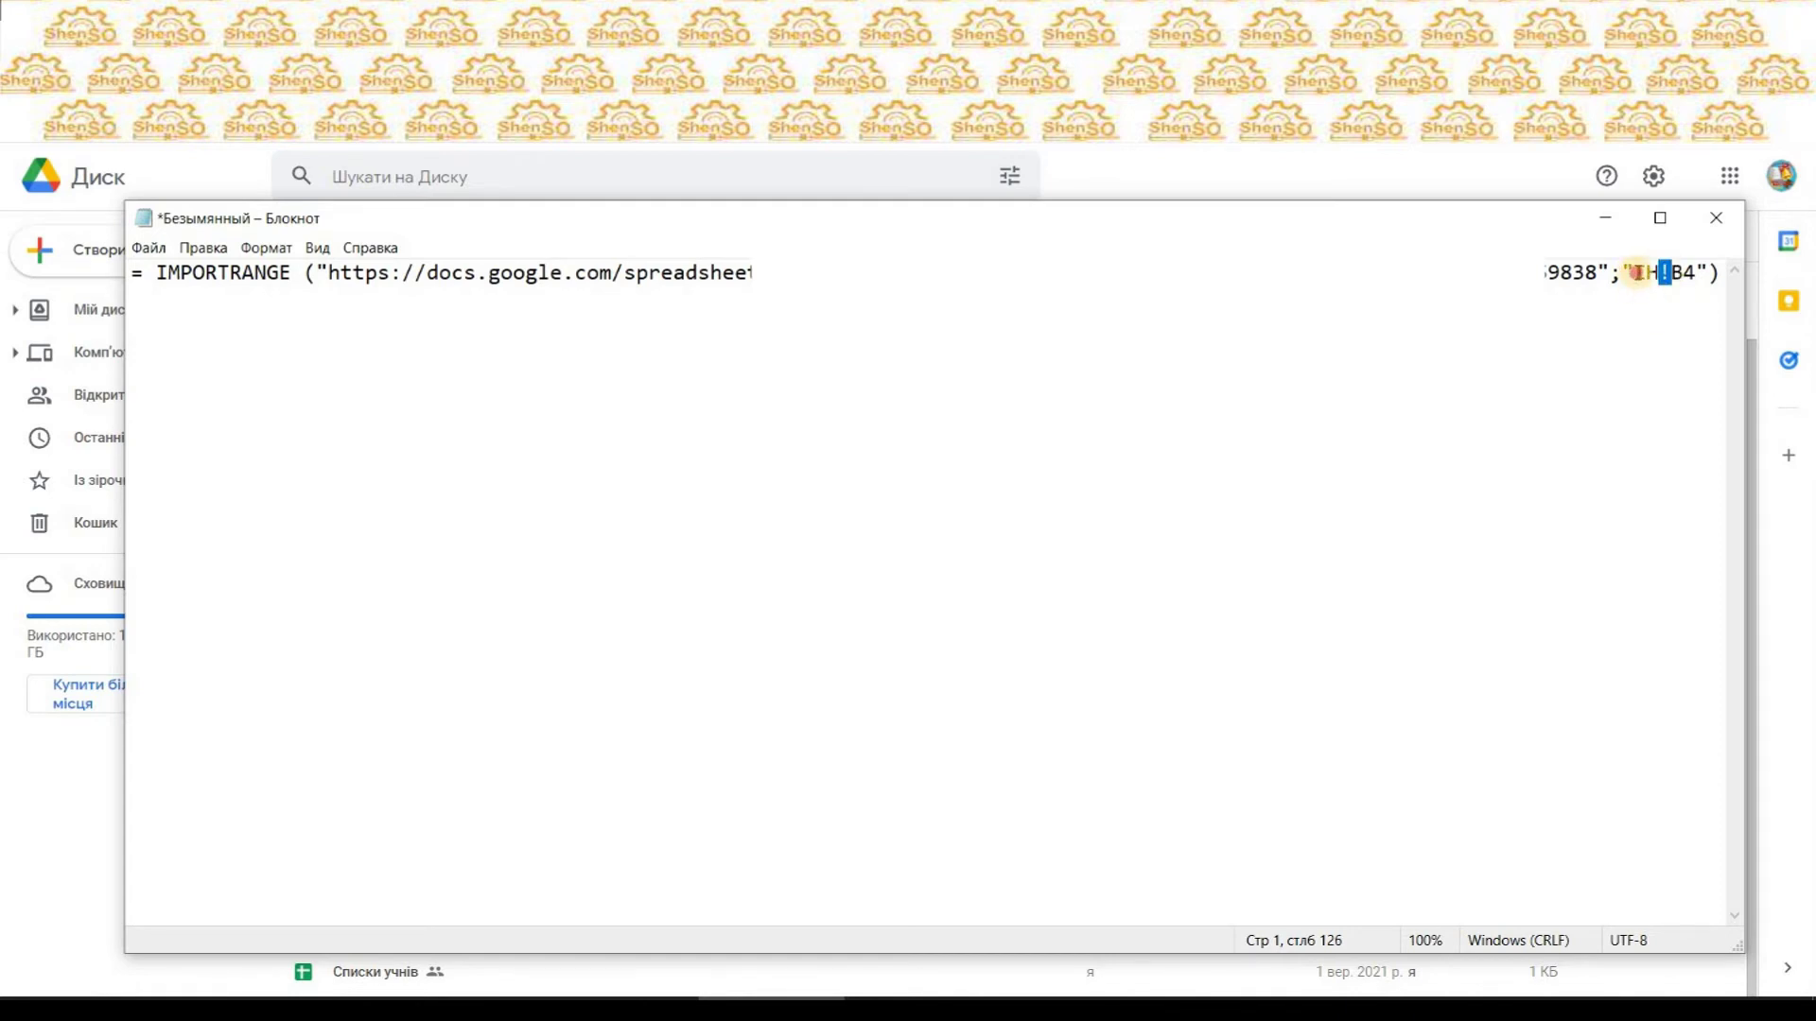
double_click(1645, 274)
double_click(1682, 274)
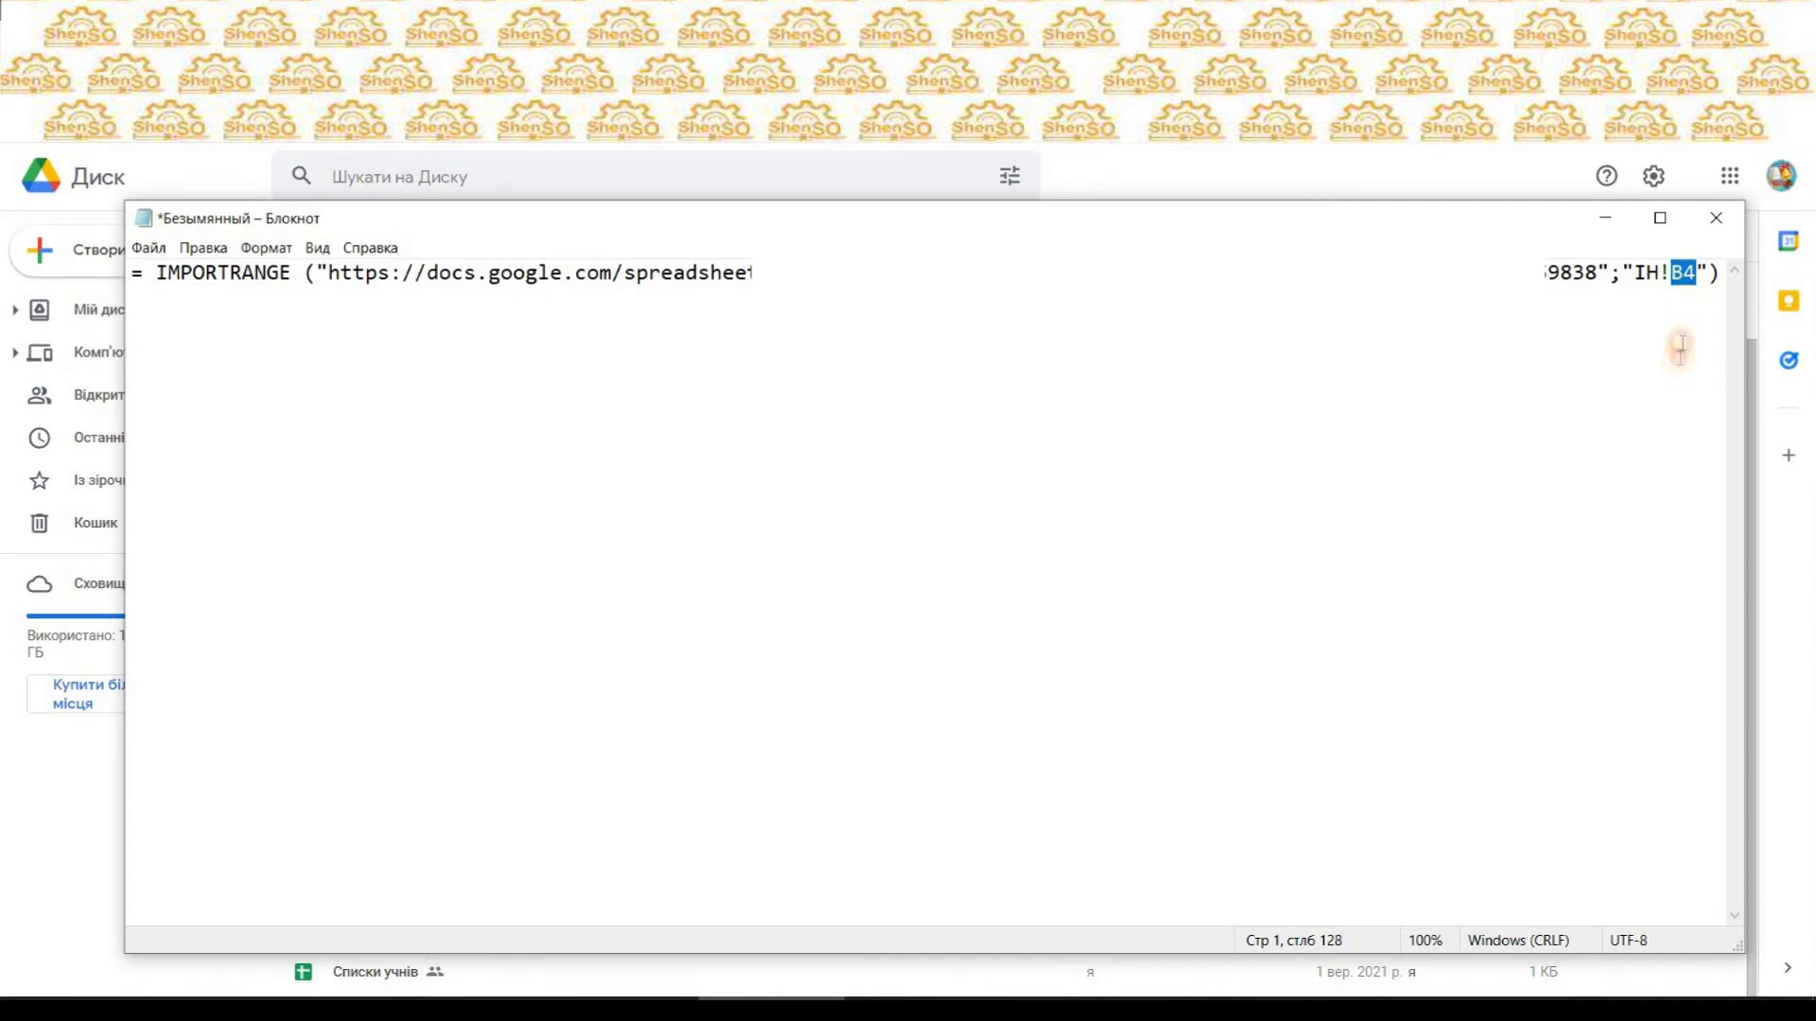
click(1672, 273)
key(Right)
key(Right)
key(Right)
click(1598, 222)
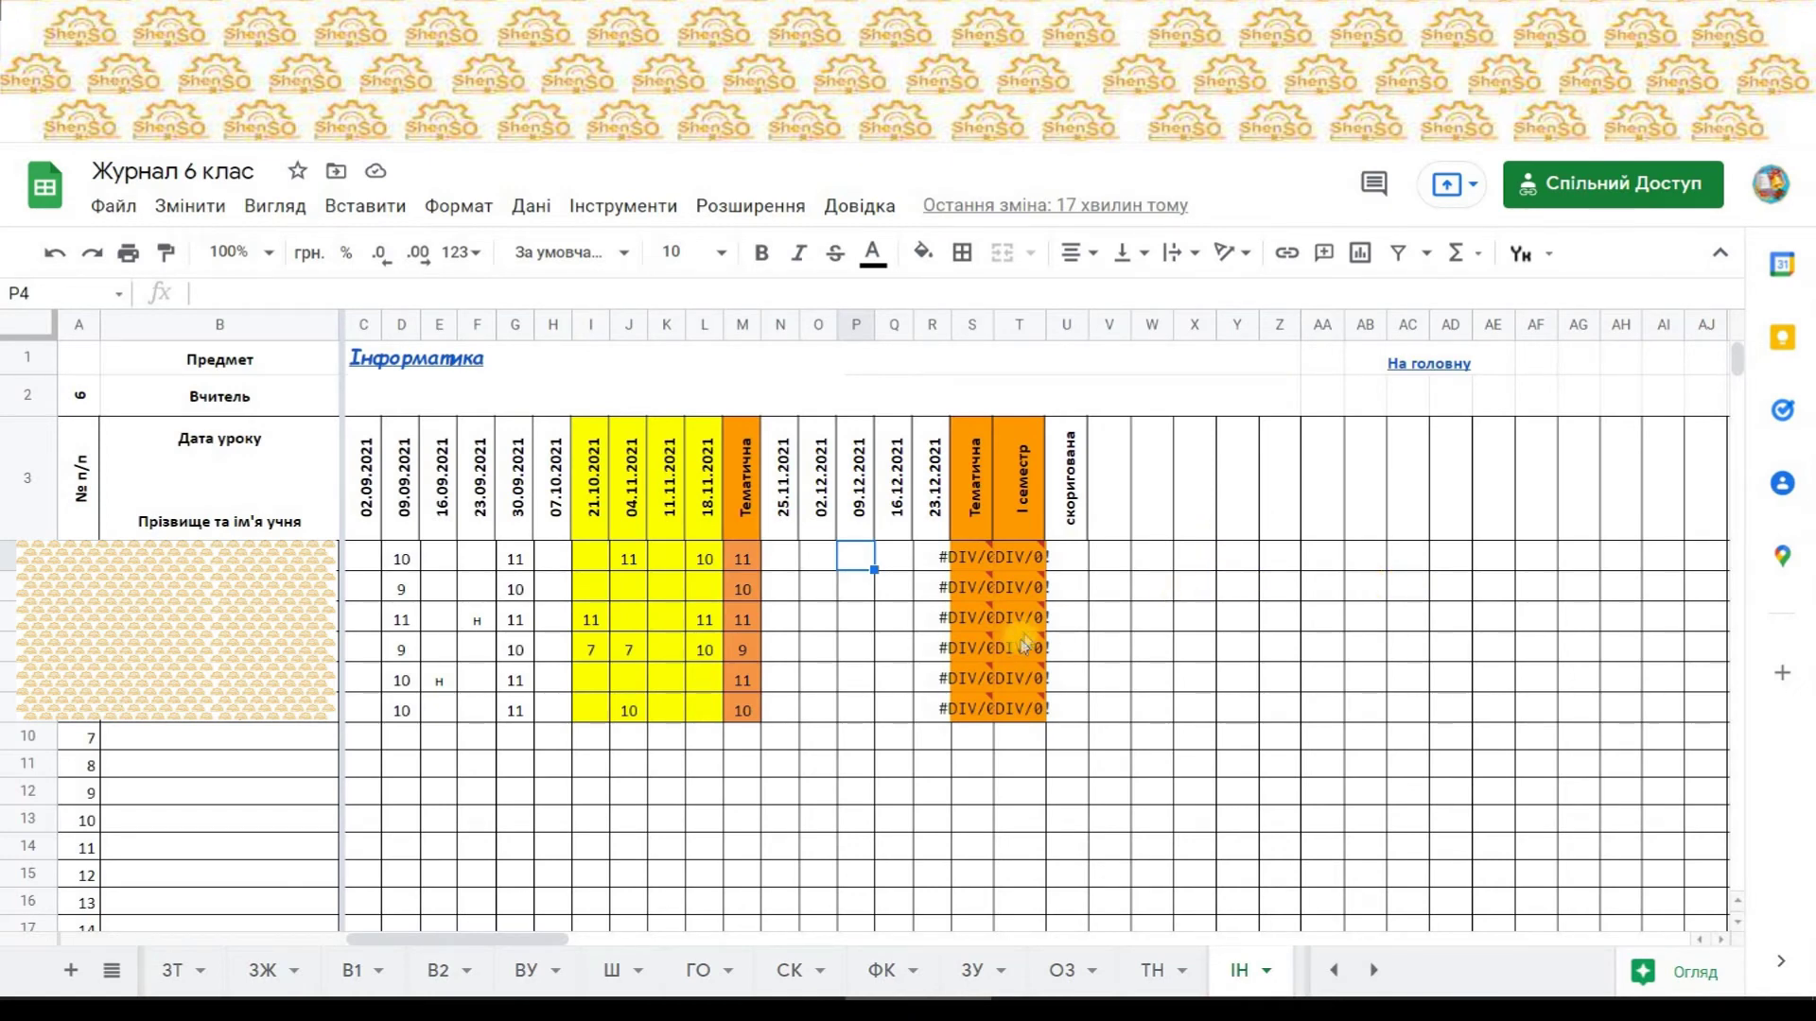
Inspect the S4 and T4 averaging formulas on the ІН sheet and scroll to the summary block.
click(977, 564)
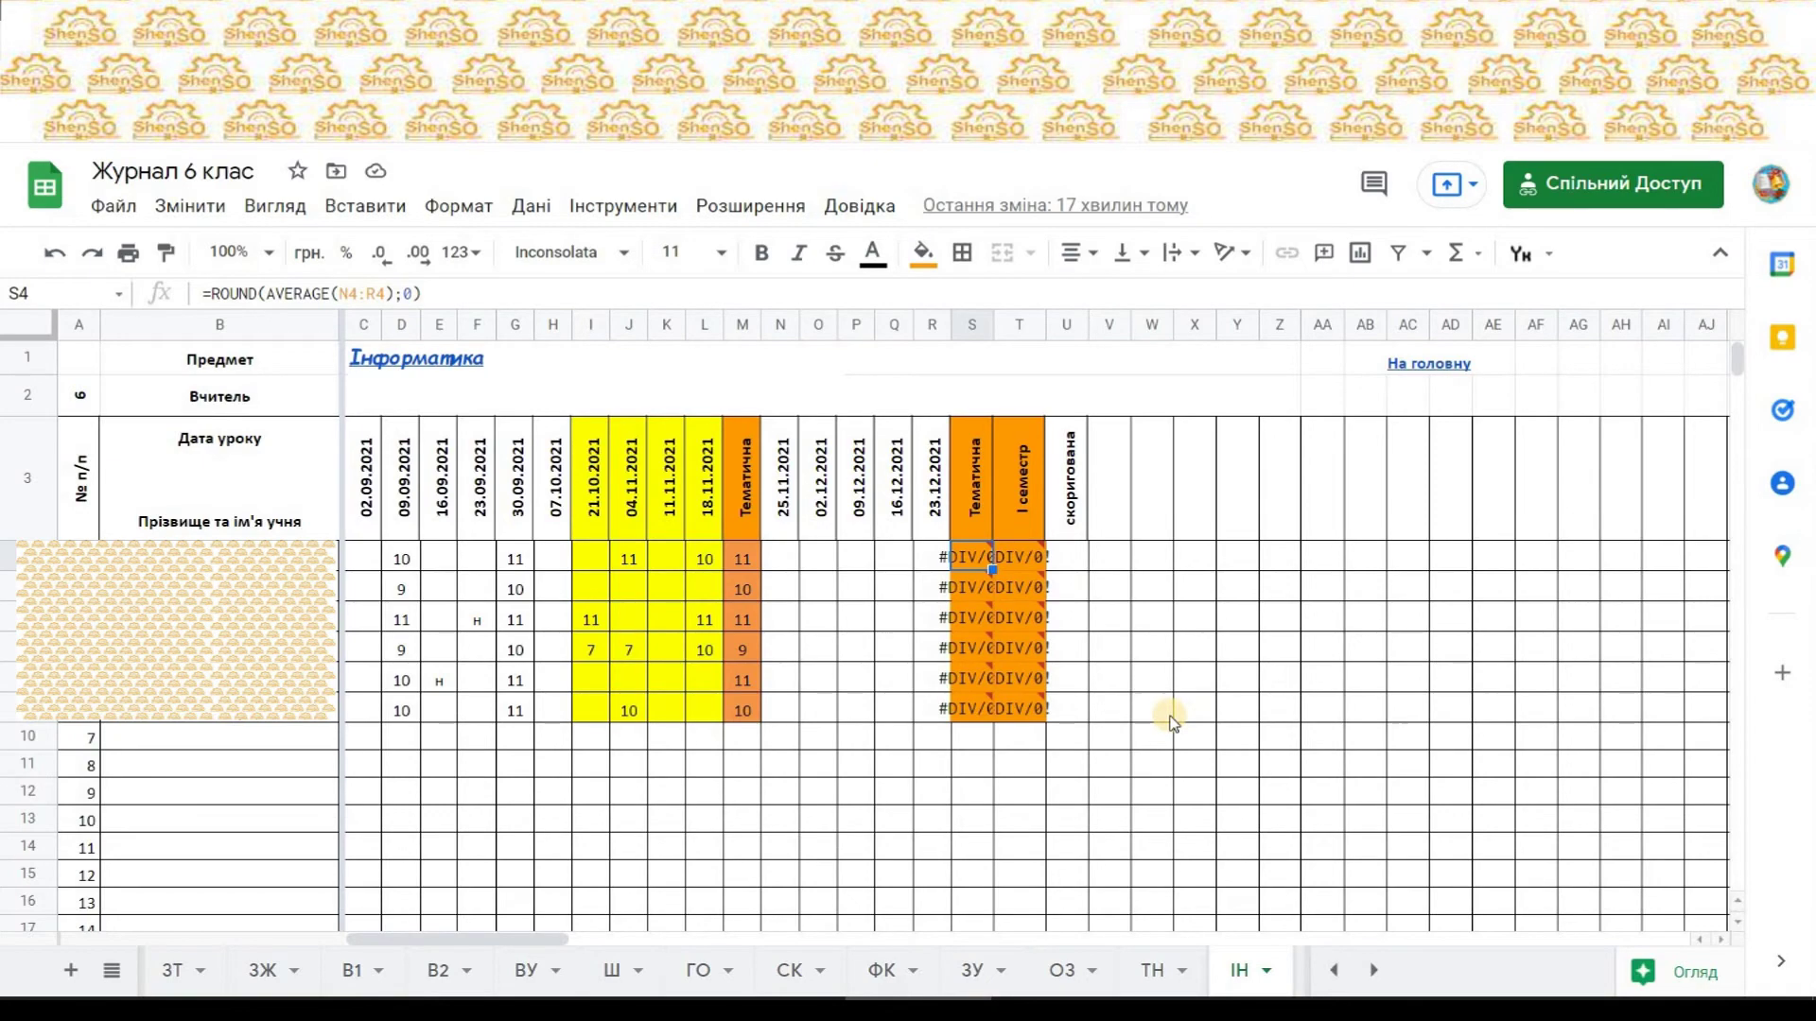
scroll(1167, 717, down, 5)
scroll(1167, 717, down, 3)
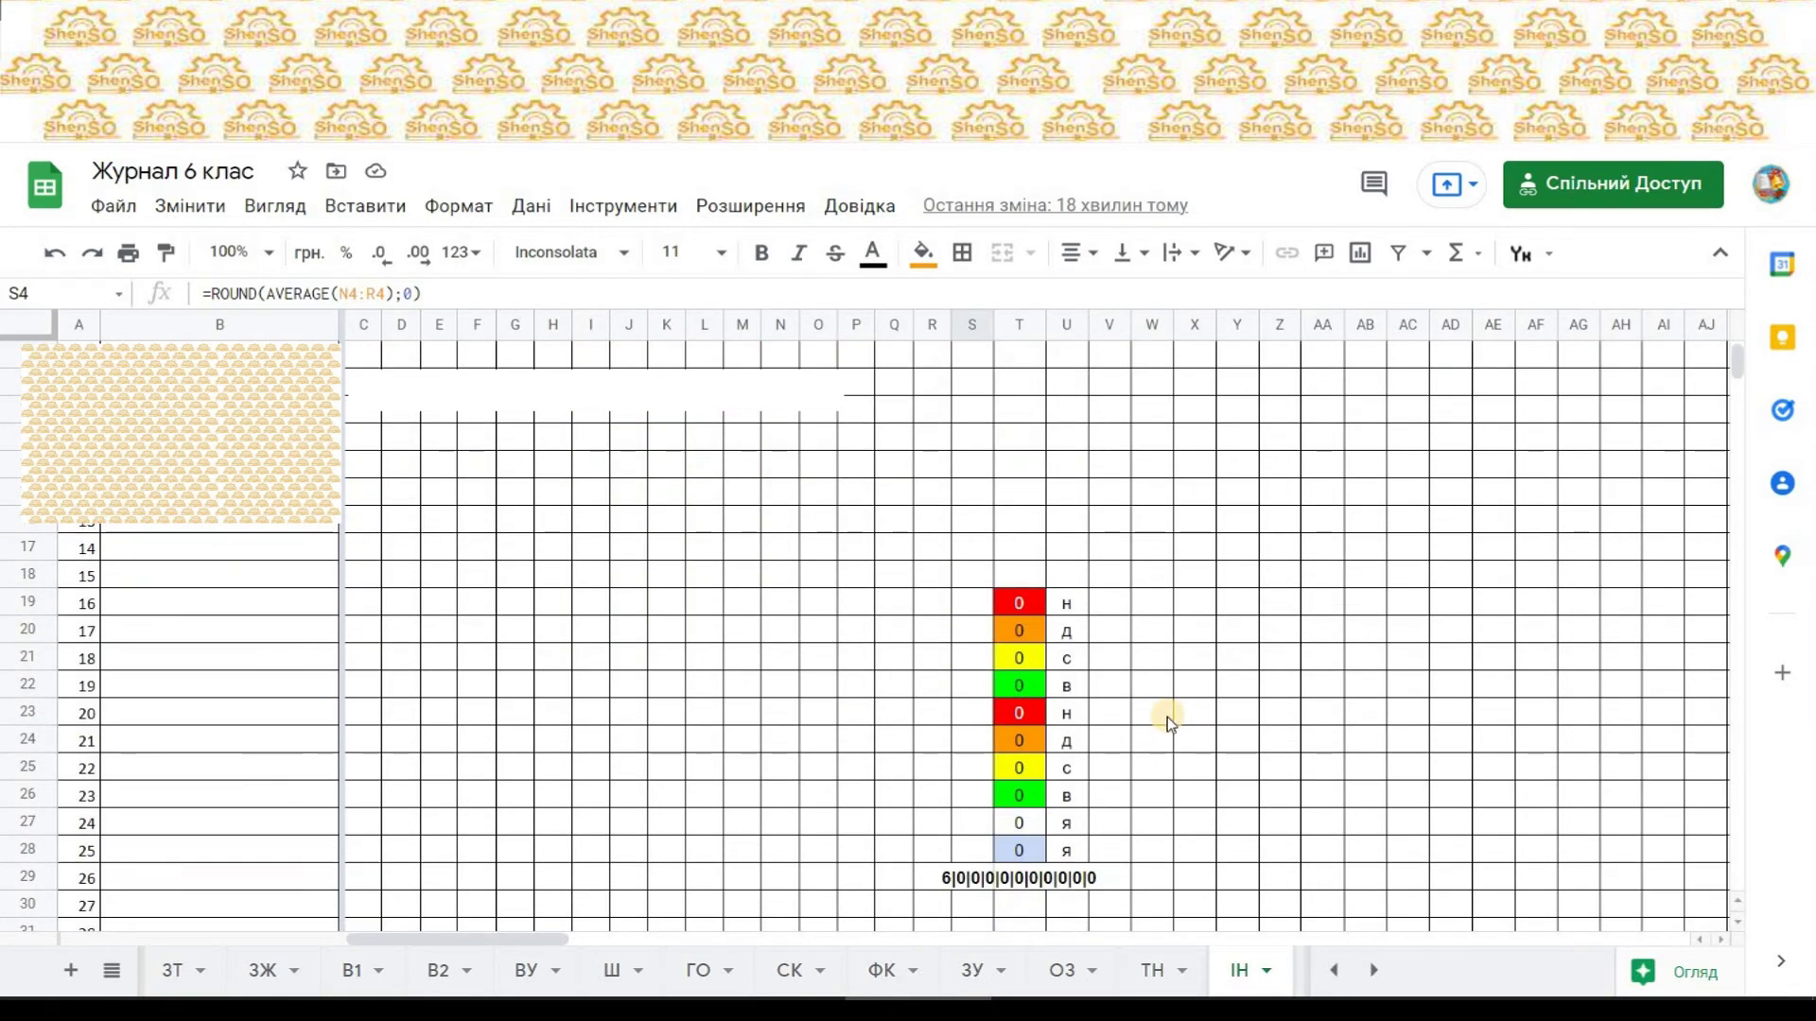
scroll(1167, 717, up, 8)
click(1017, 565)
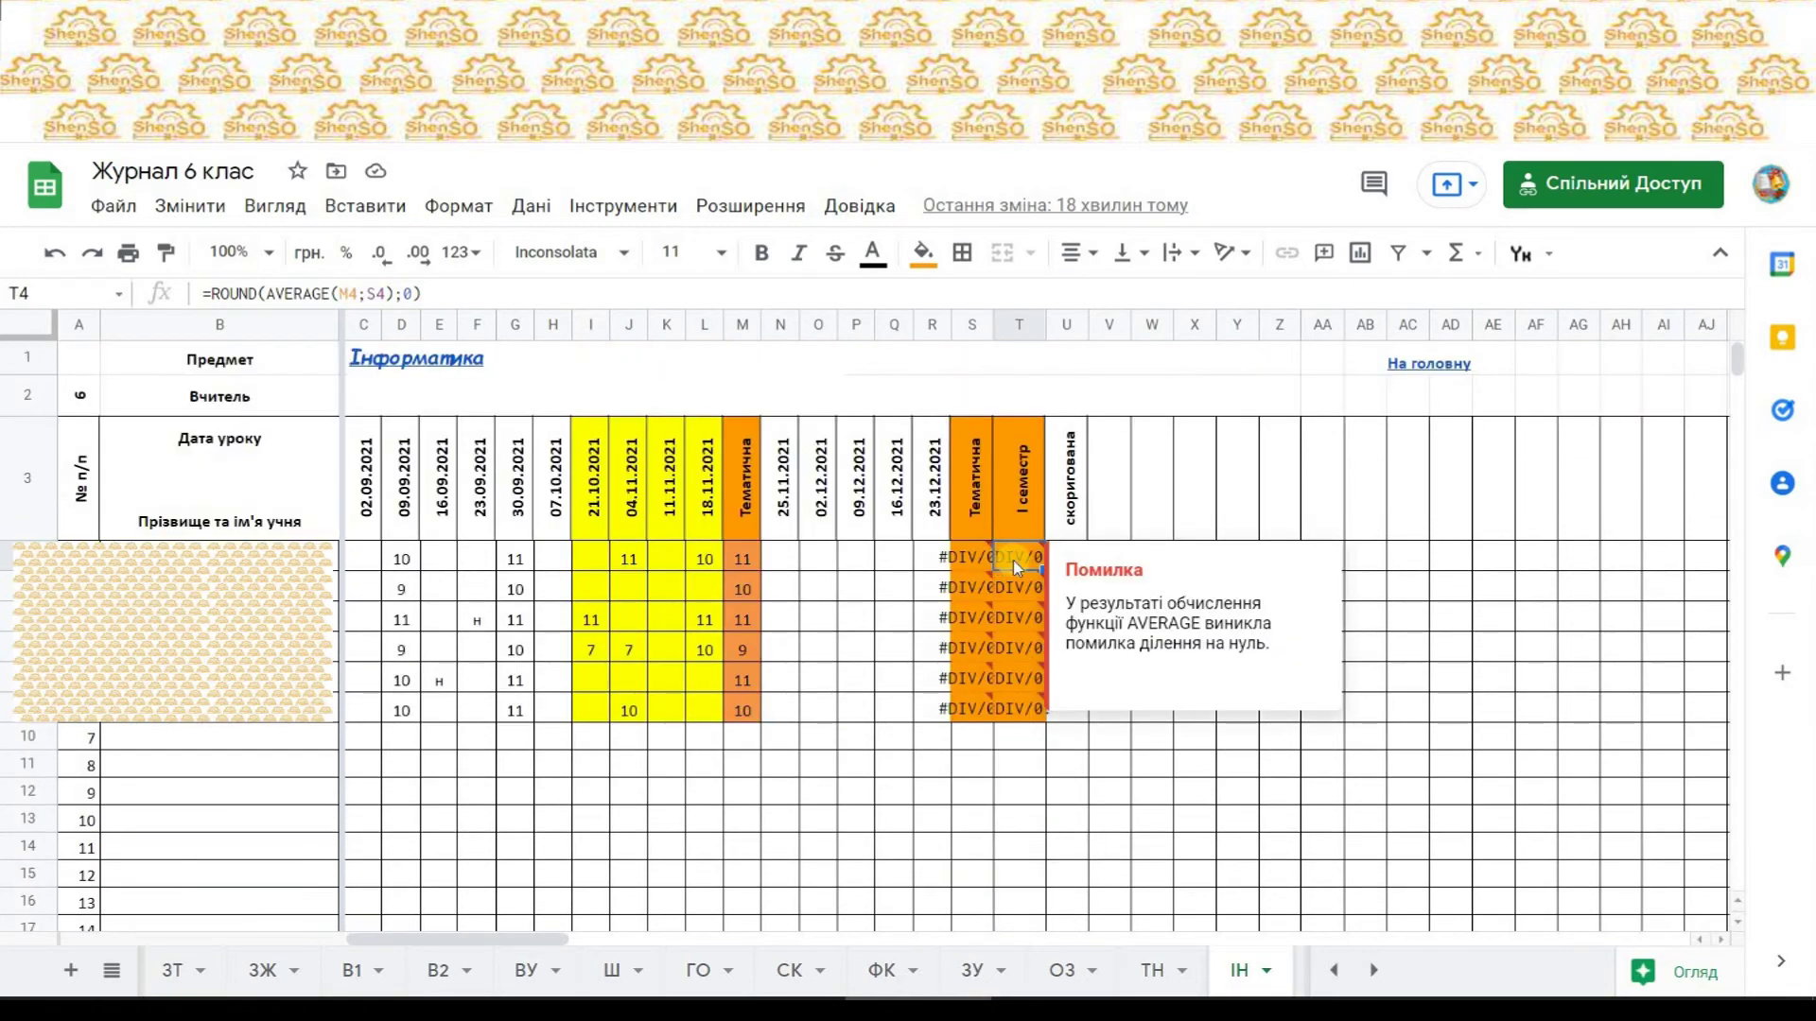
click(1162, 792)
scroll(1161, 792, down, 5)
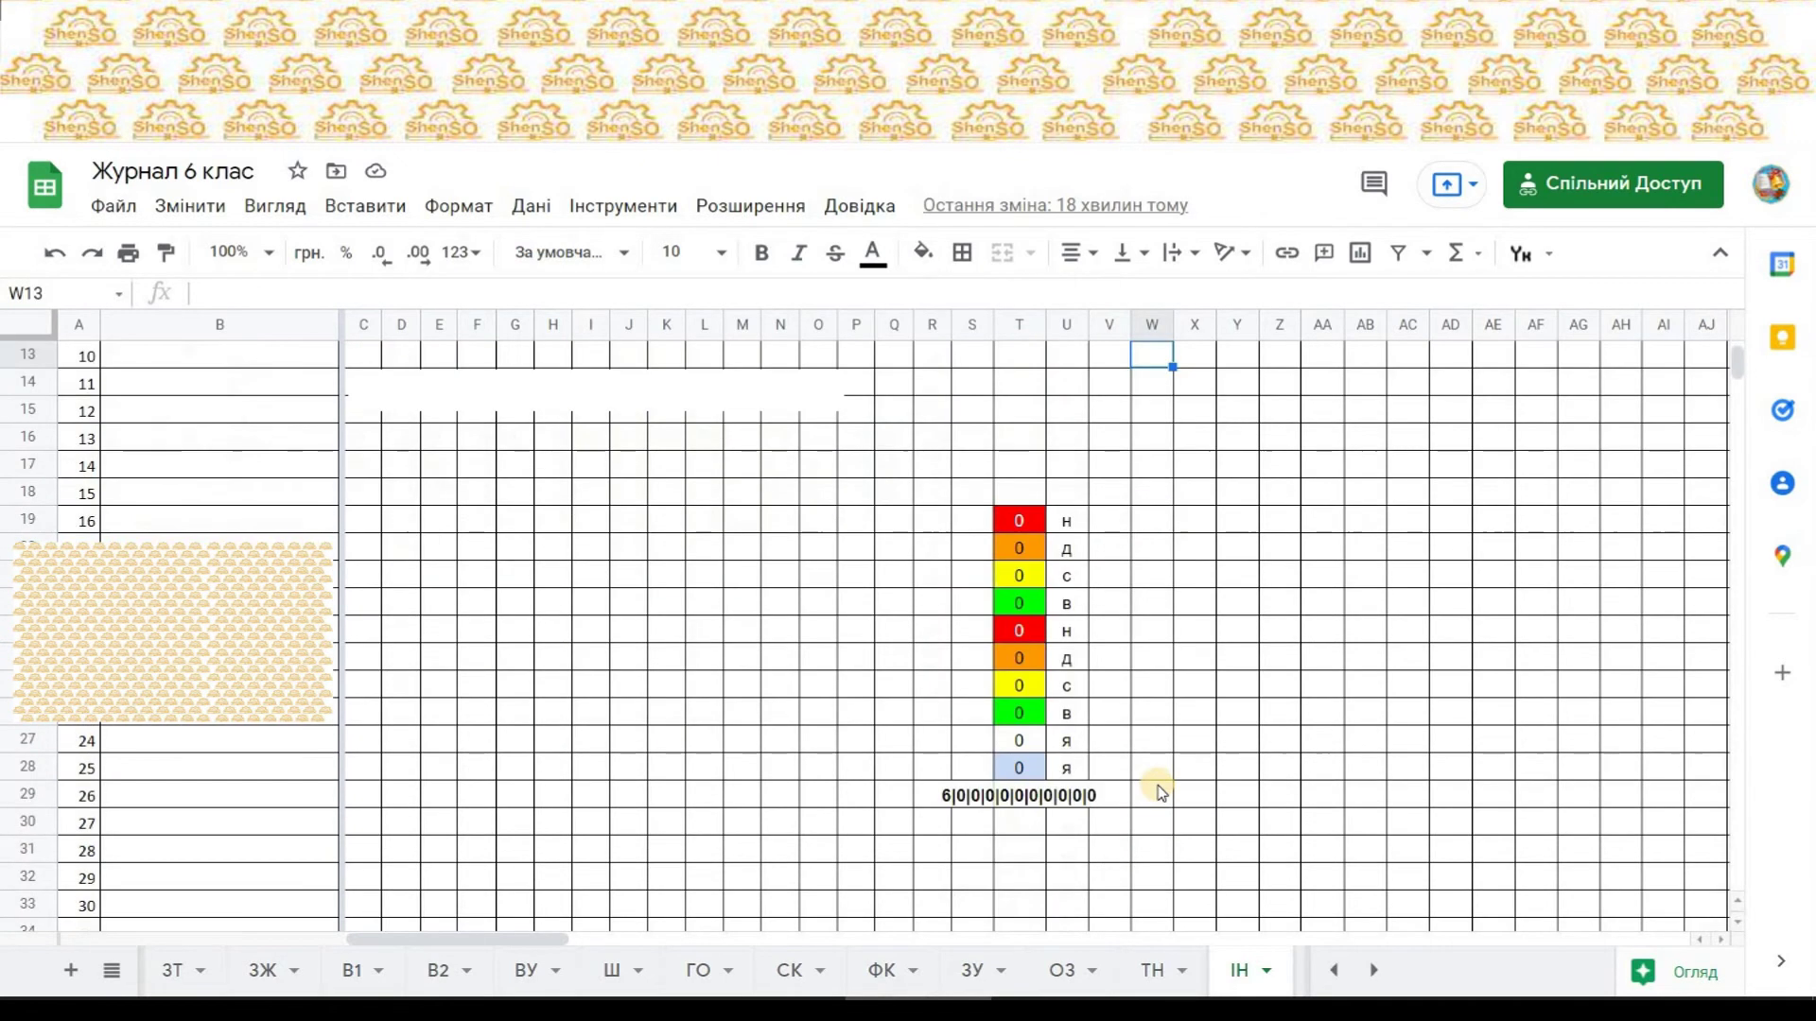
scroll(1085, 600, up, 1)
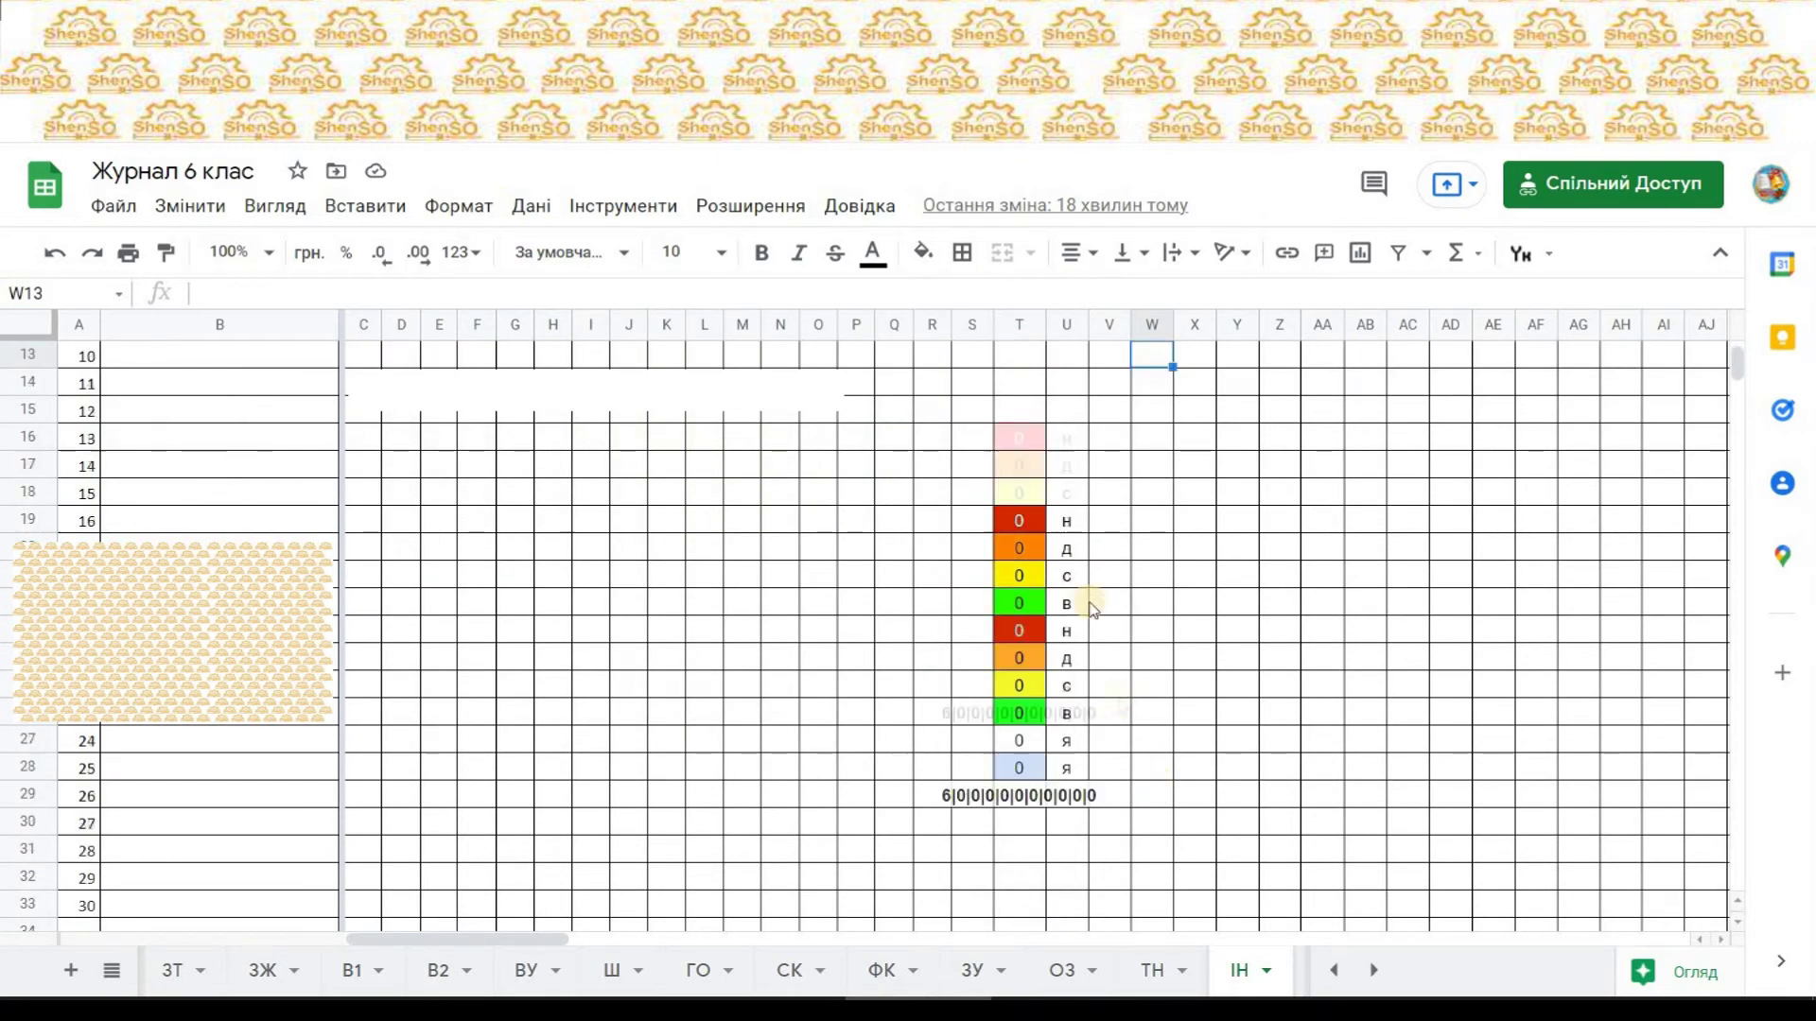
click(1020, 522)
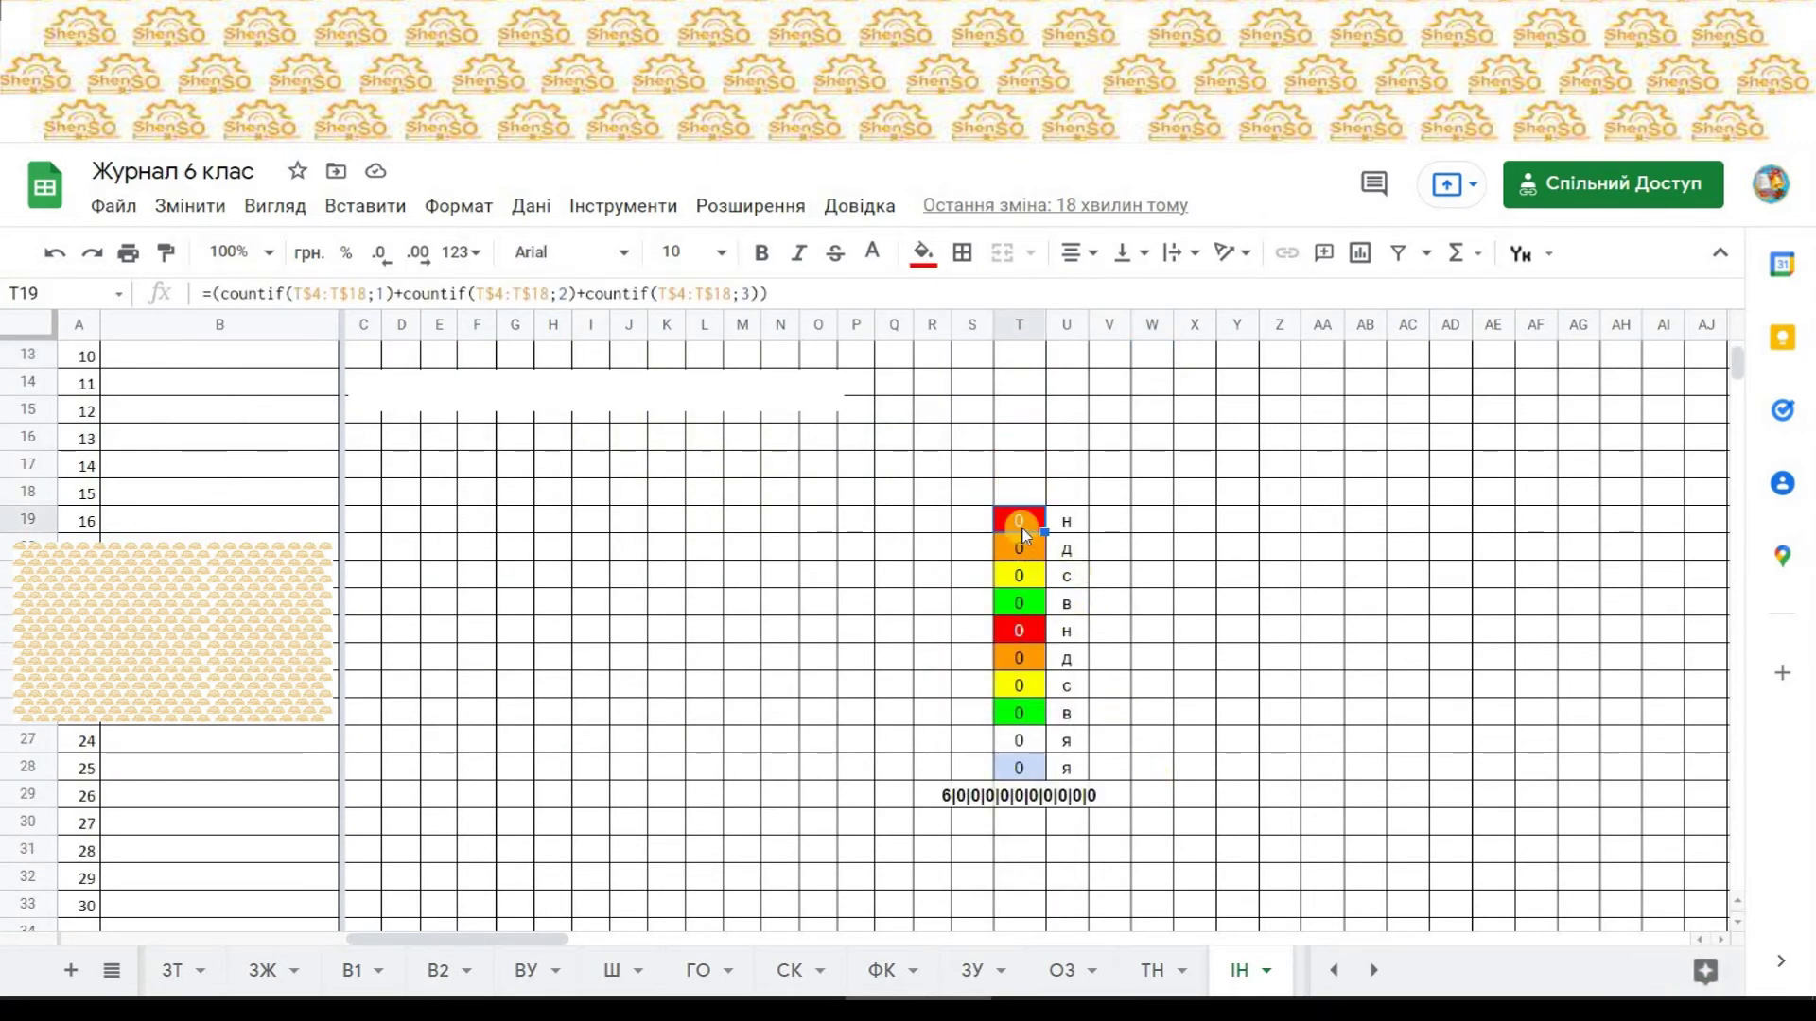
click(1029, 552)
click(1029, 602)
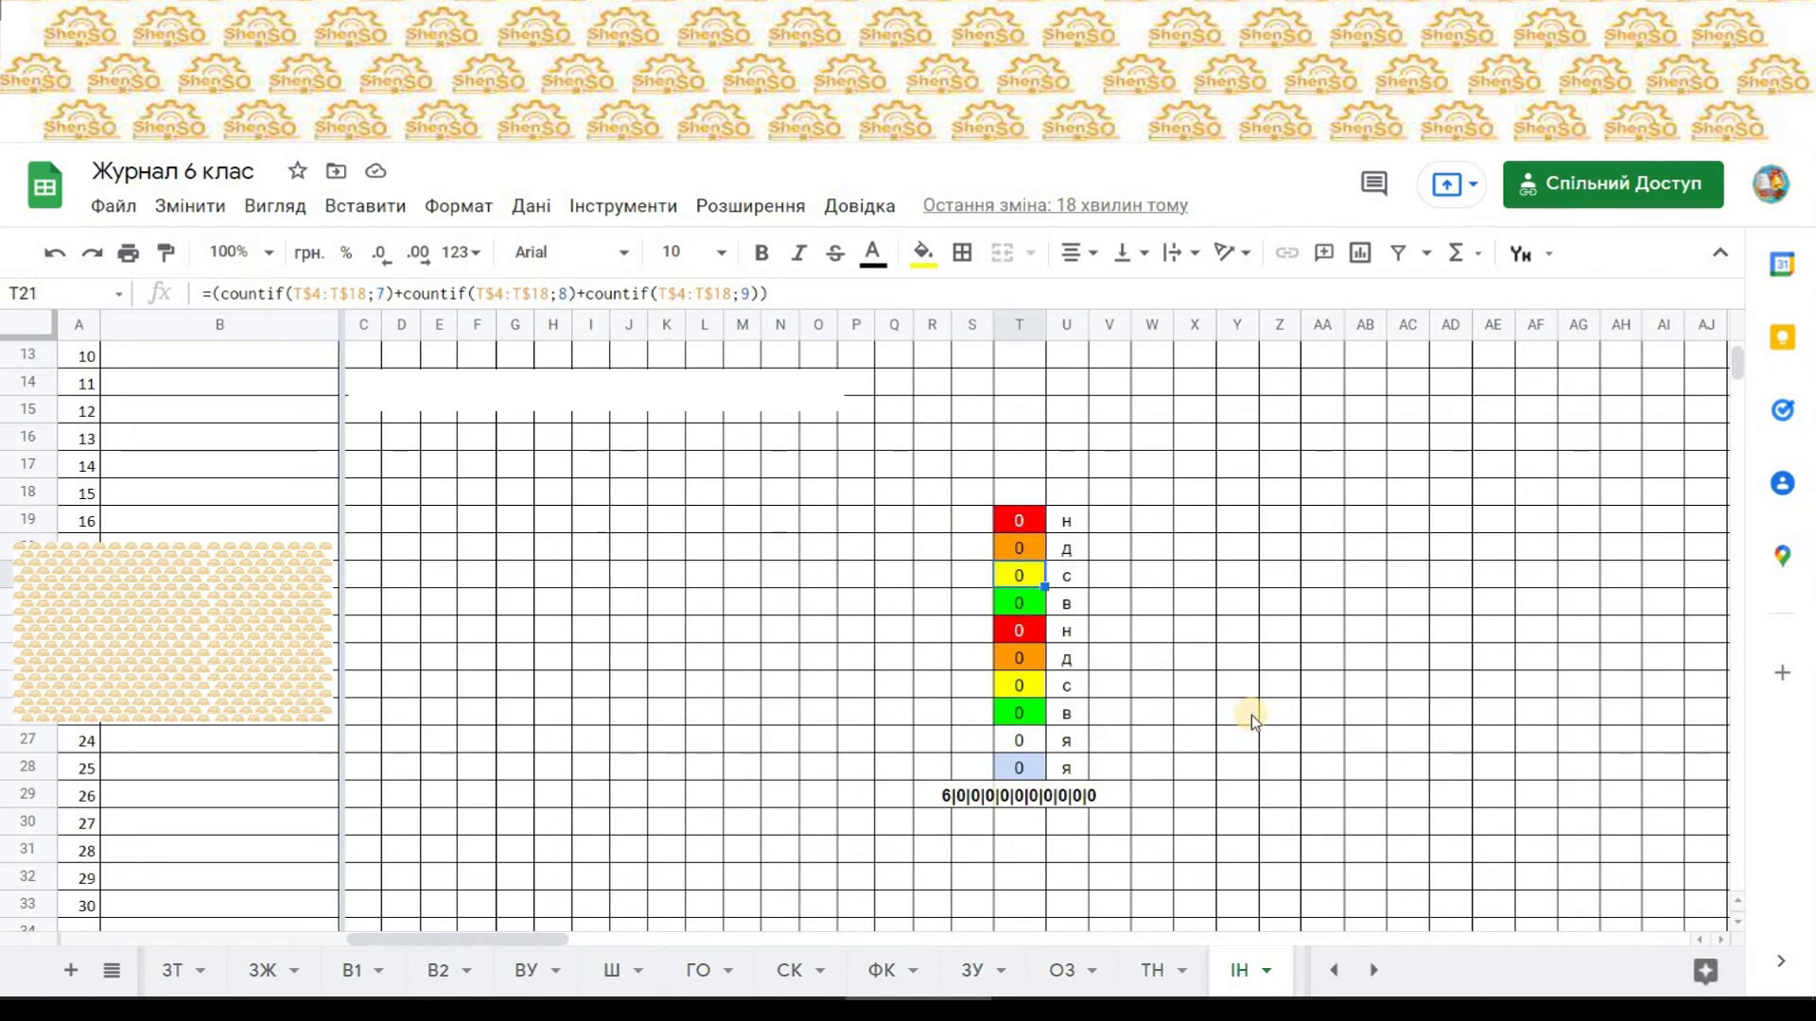
click(1038, 634)
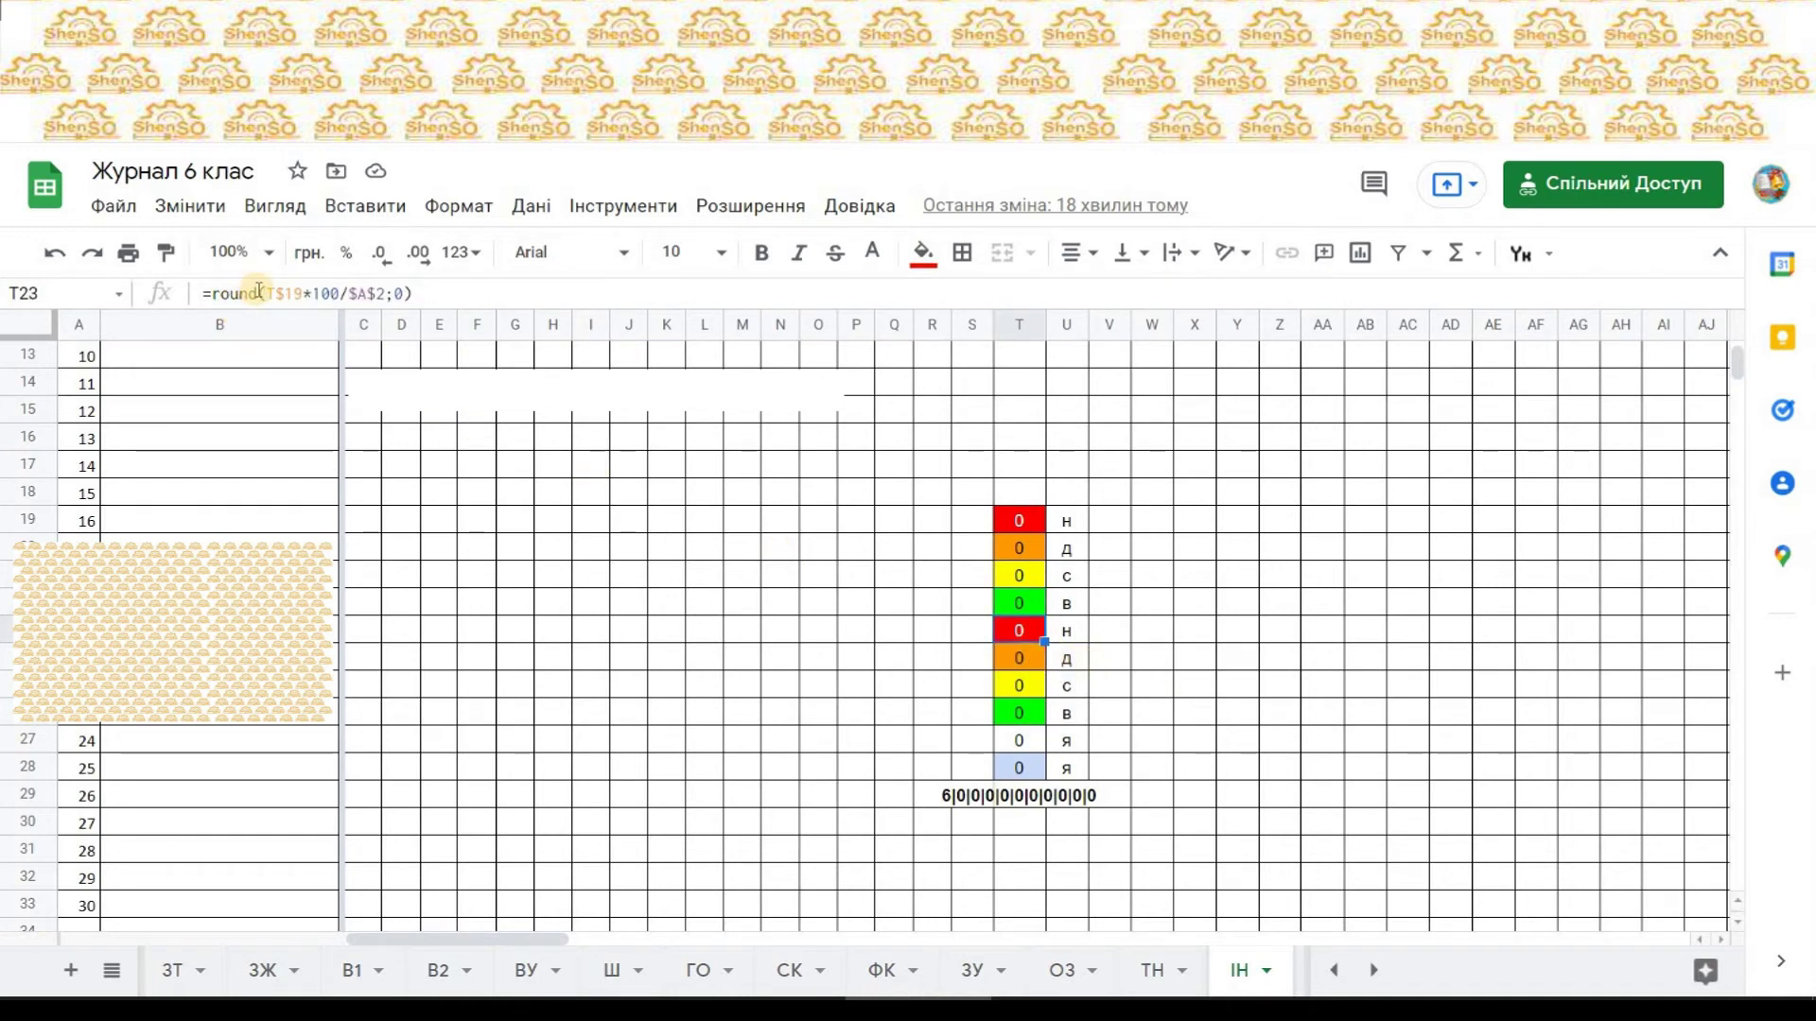
drag(264, 294, 385, 293)
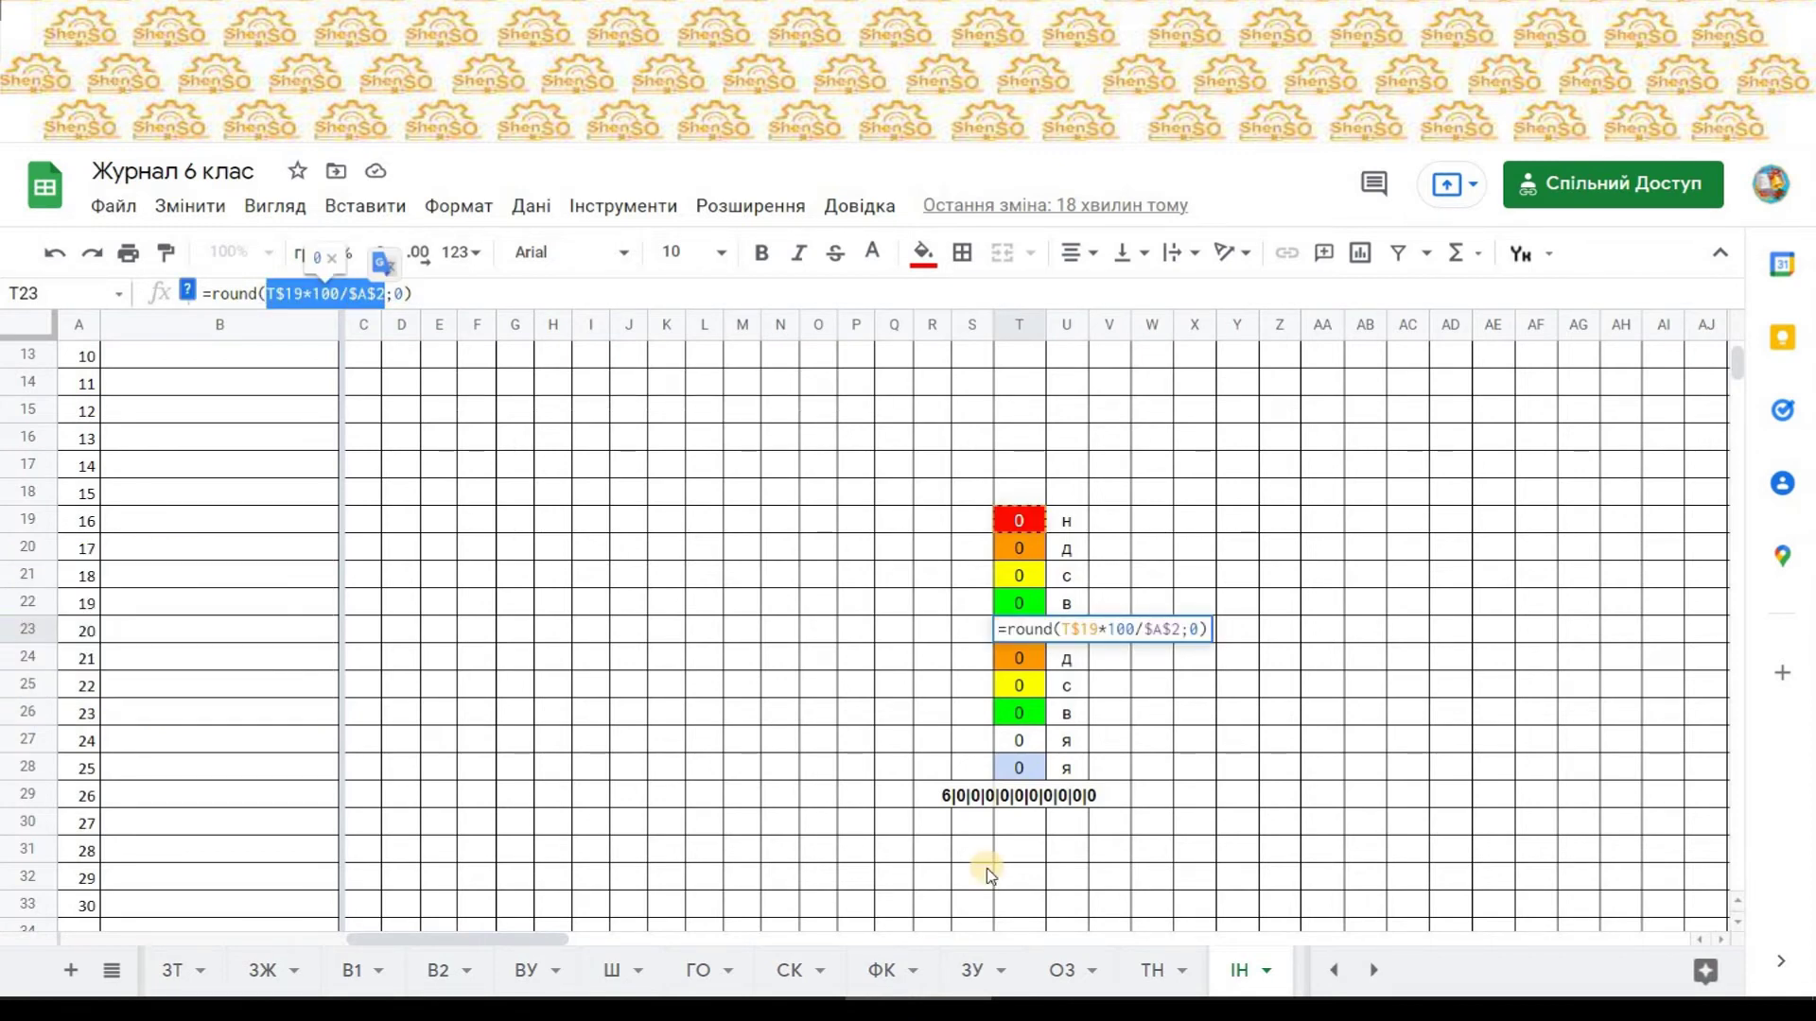
key(Return)
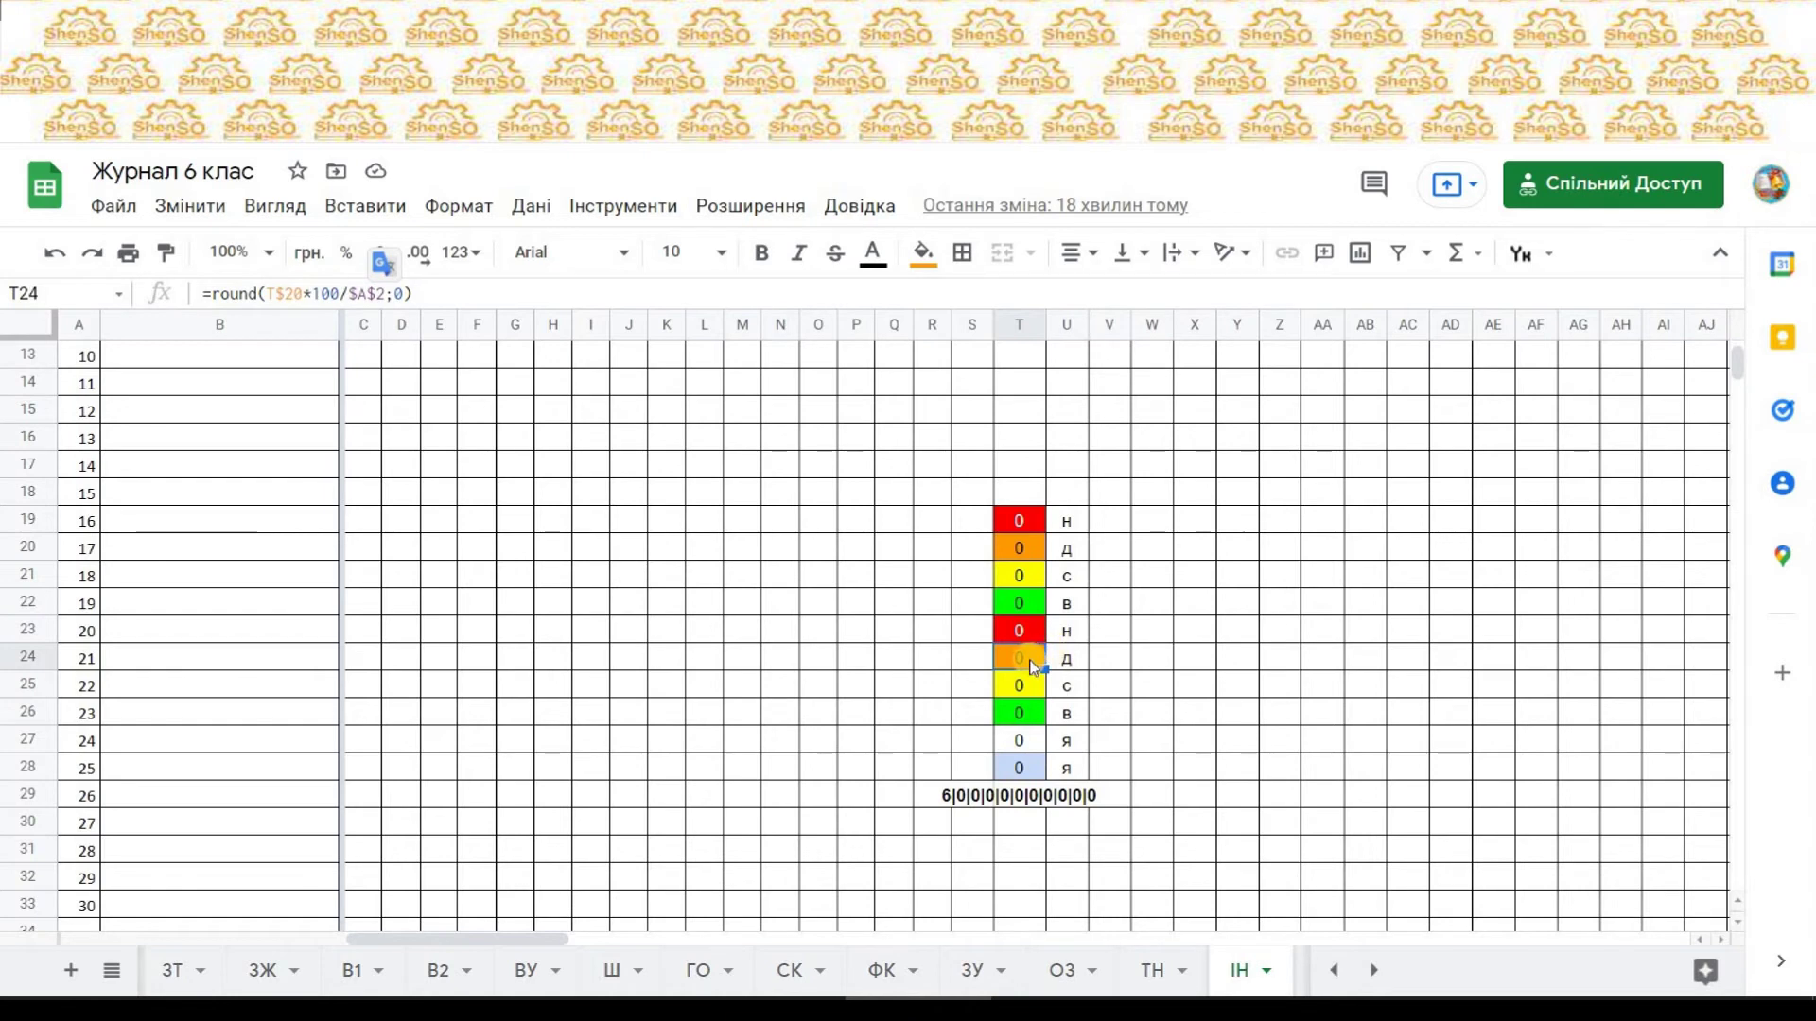
click(1062, 658)
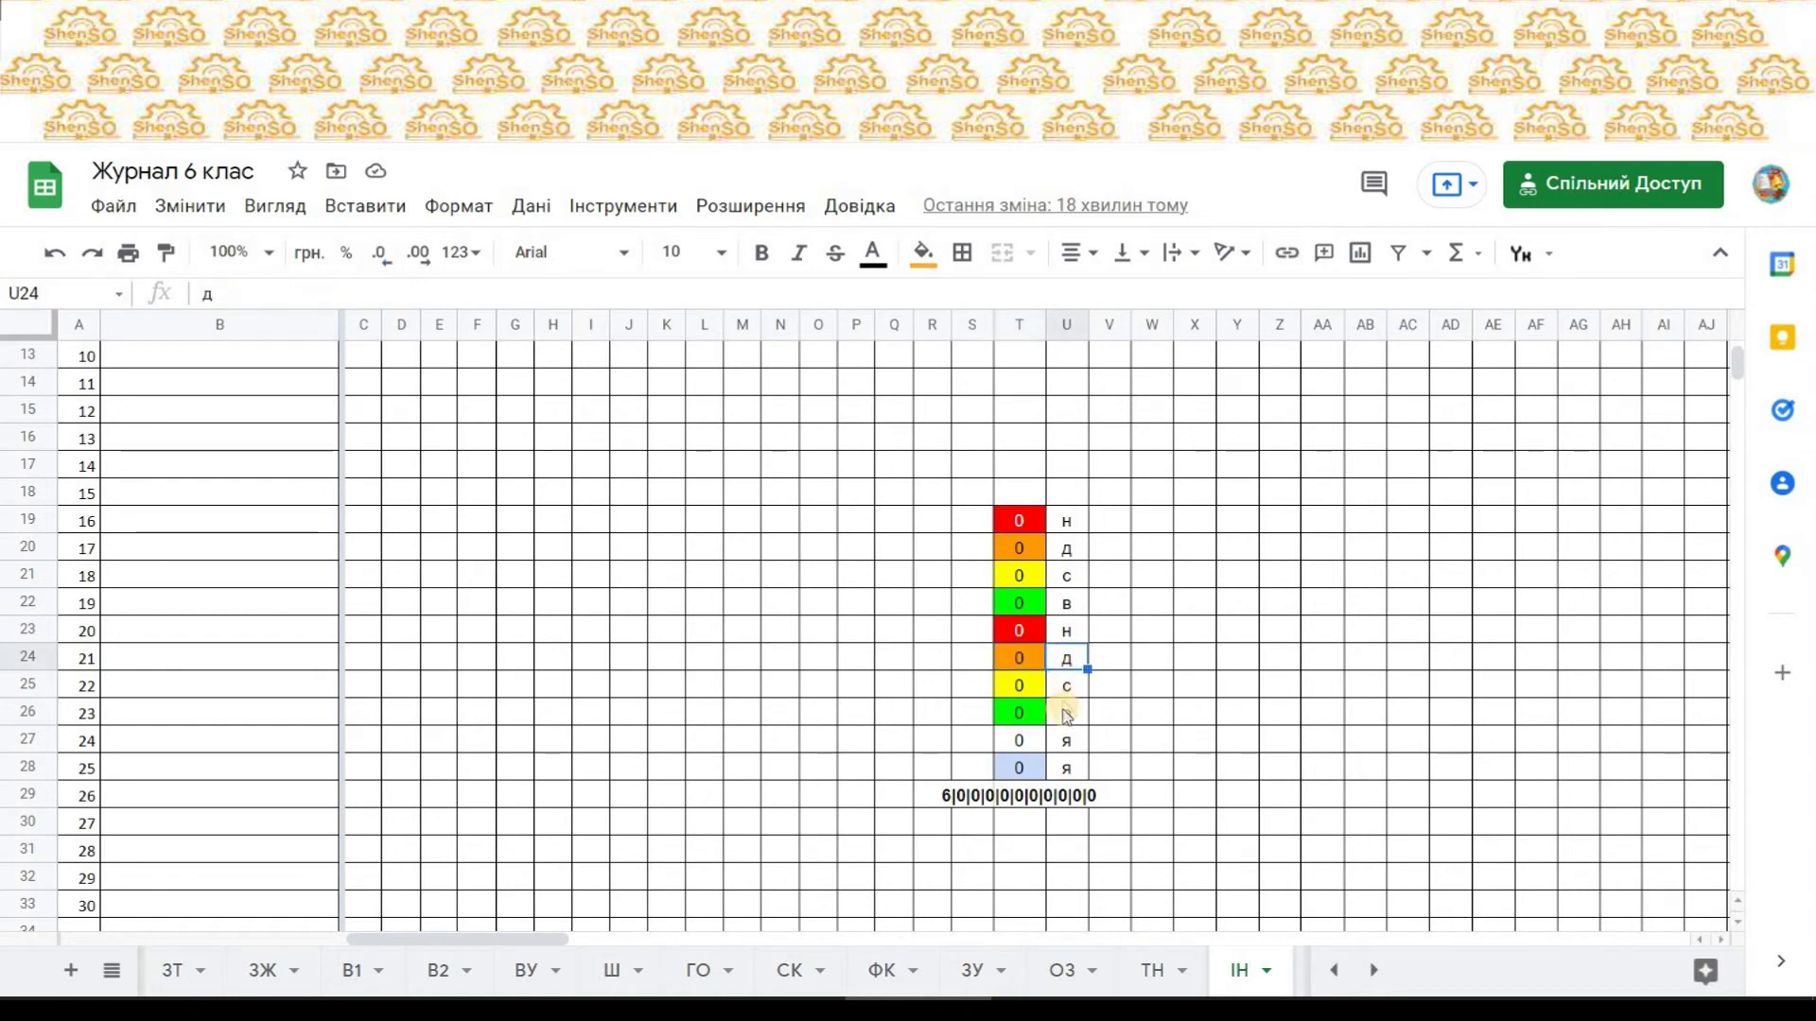
click(1037, 691)
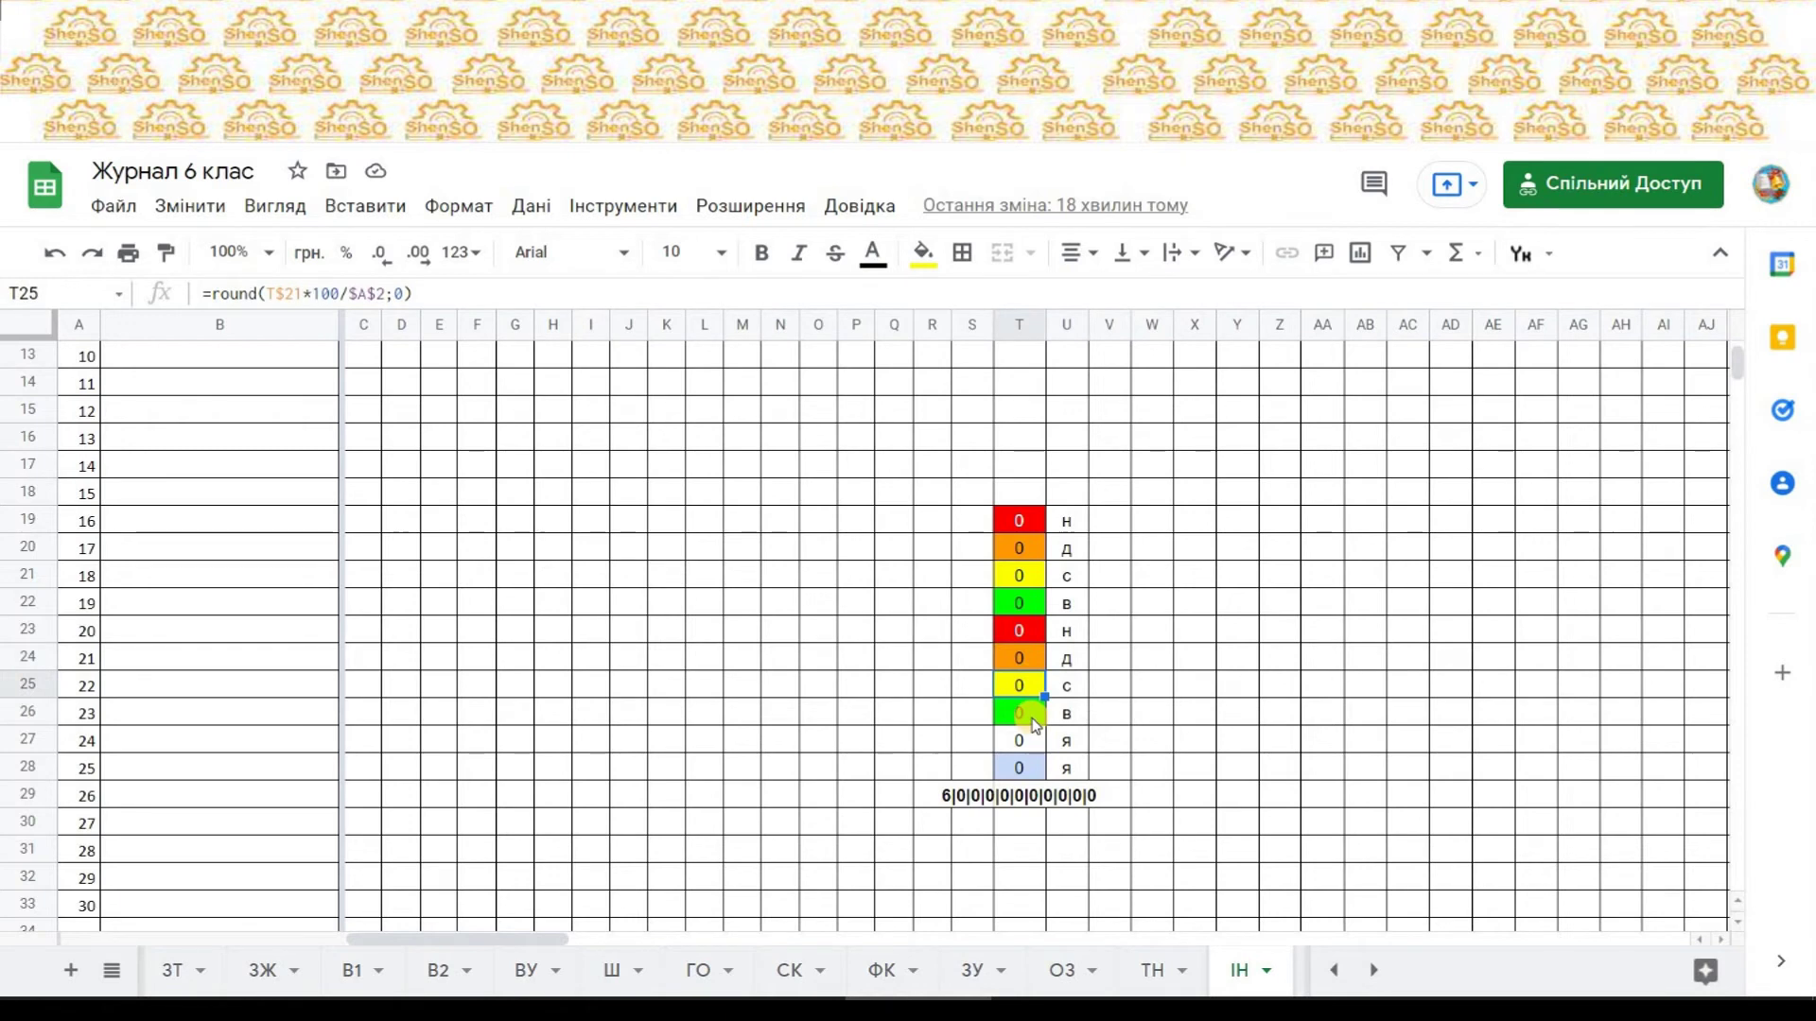
click(1034, 721)
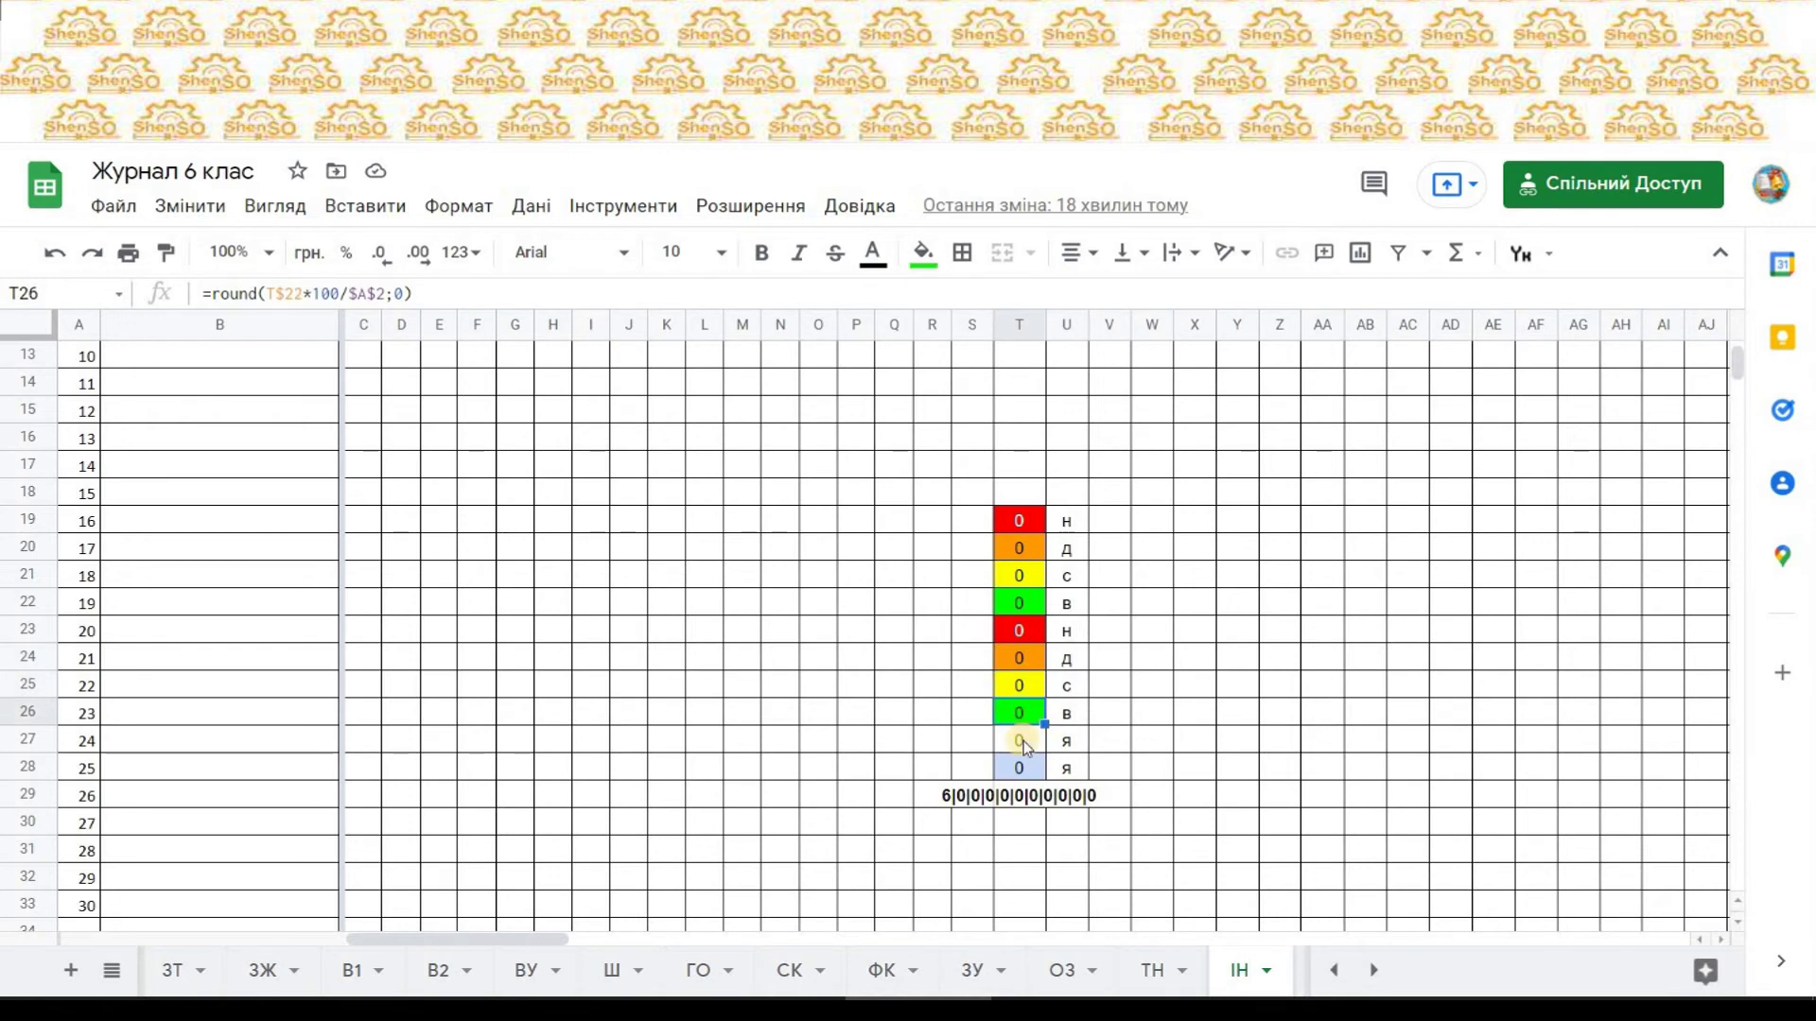
click(1021, 745)
key(Right)
key(Right)
key(Right)
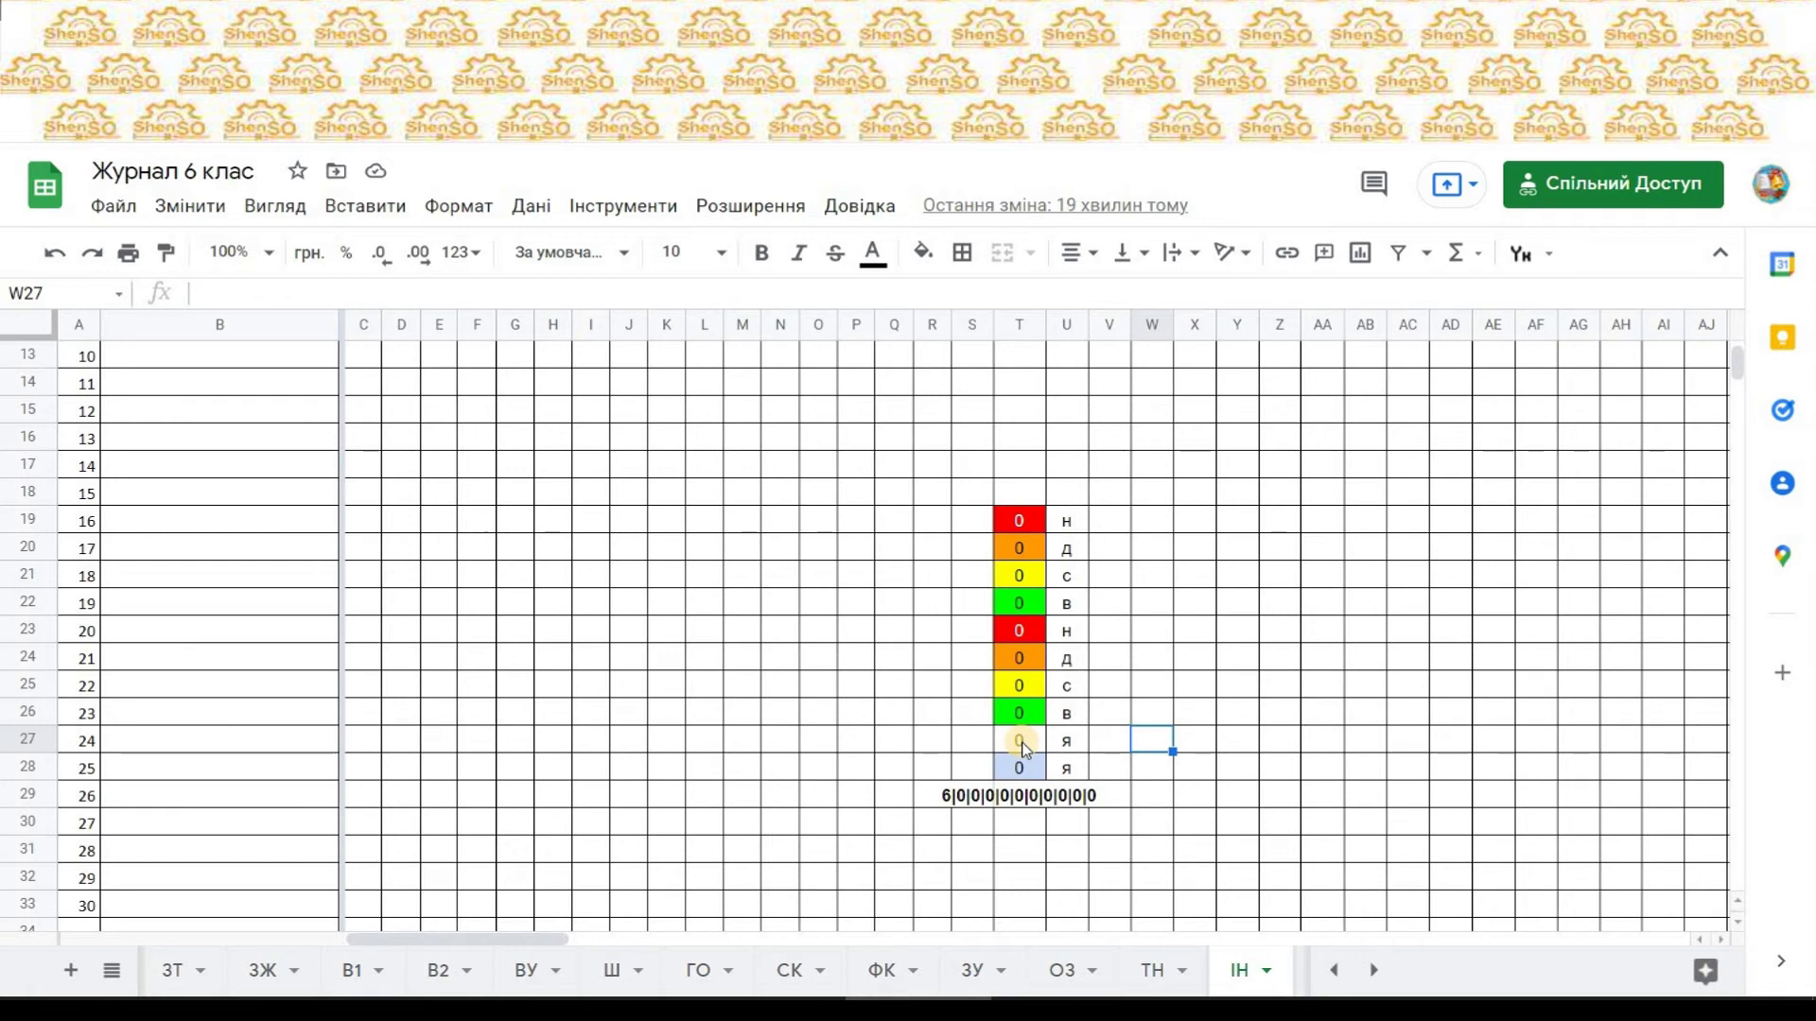
click(1020, 743)
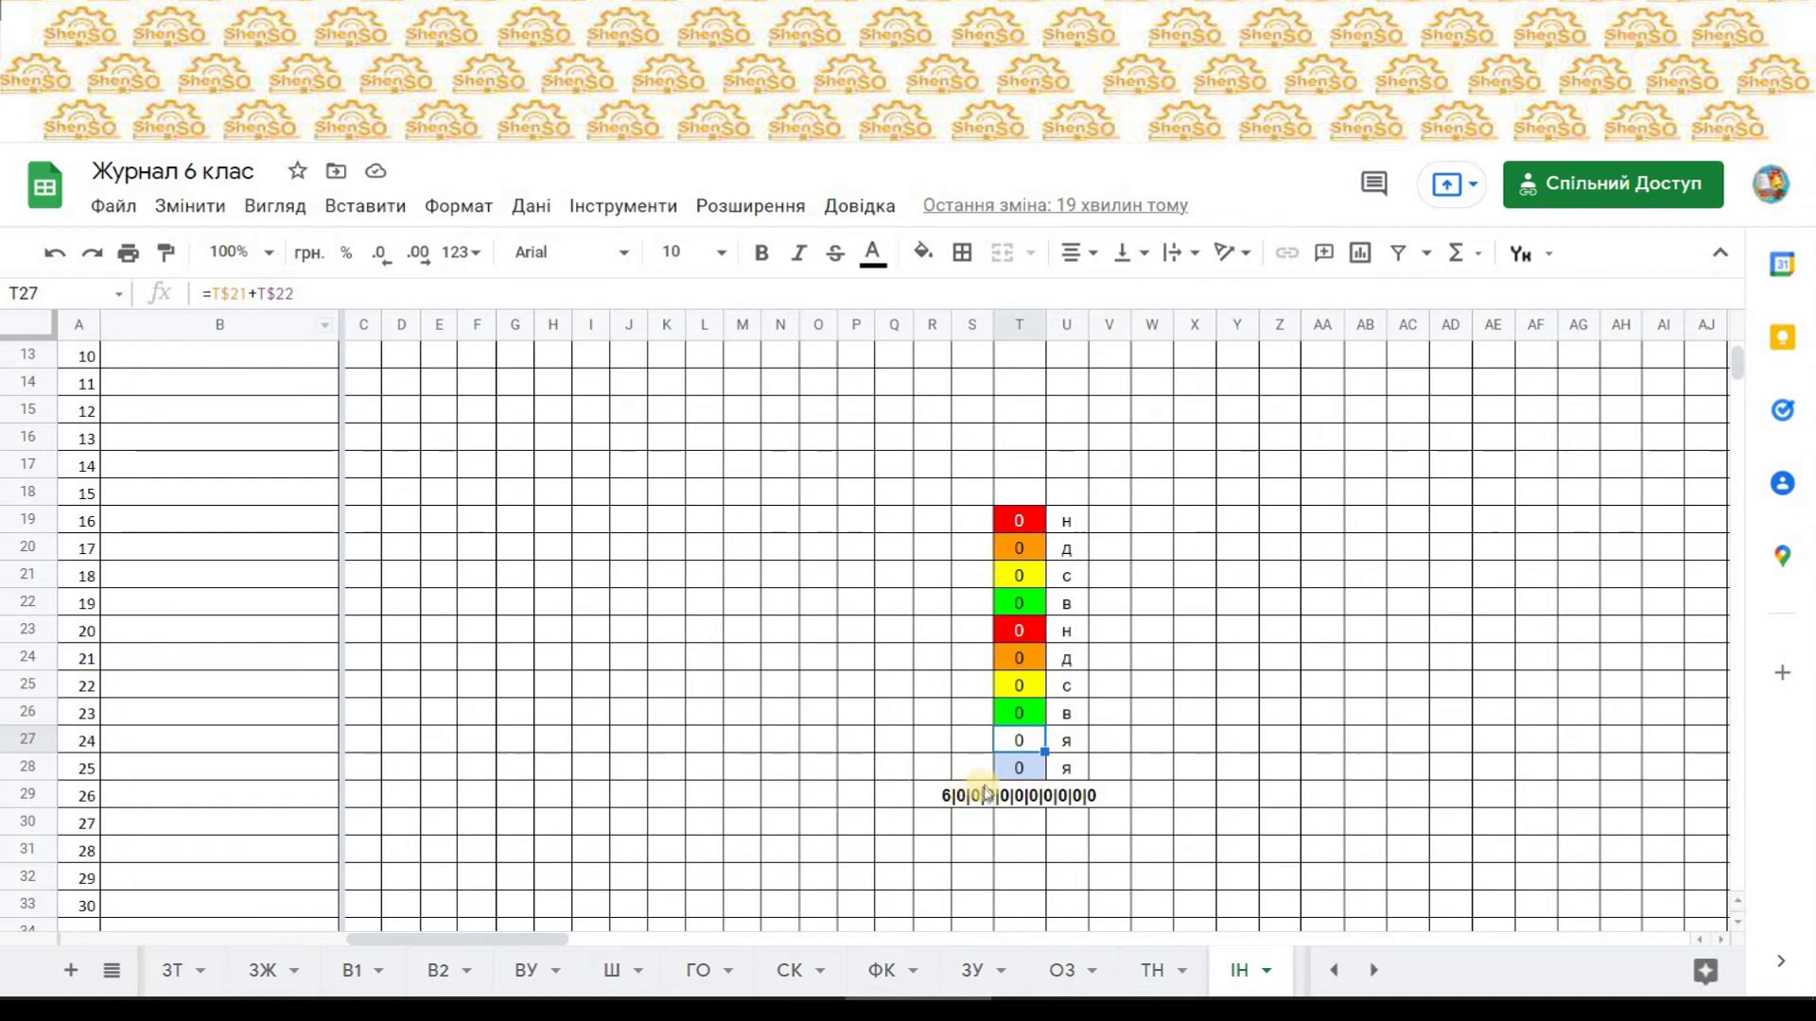
click(1014, 795)
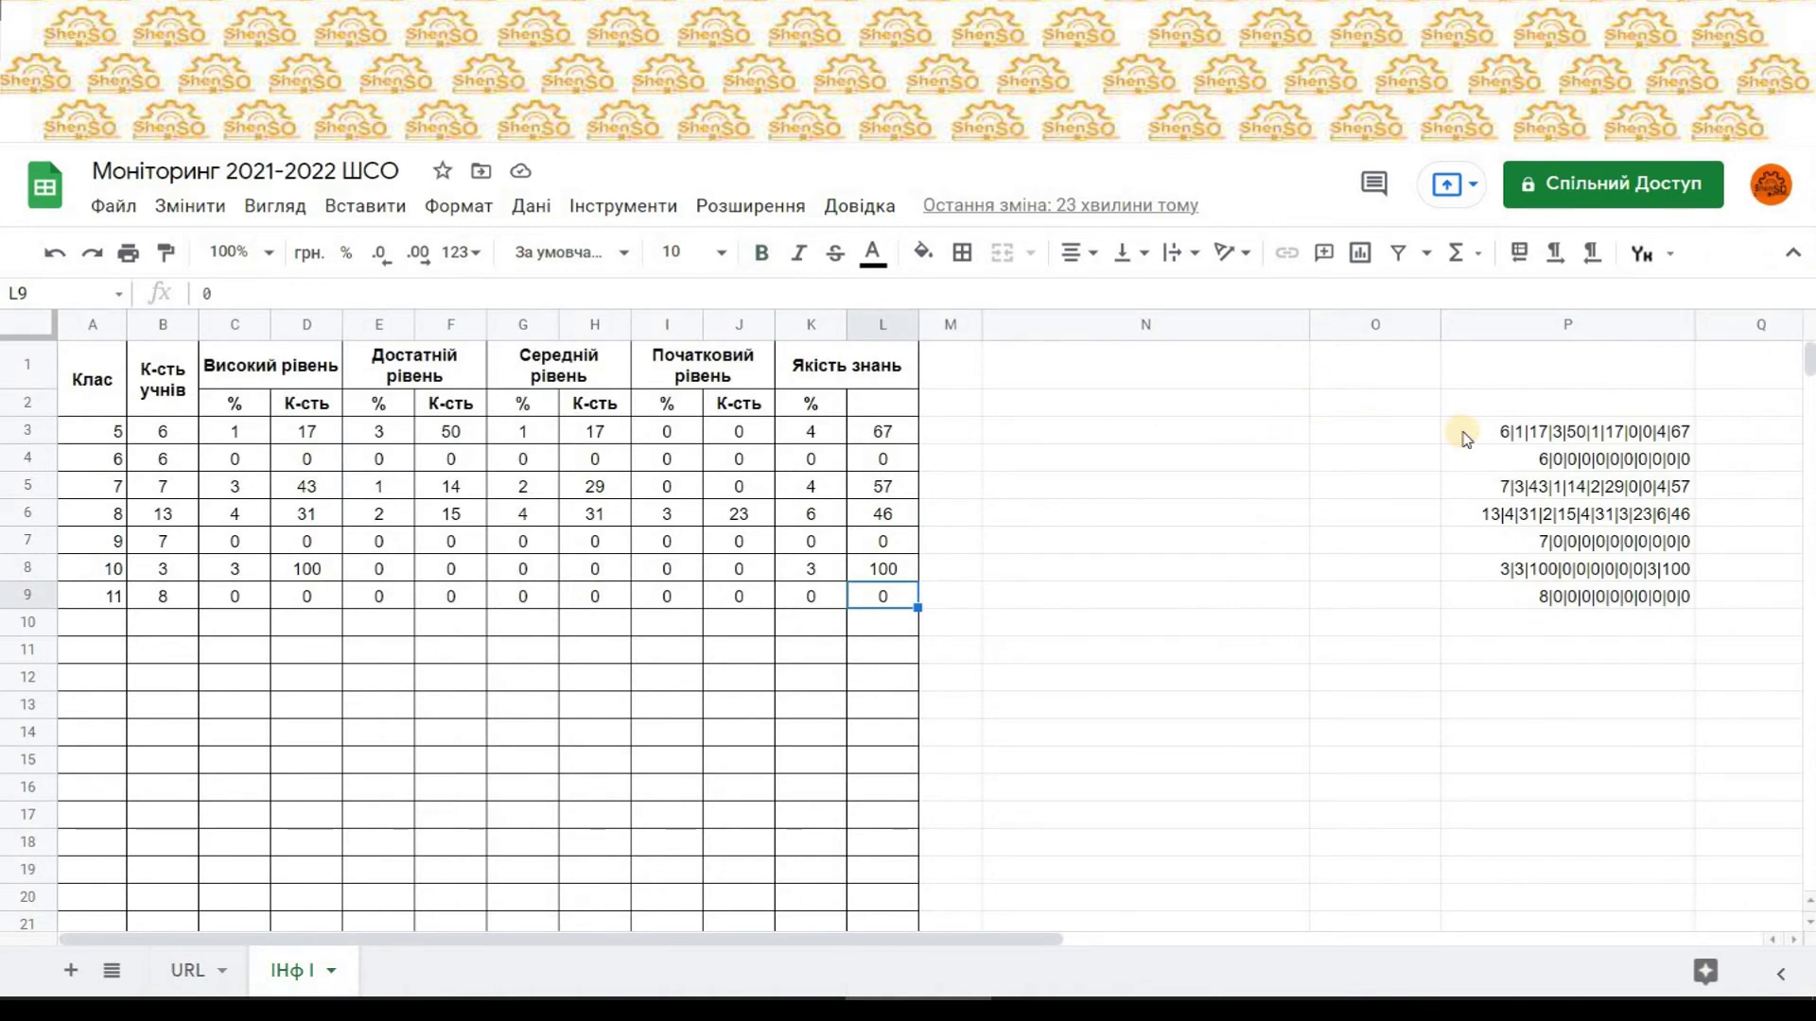
click(1464, 437)
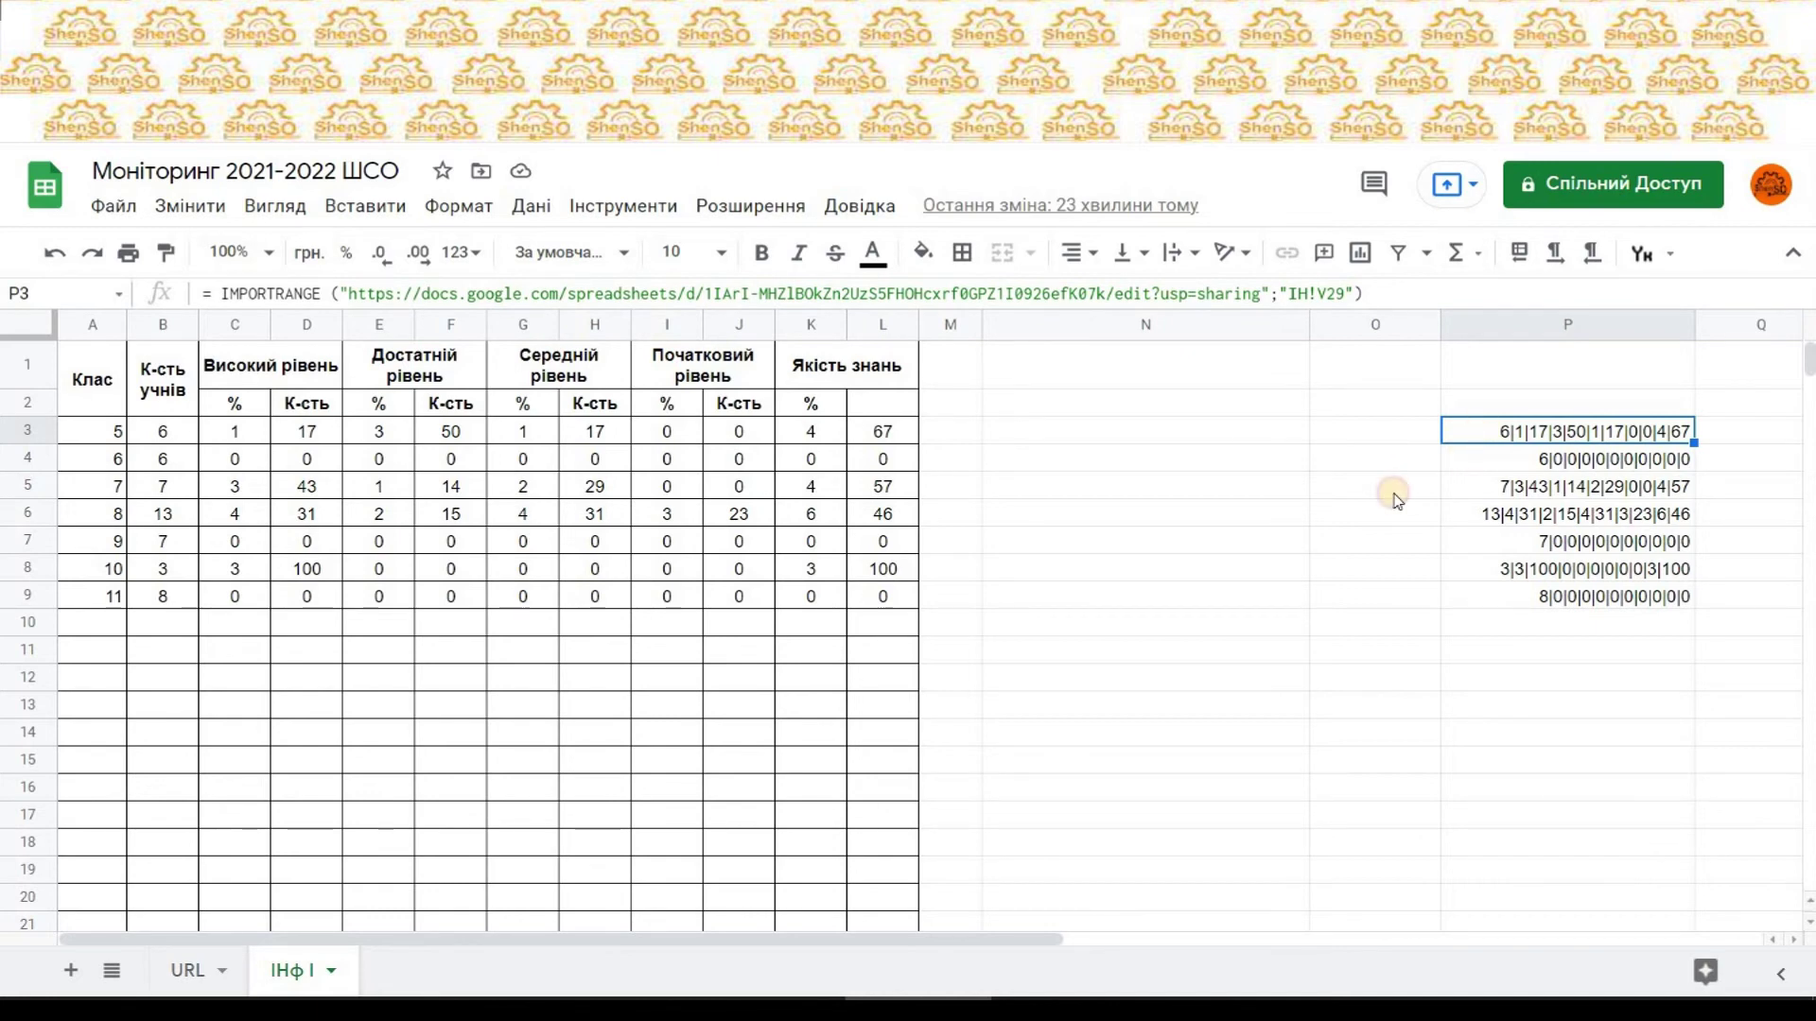
key(alt+Tab)
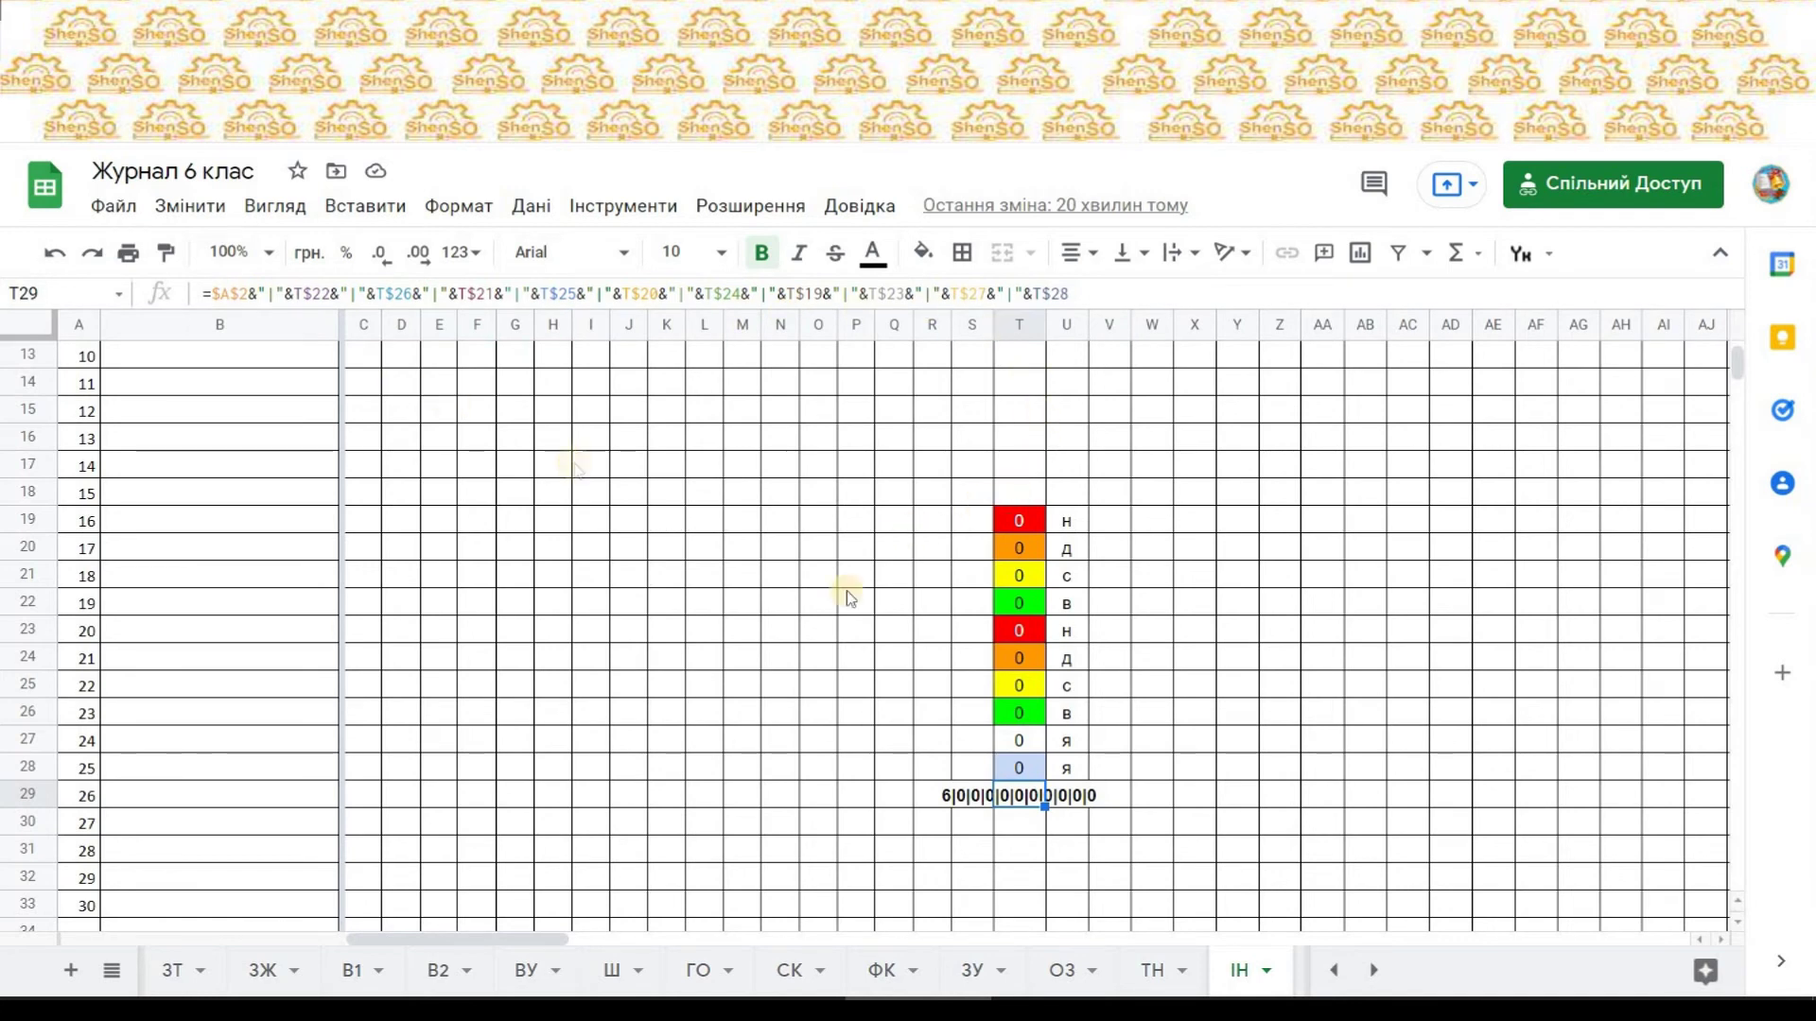
click(261, 293)
scroll(605, 628, up, 3)
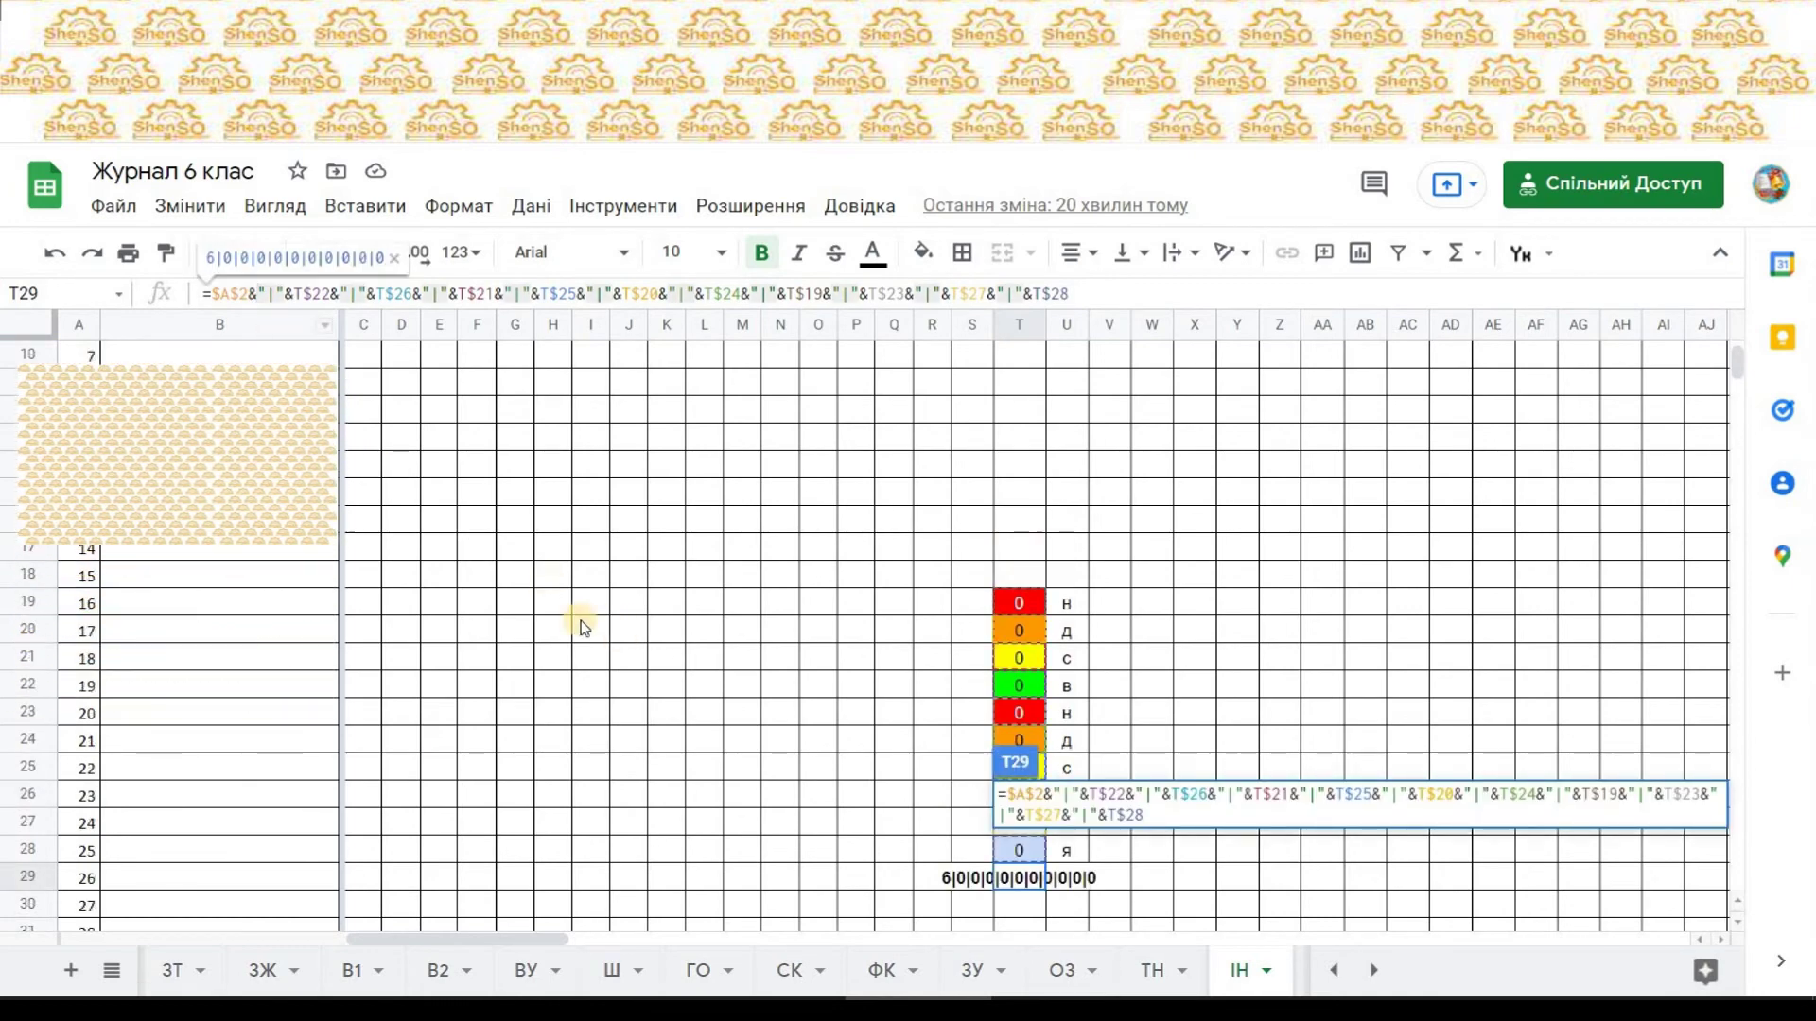
scroll(582, 627, up, 3)
scroll(88, 376, up, 2)
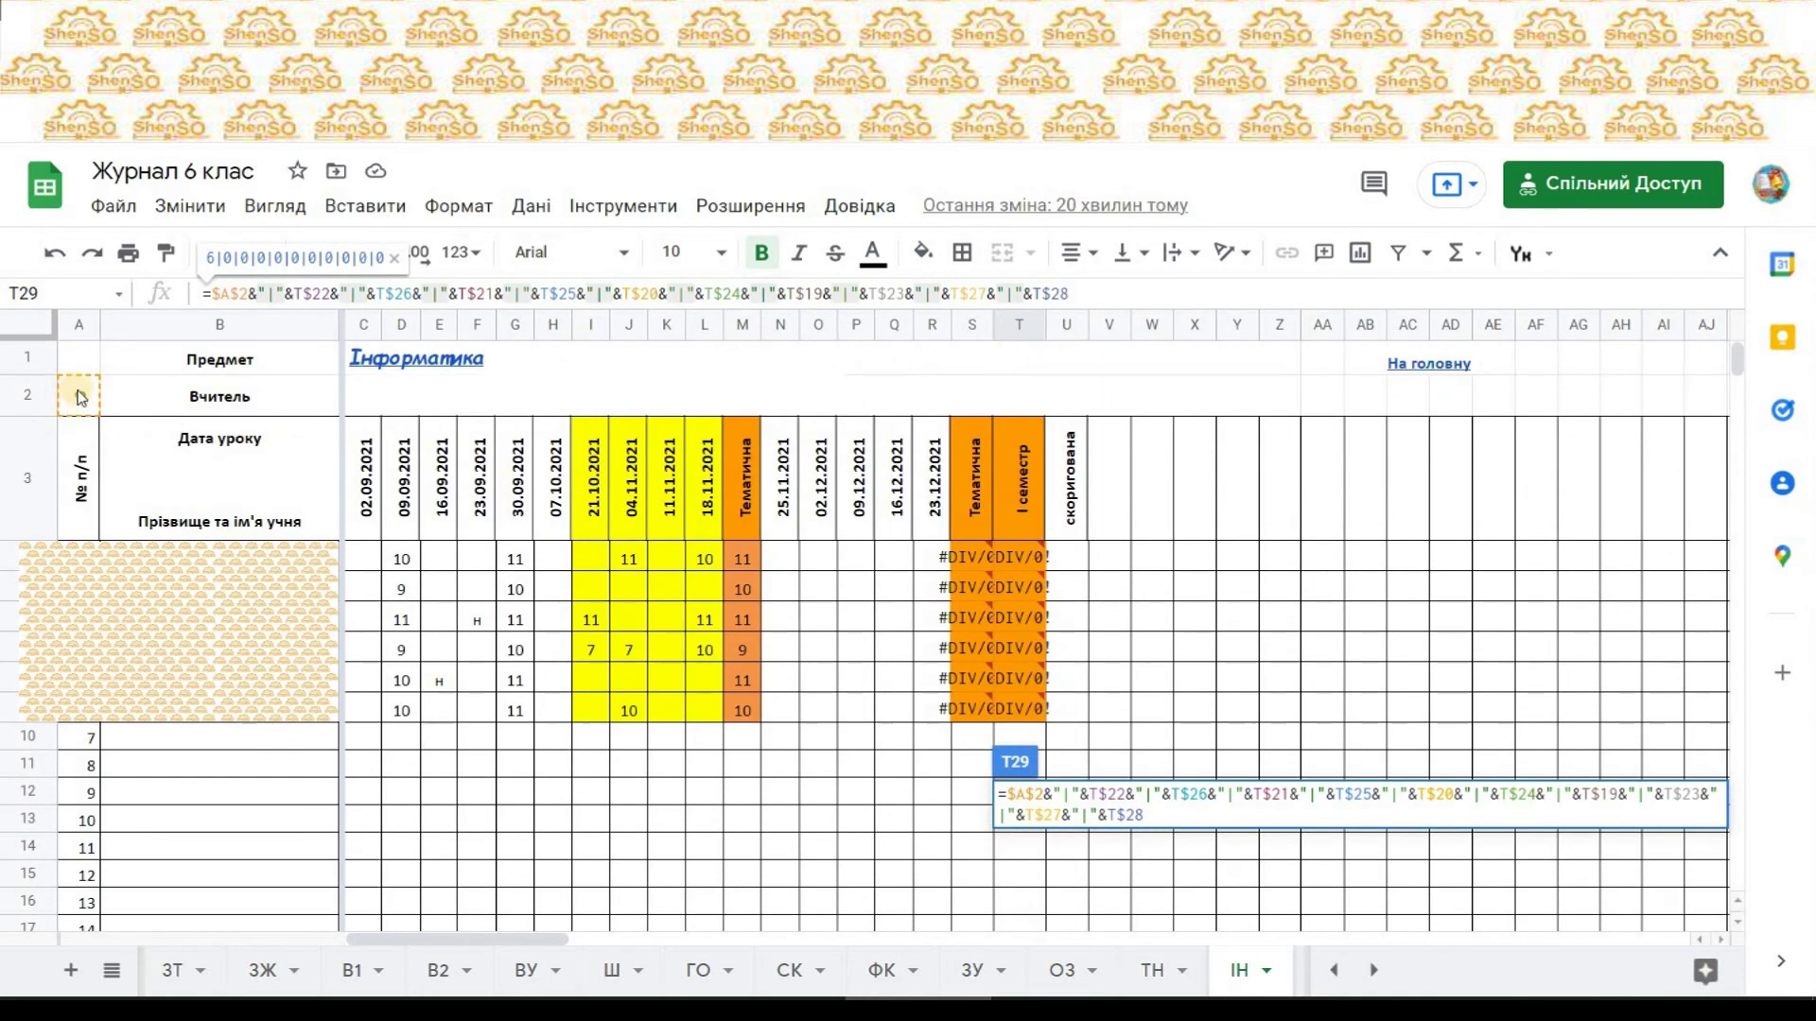
drag(258, 294, 287, 295)
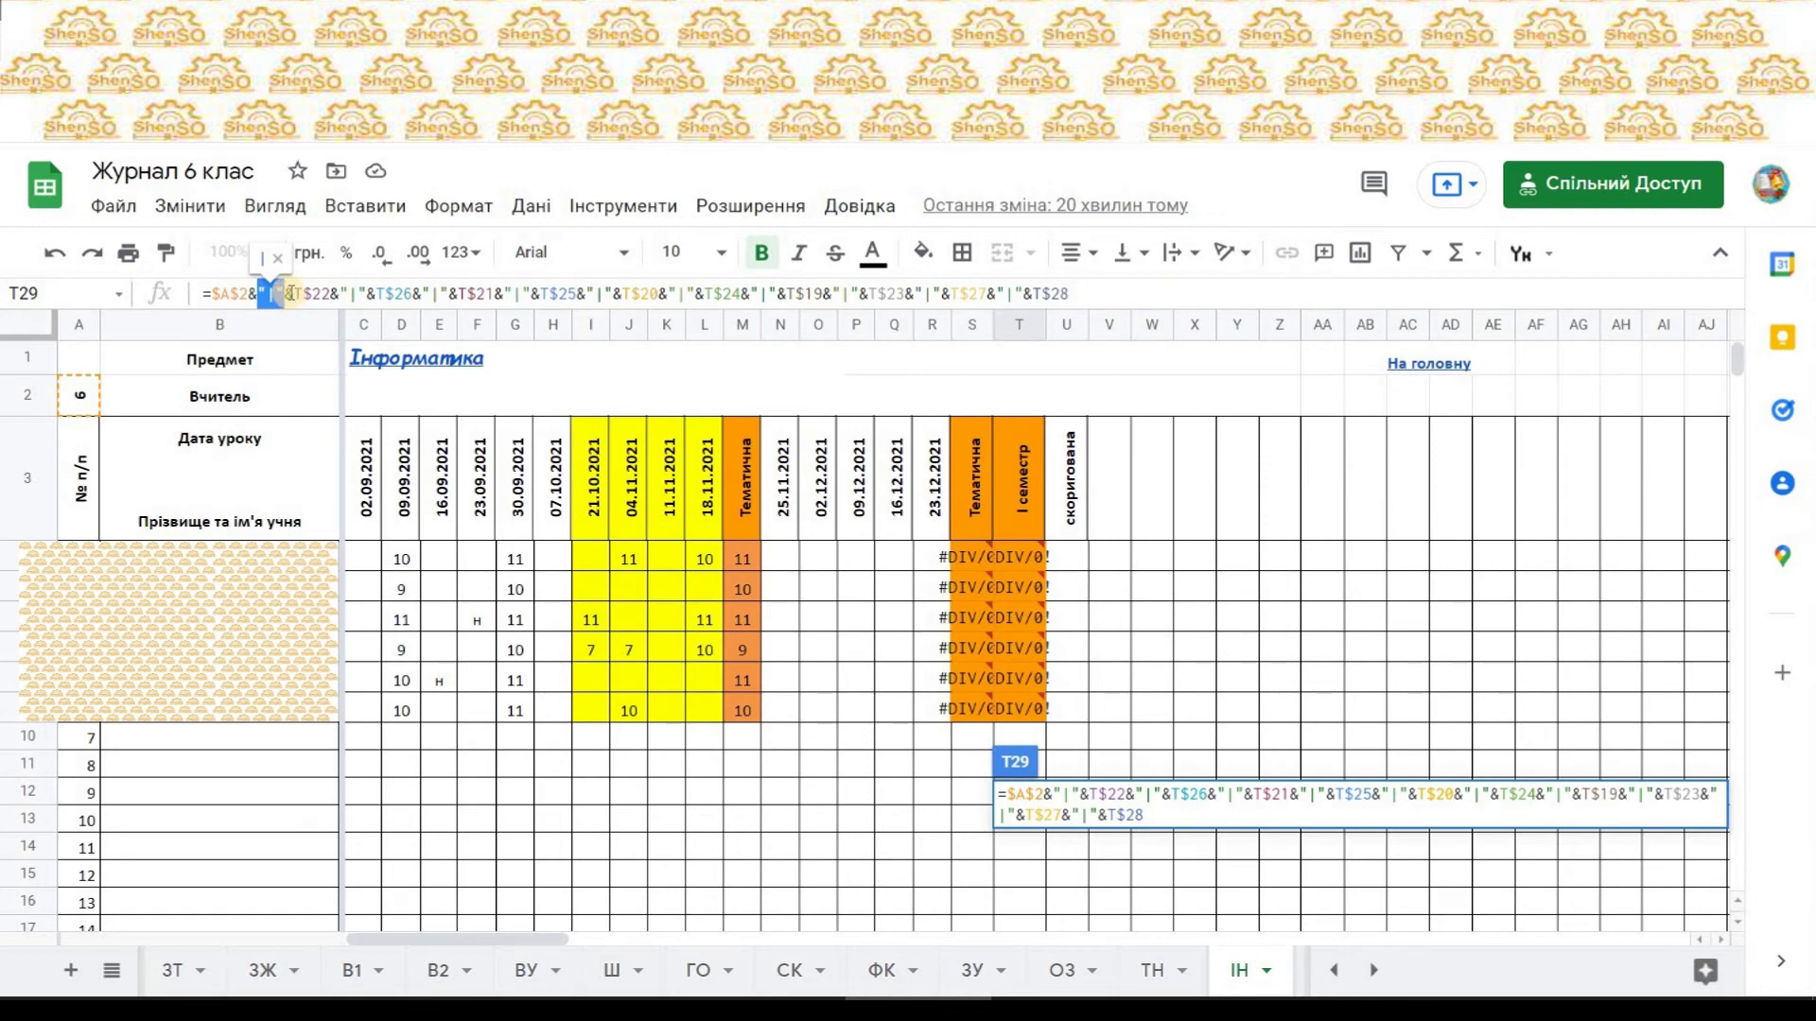
drag(295, 295, 329, 294)
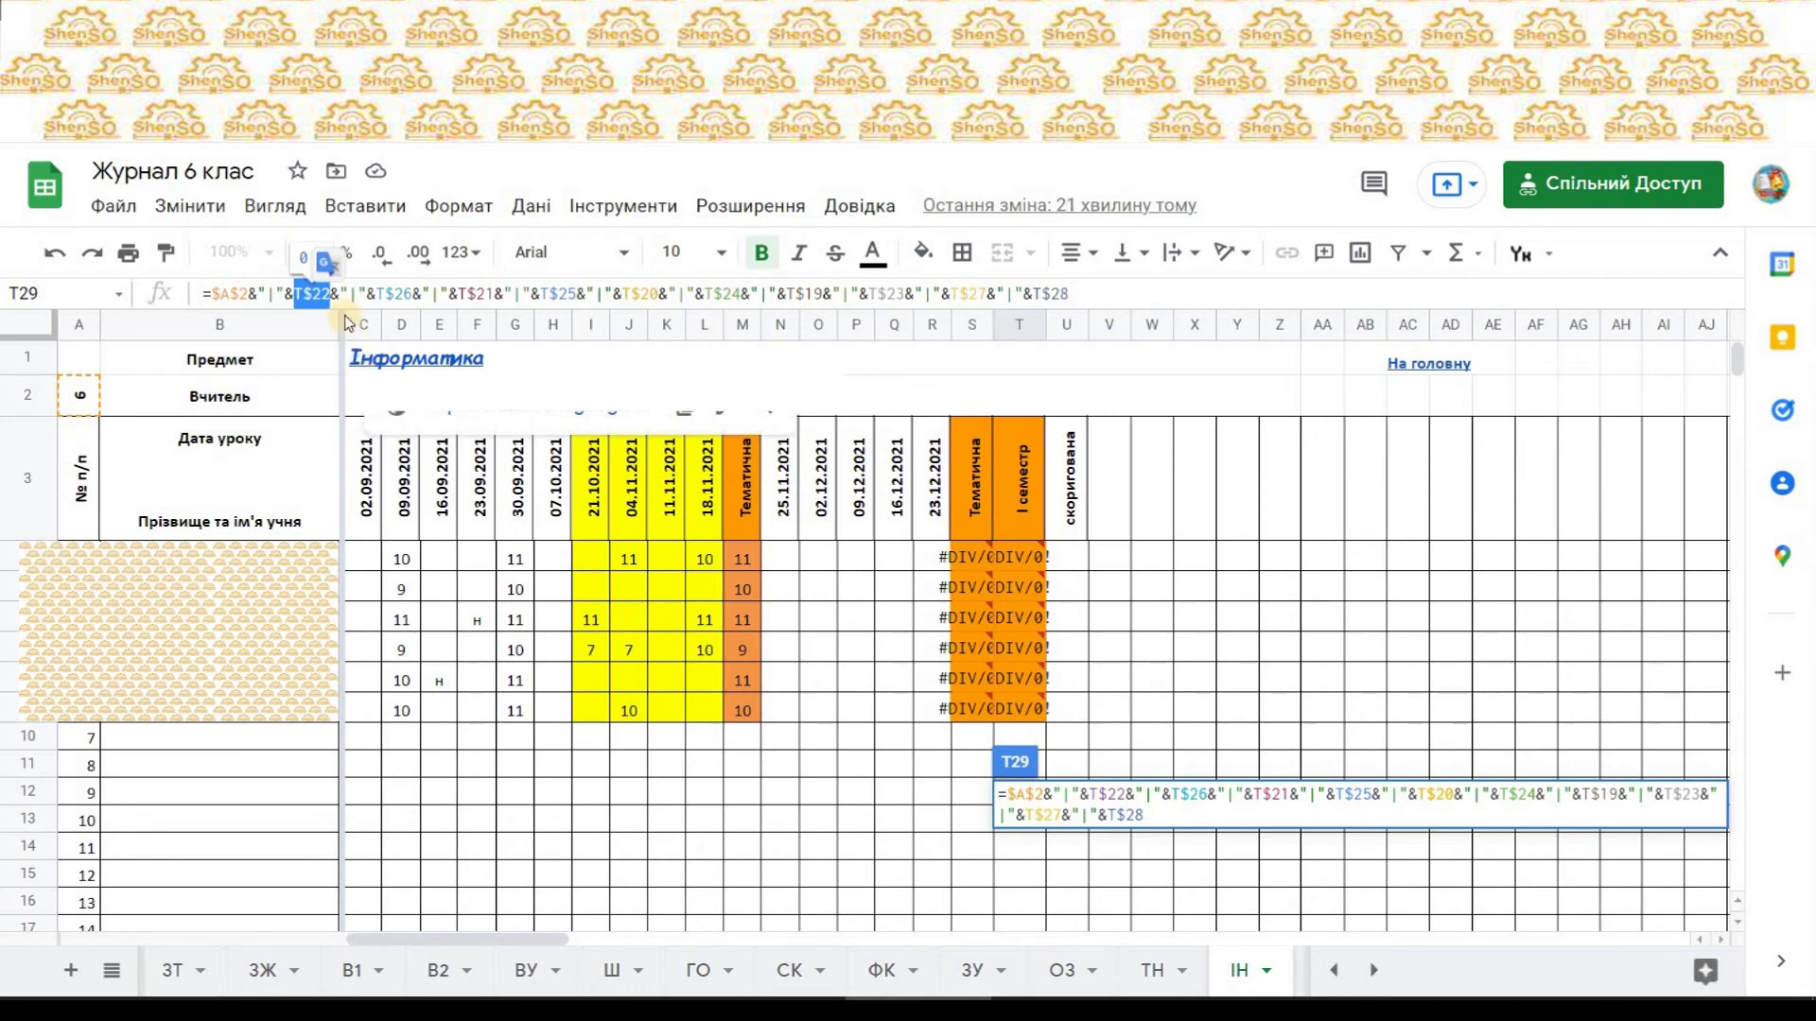
drag(341, 294, 365, 294)
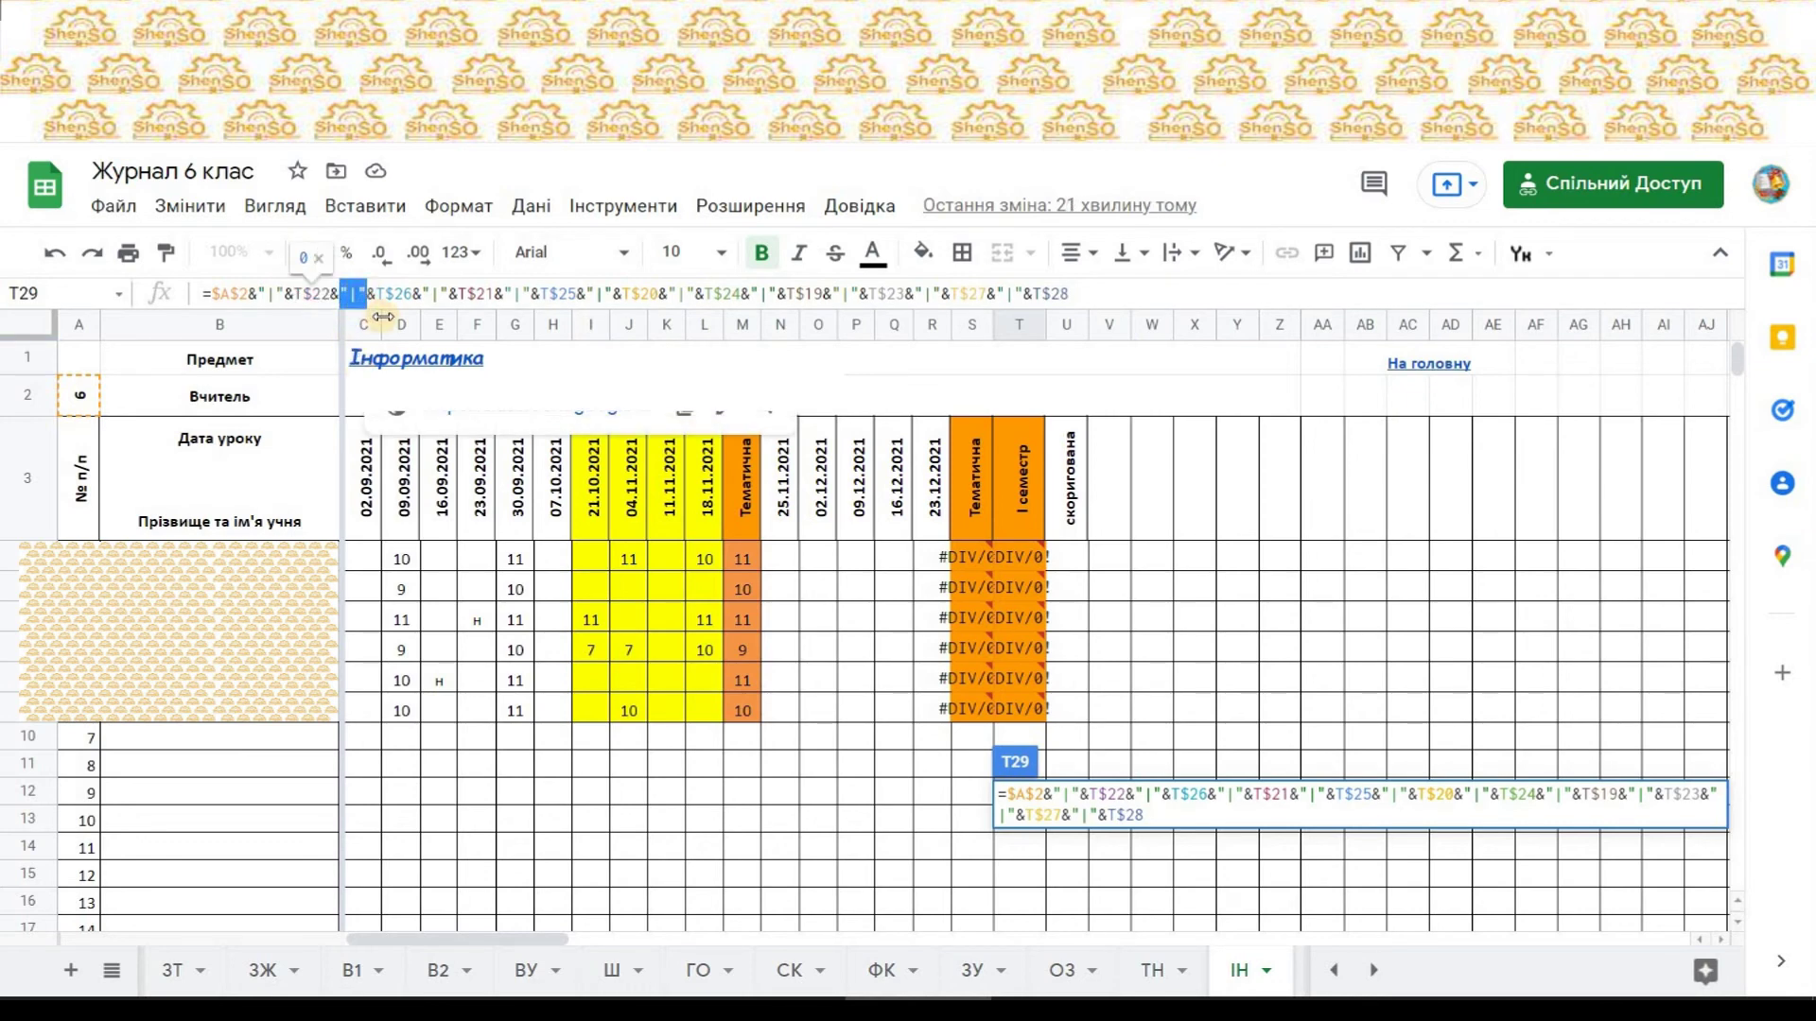
click(373, 294)
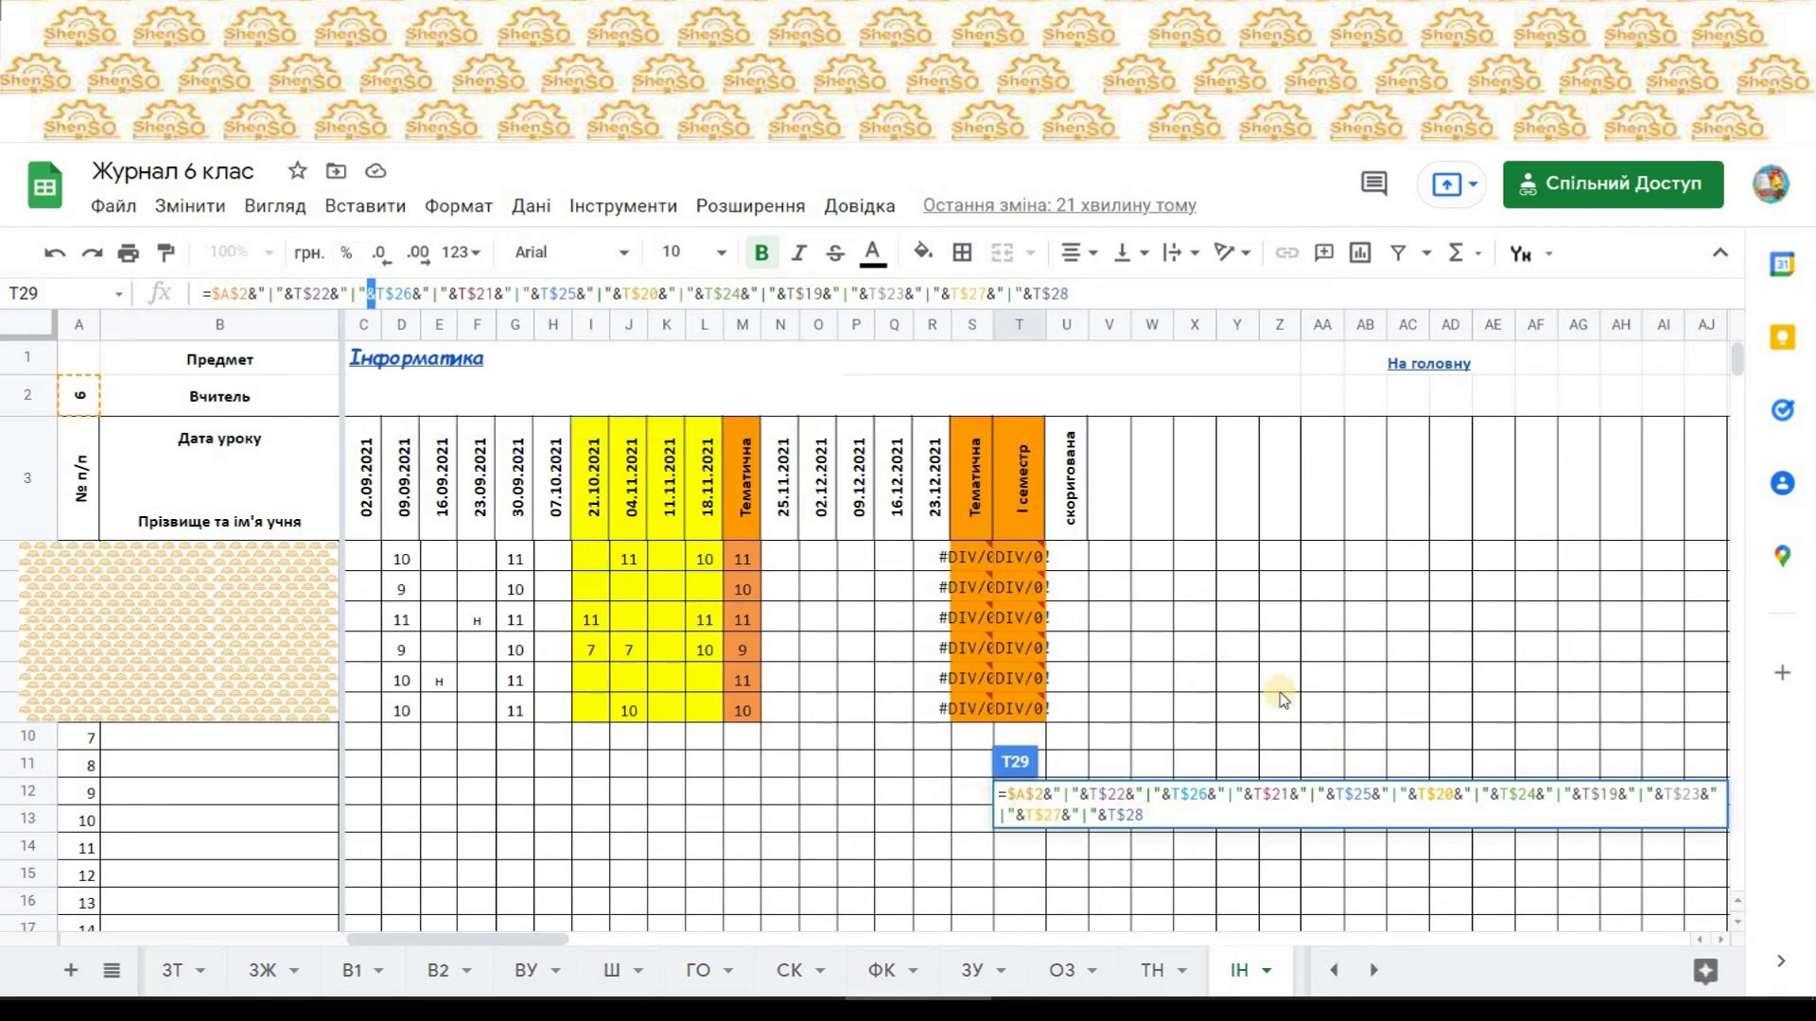
key(Return)
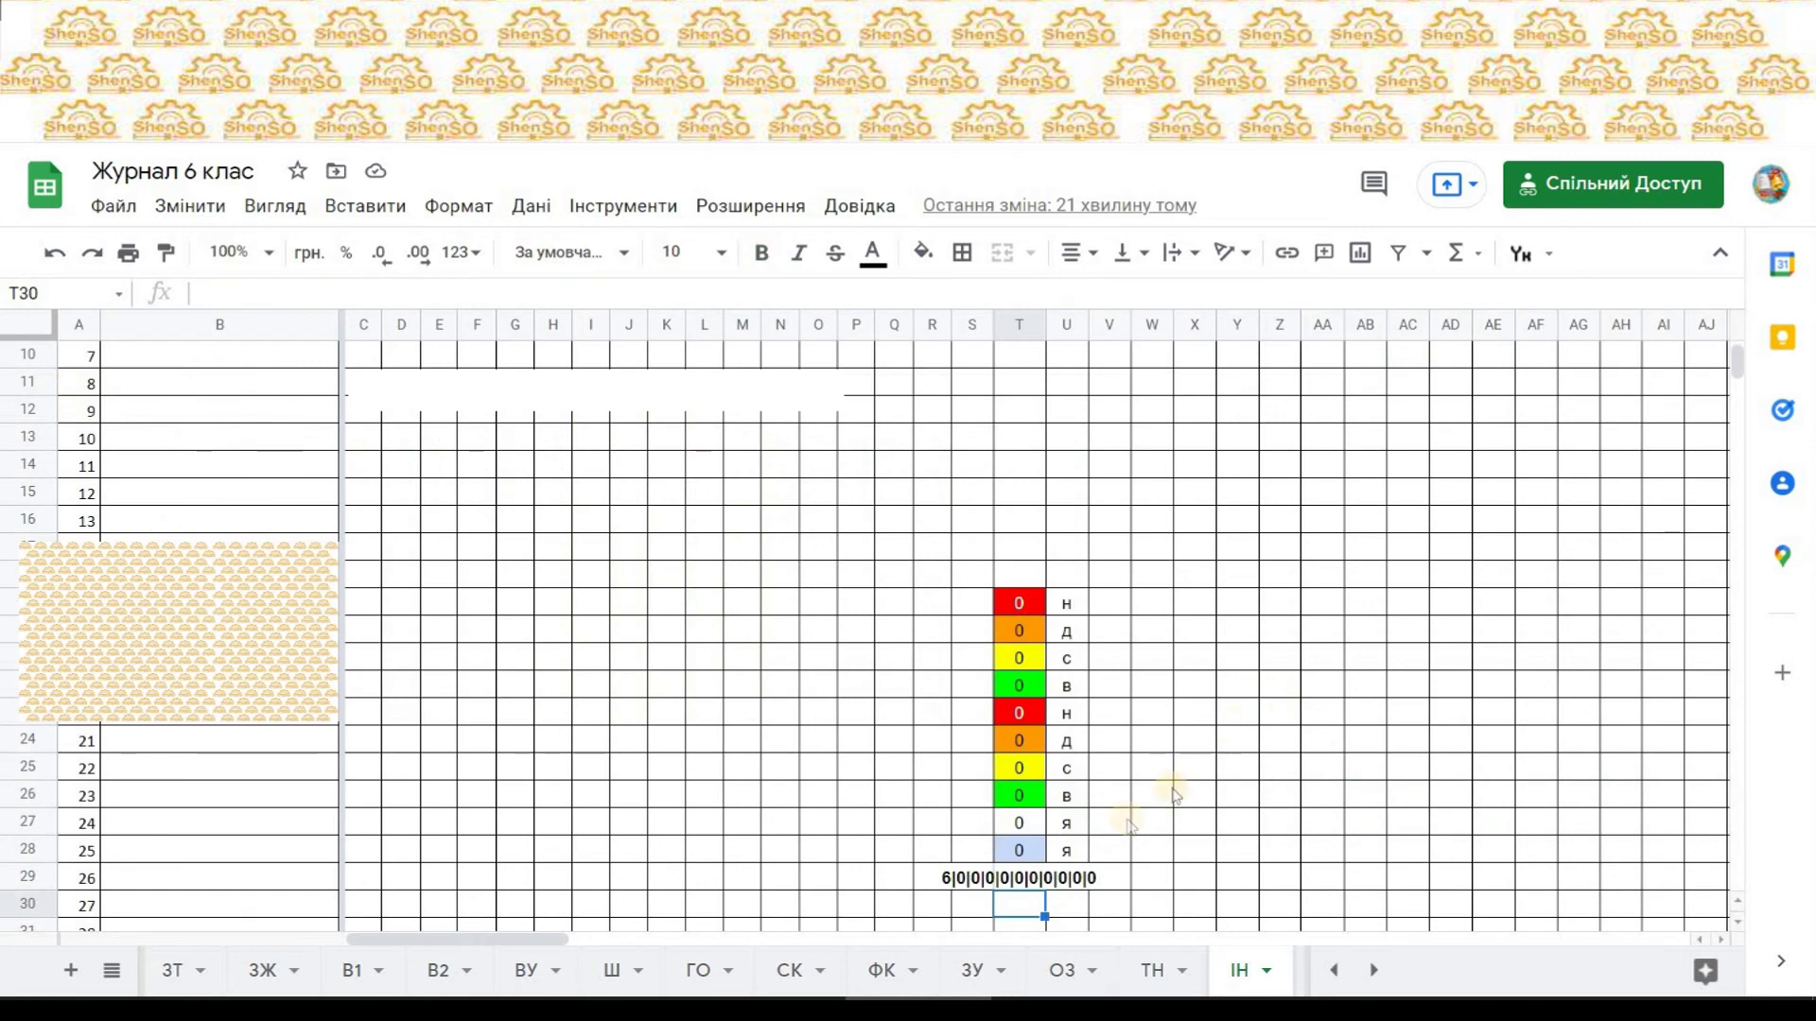
click(1029, 879)
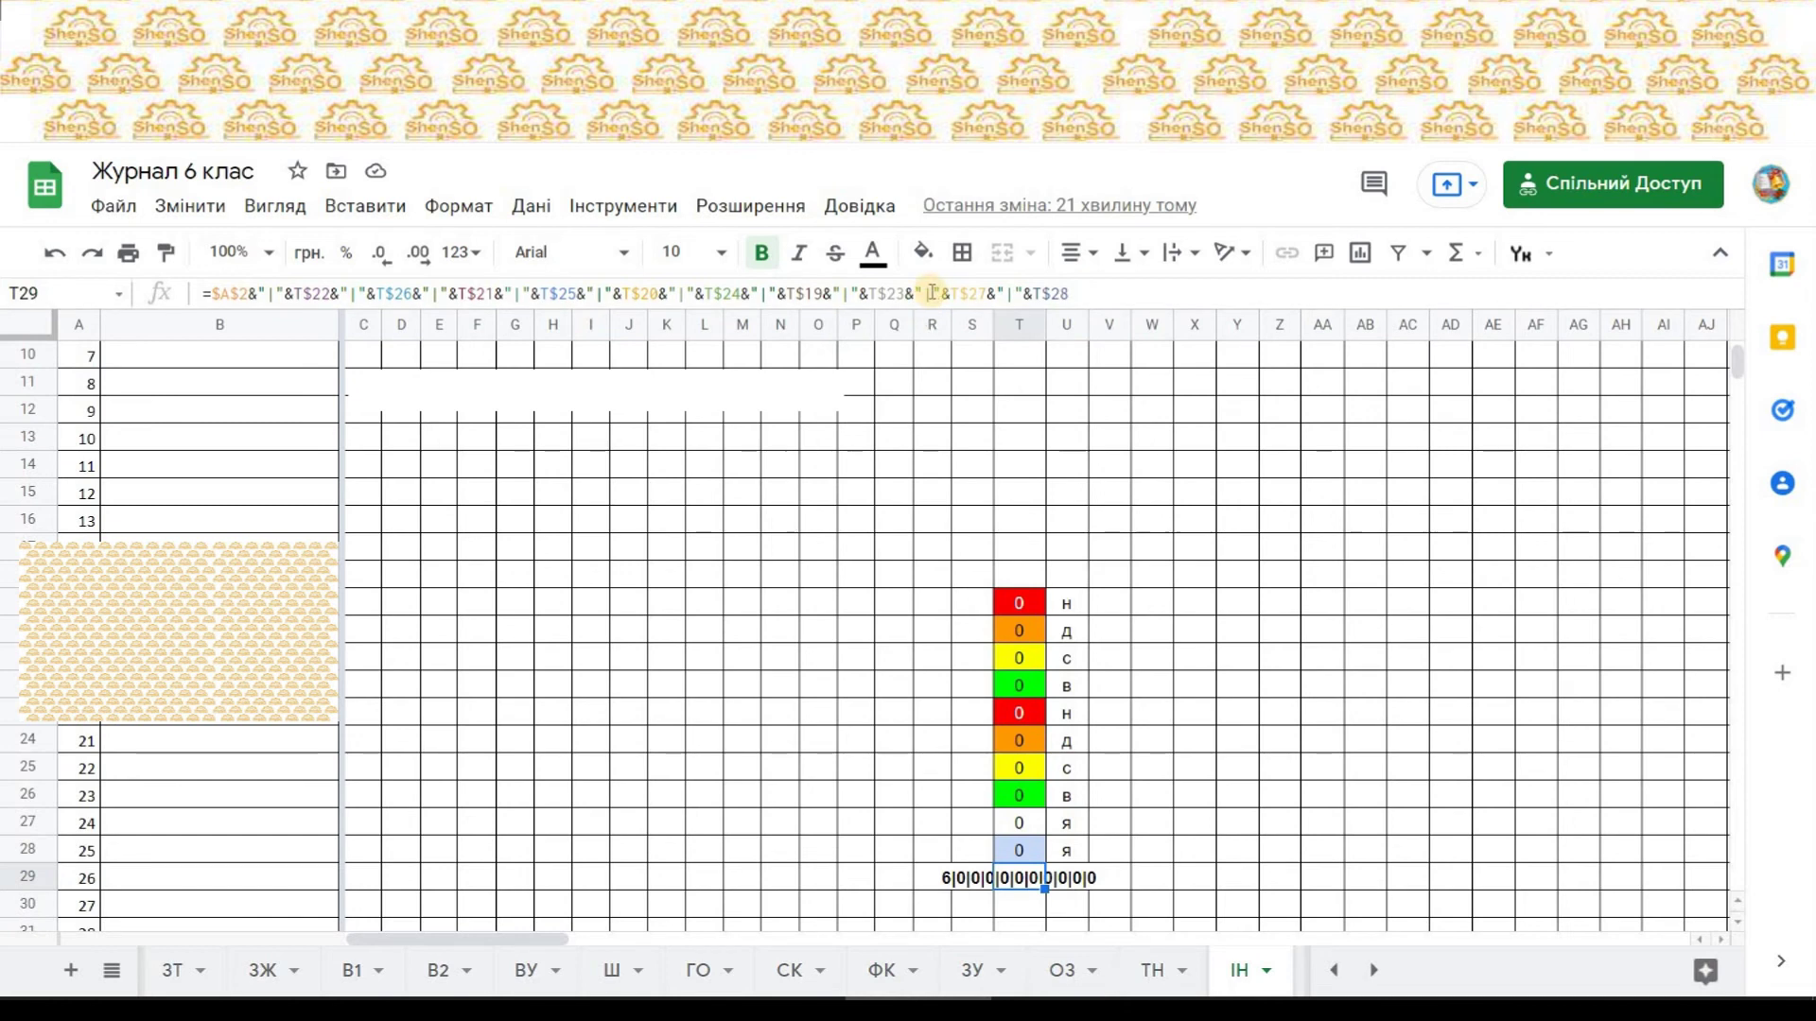
click(1194, 877)
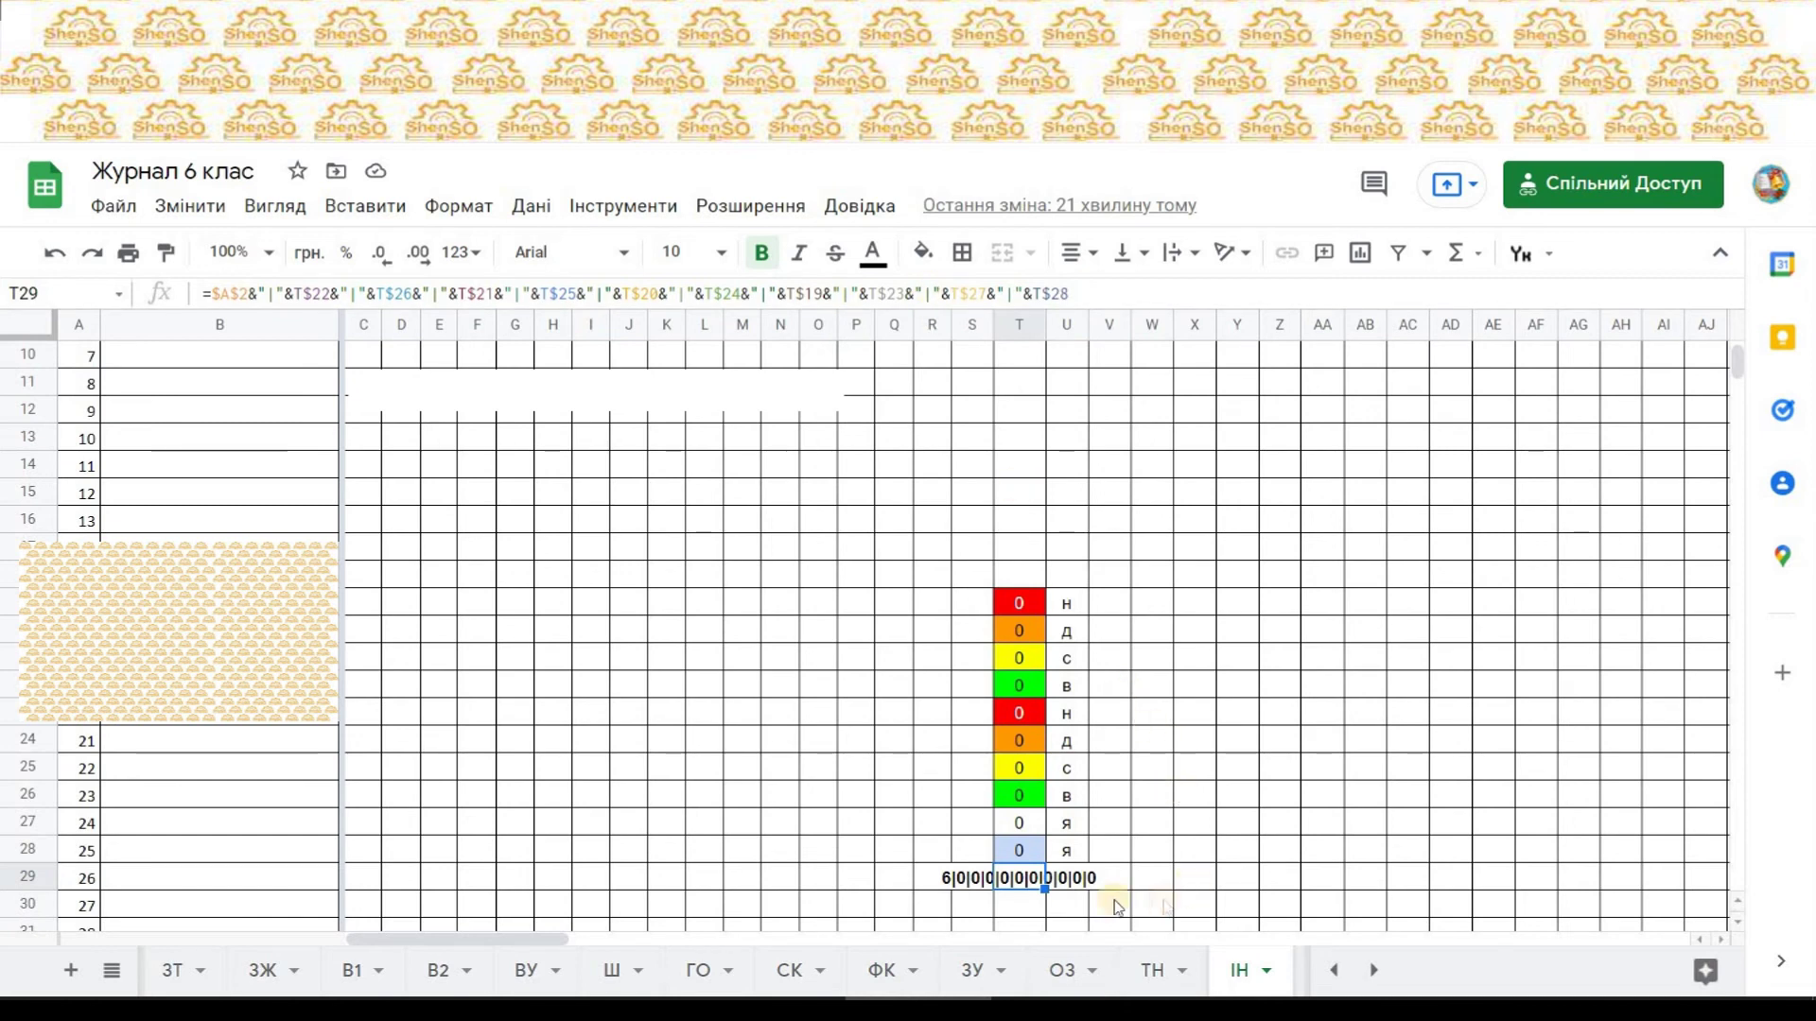
click(1016, 878)
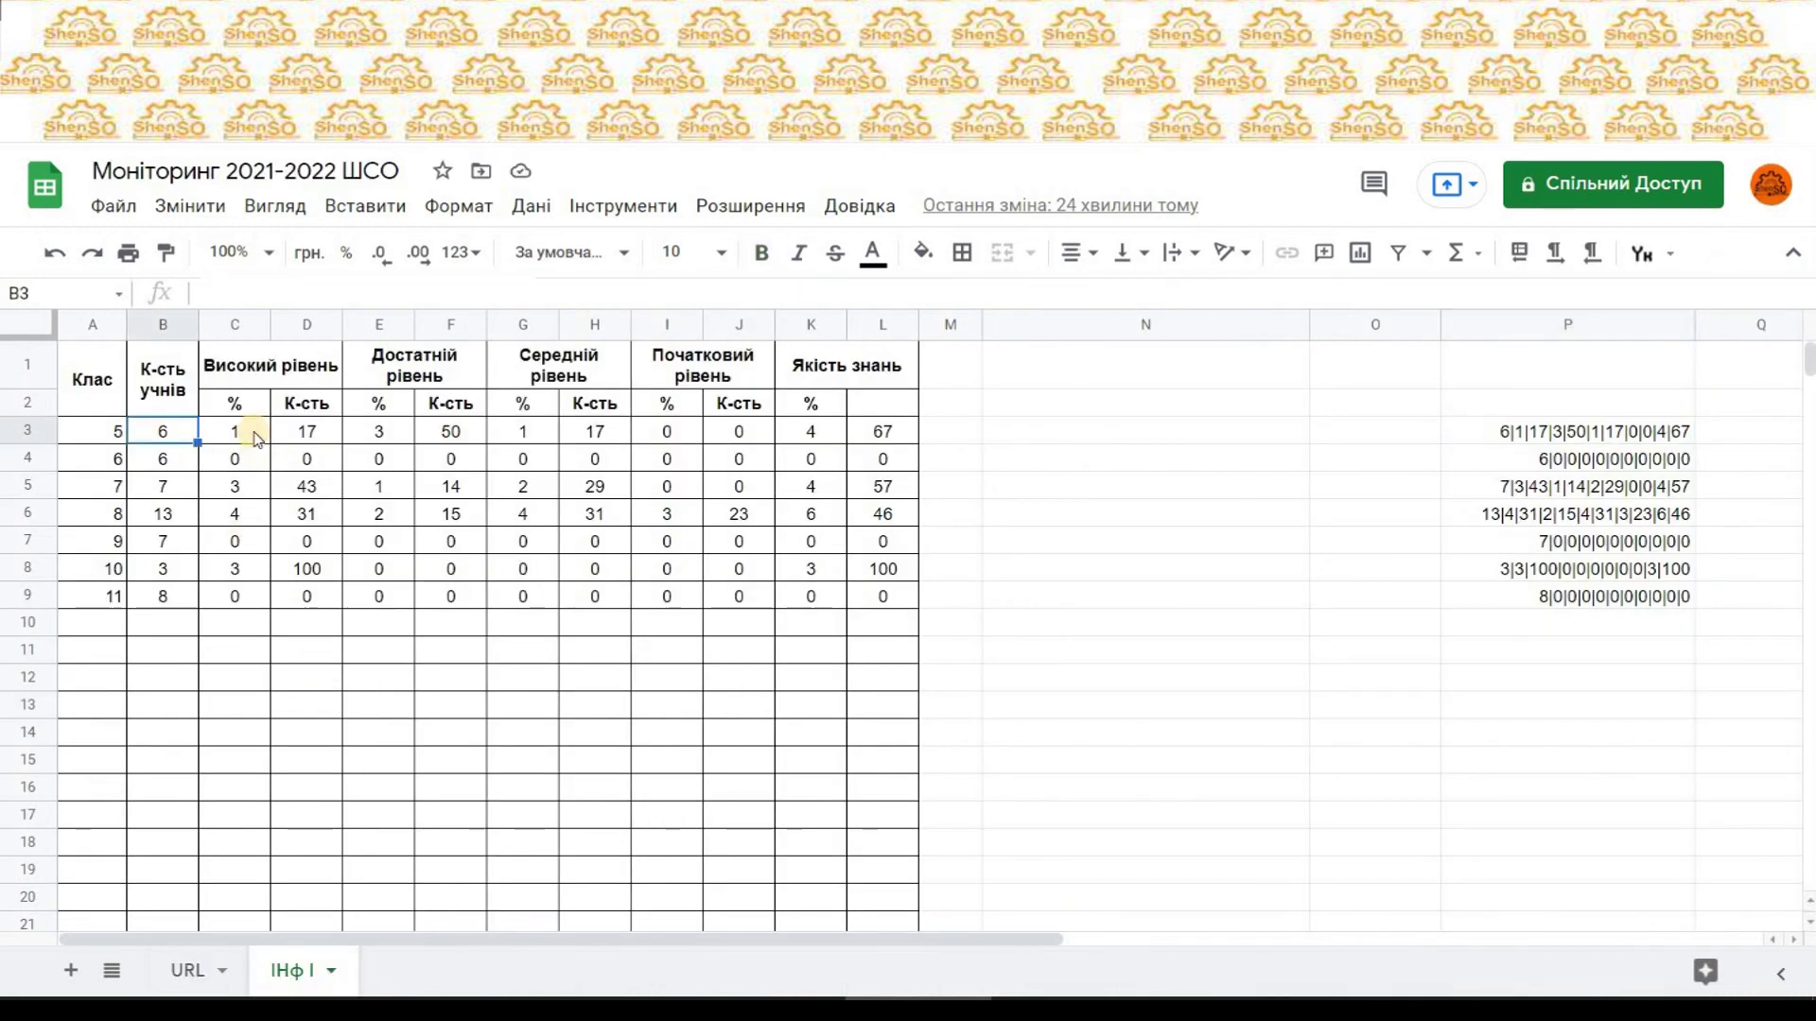
Check class 5's row 3 figures, then copy P3's whole IMPORTRANGE formula from the formula bar.
click(254, 433)
click(307, 433)
key(Right)
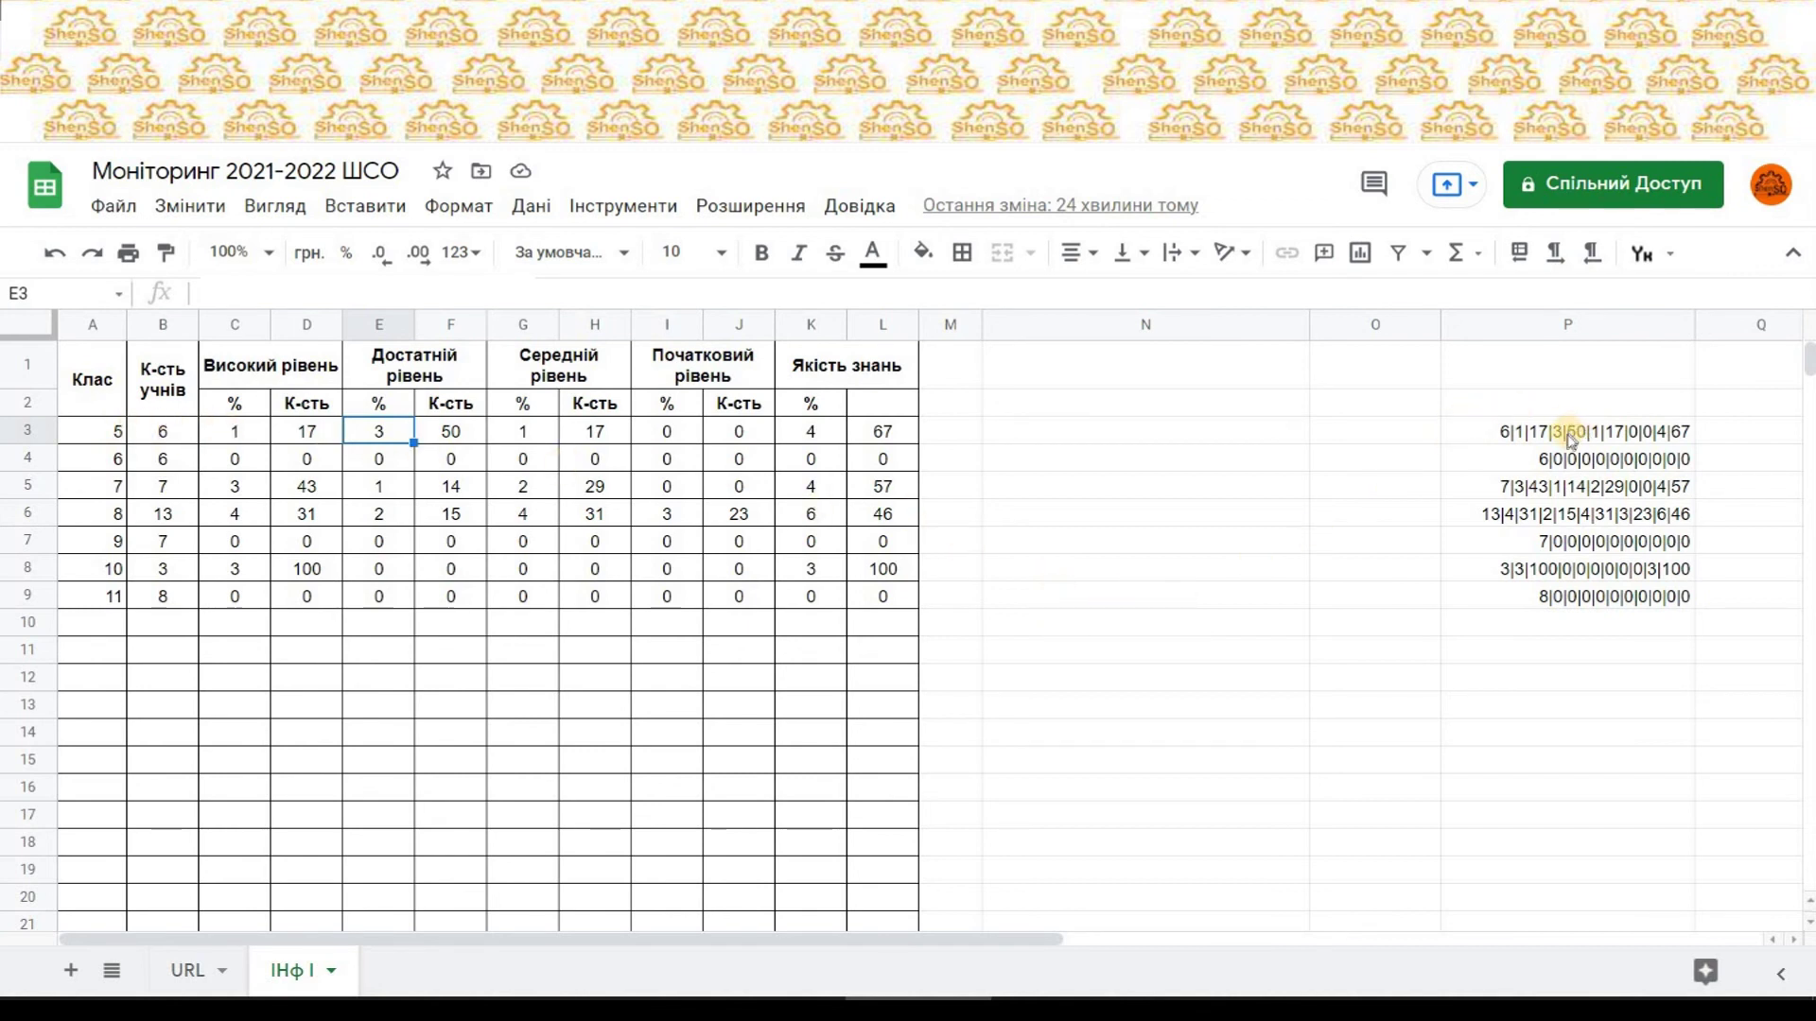
click(1483, 435)
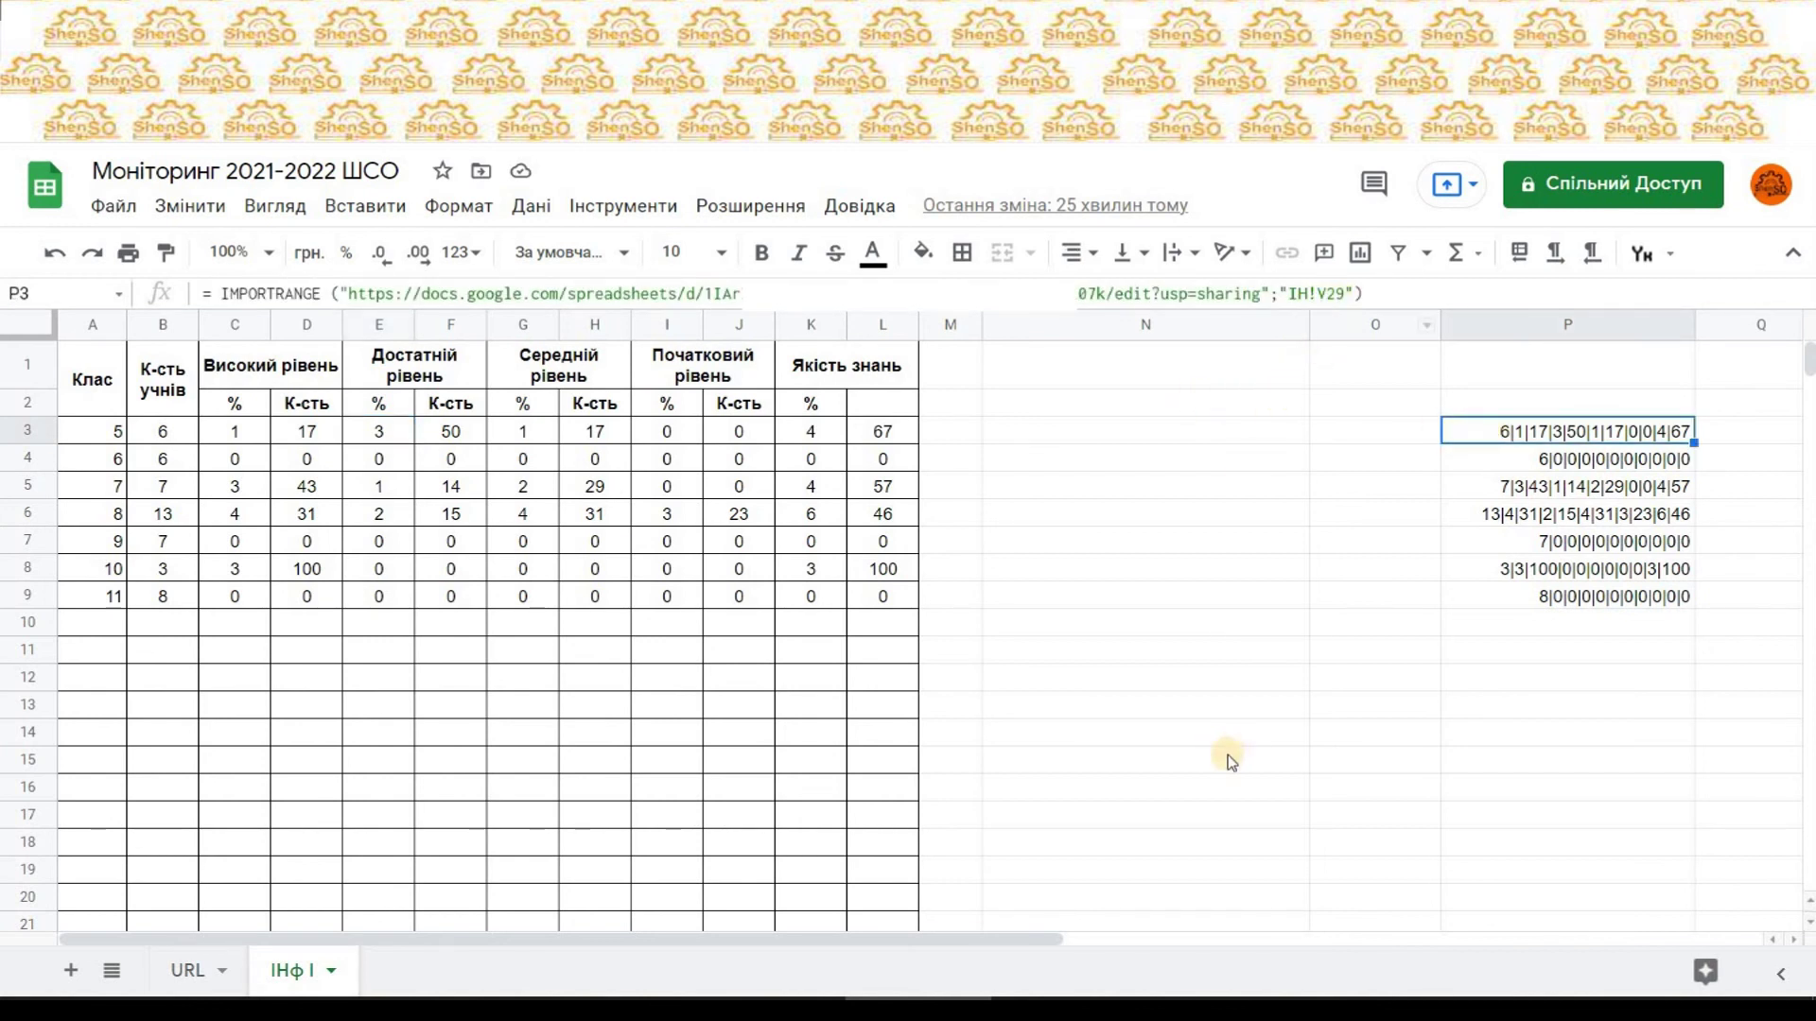
drag(1405, 294, 258, 287)
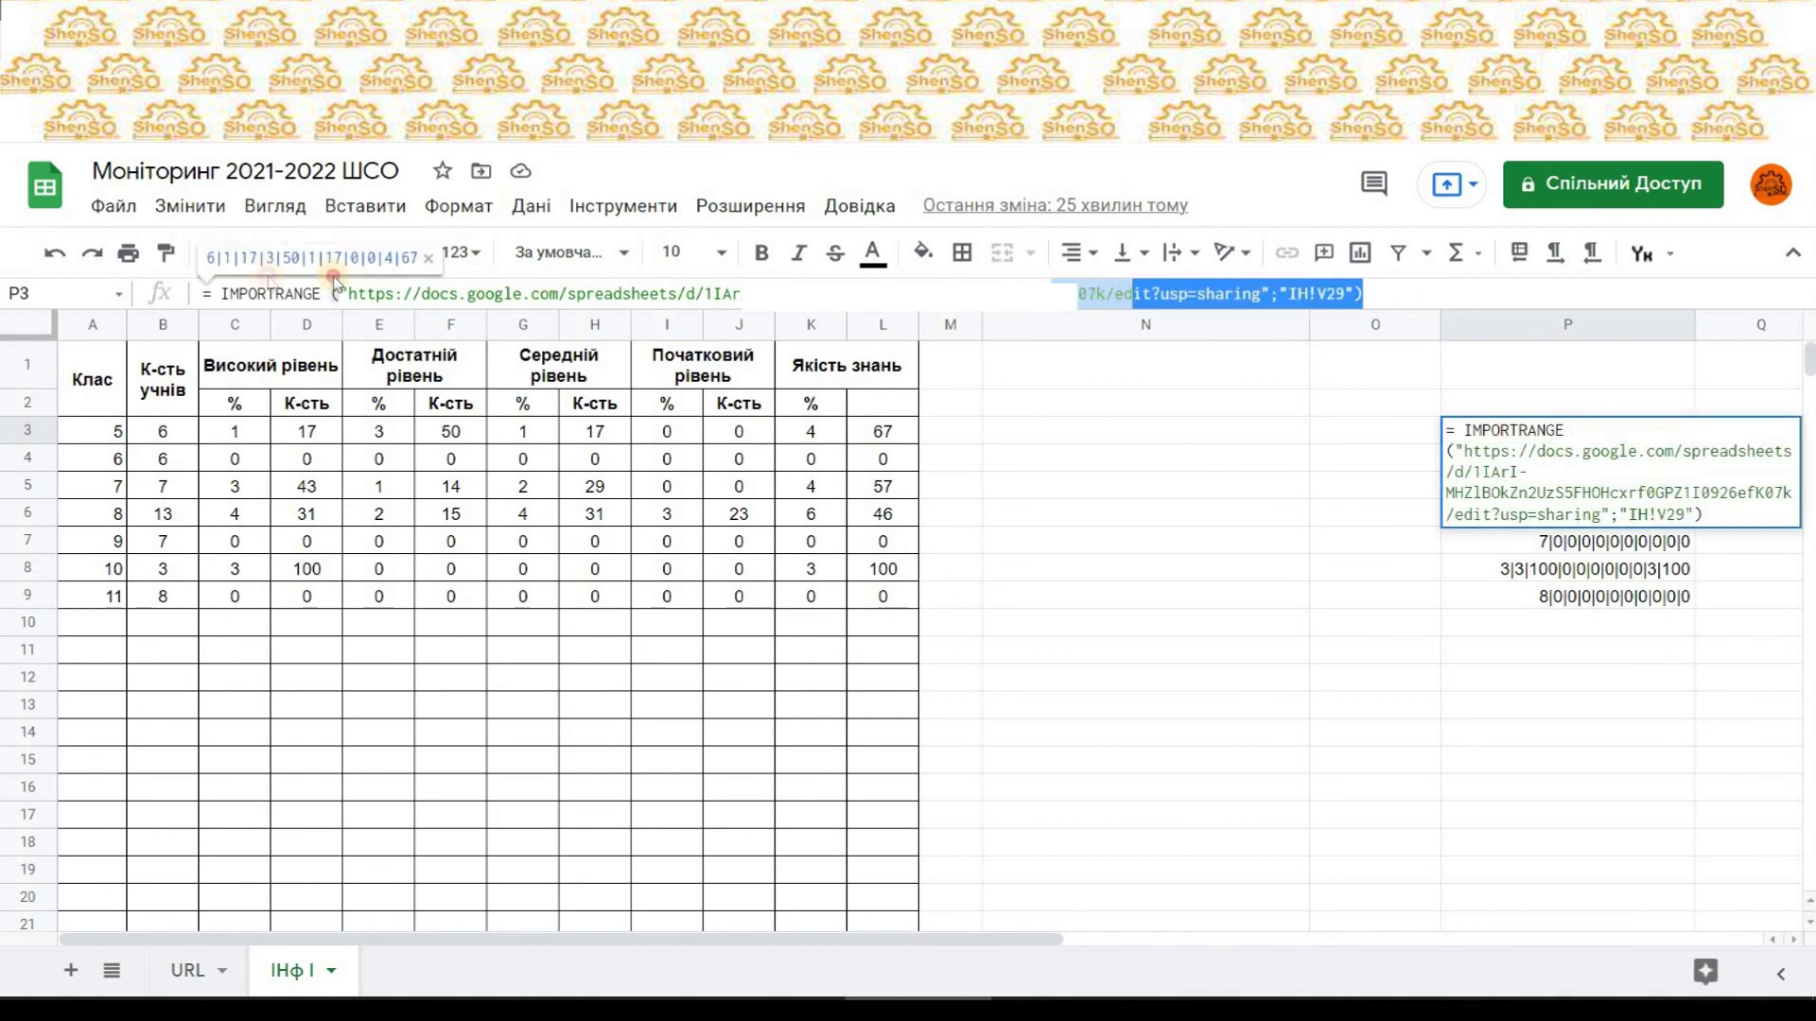
right_click(259, 288)
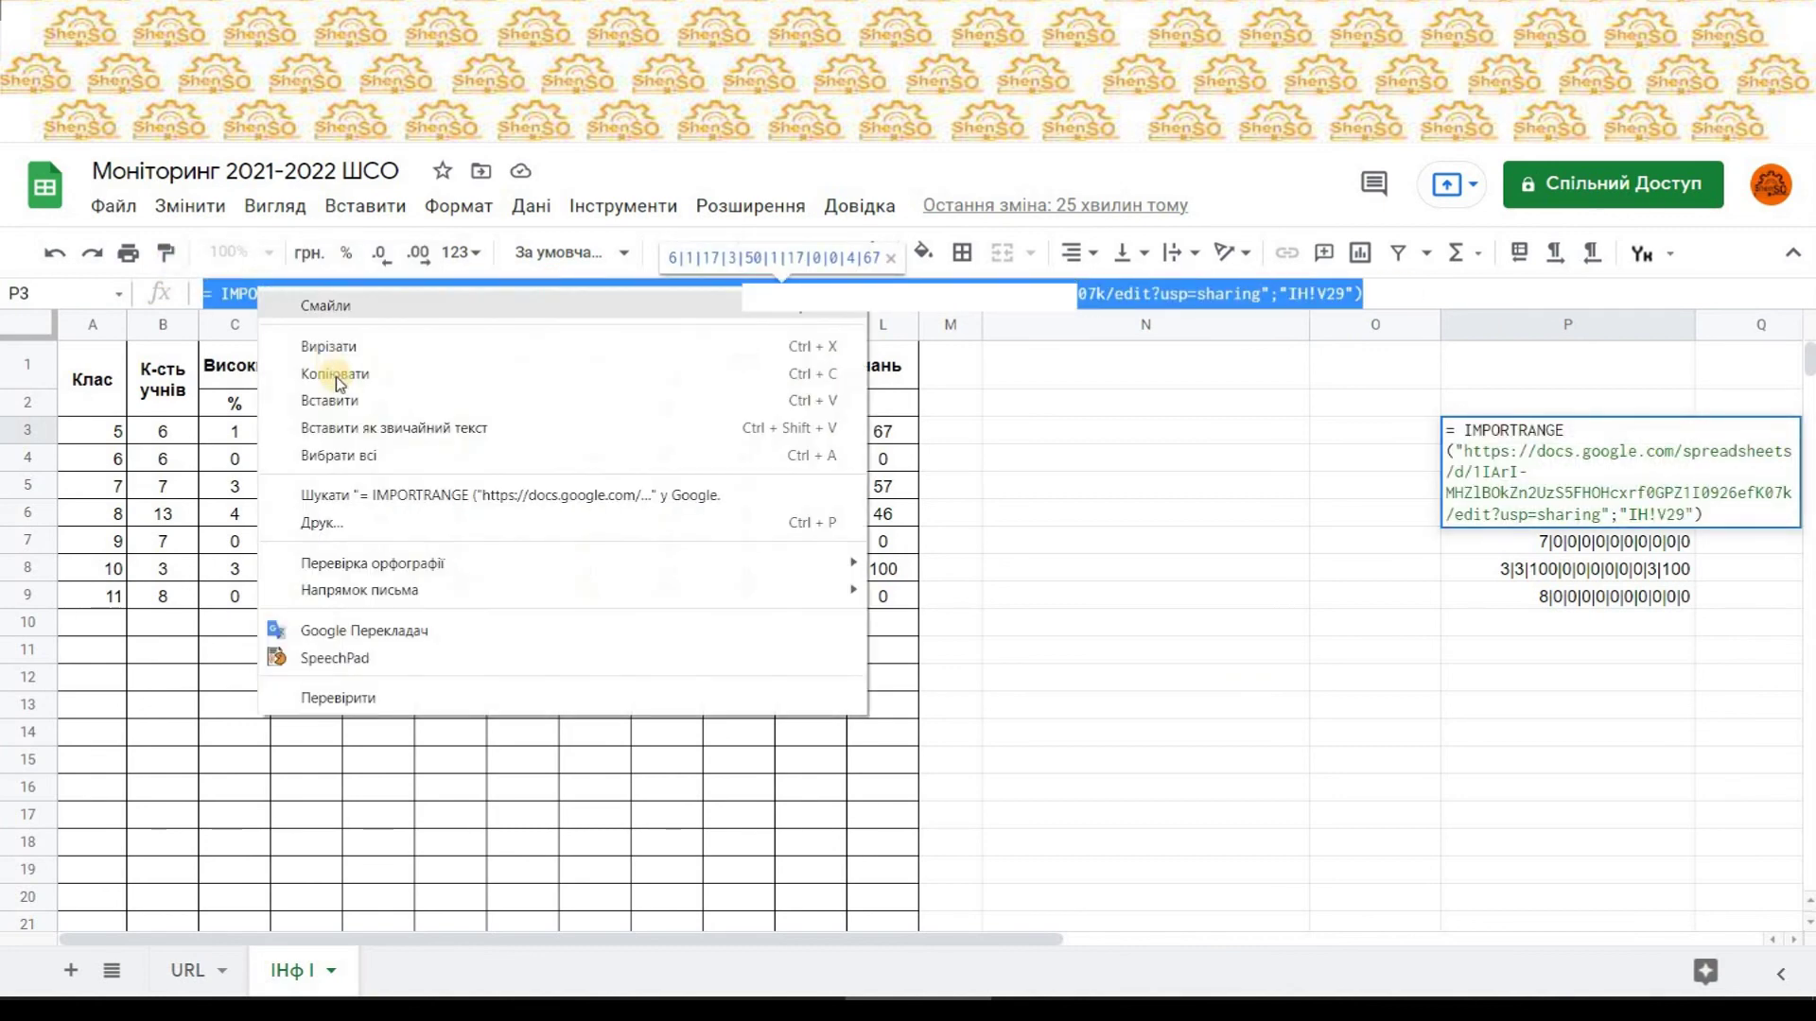
click(400, 403)
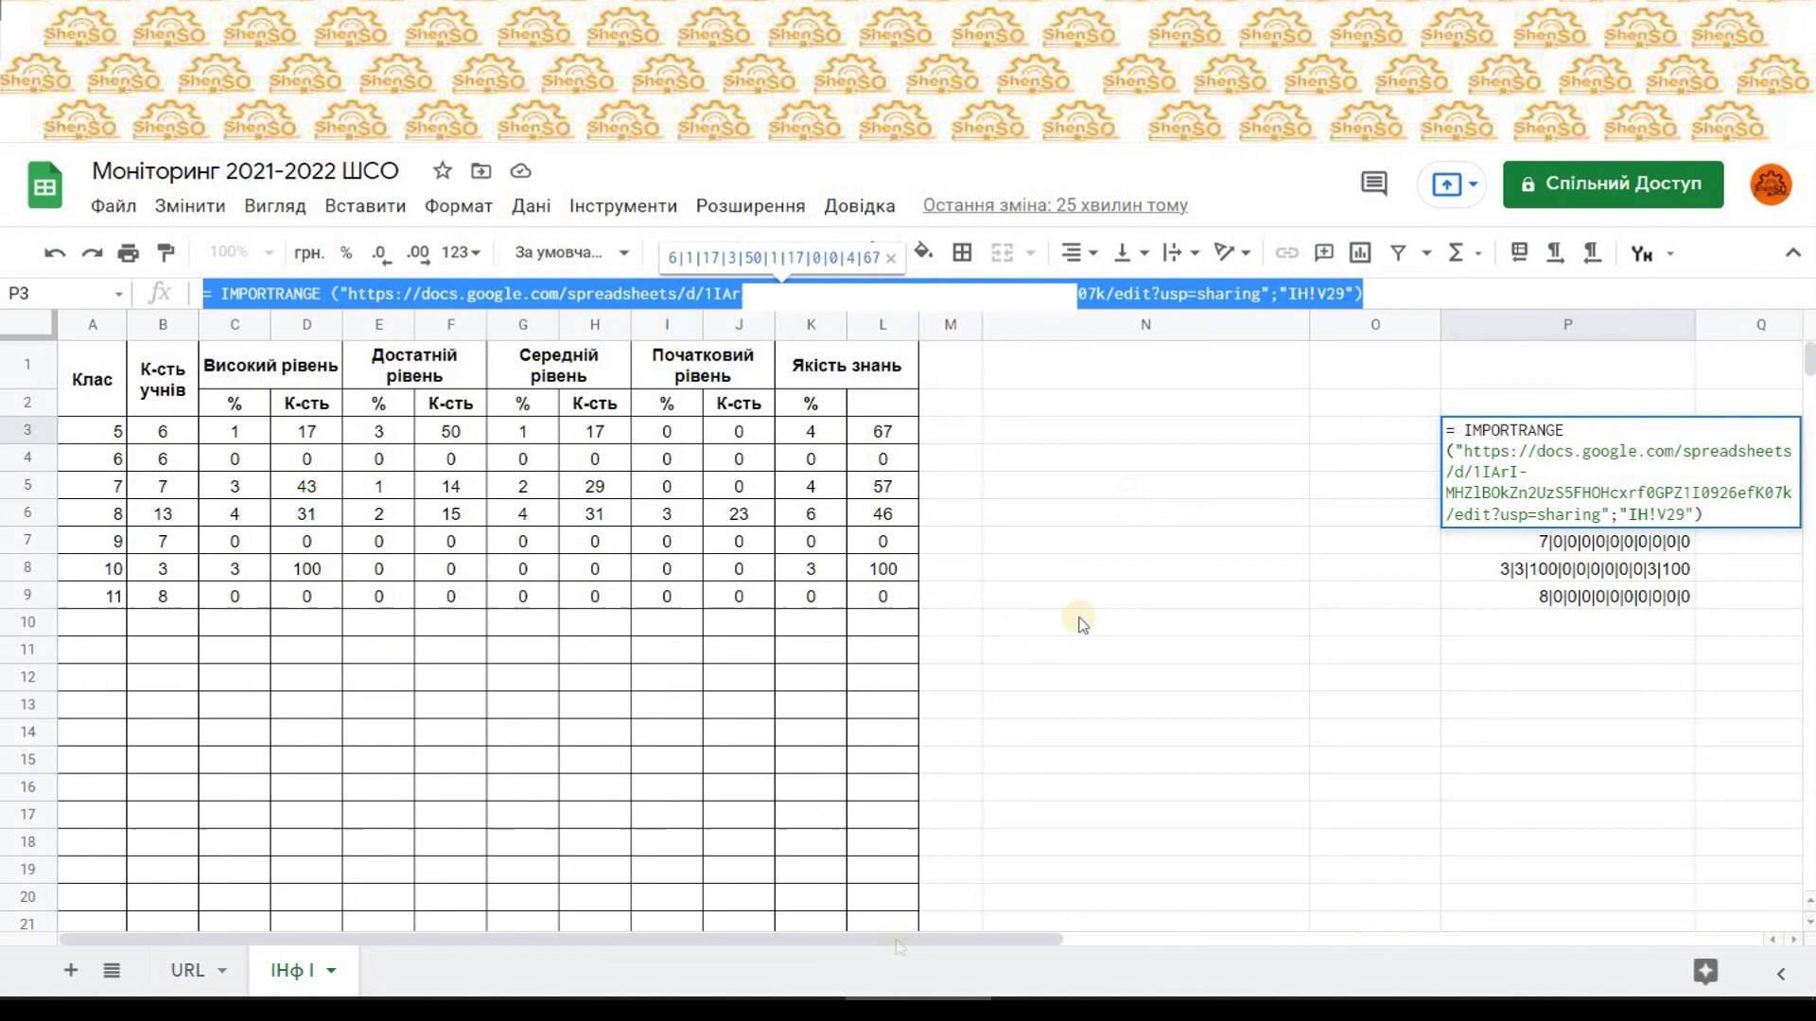
key(Return)
key(alt+Tab)
double_click(223, 272)
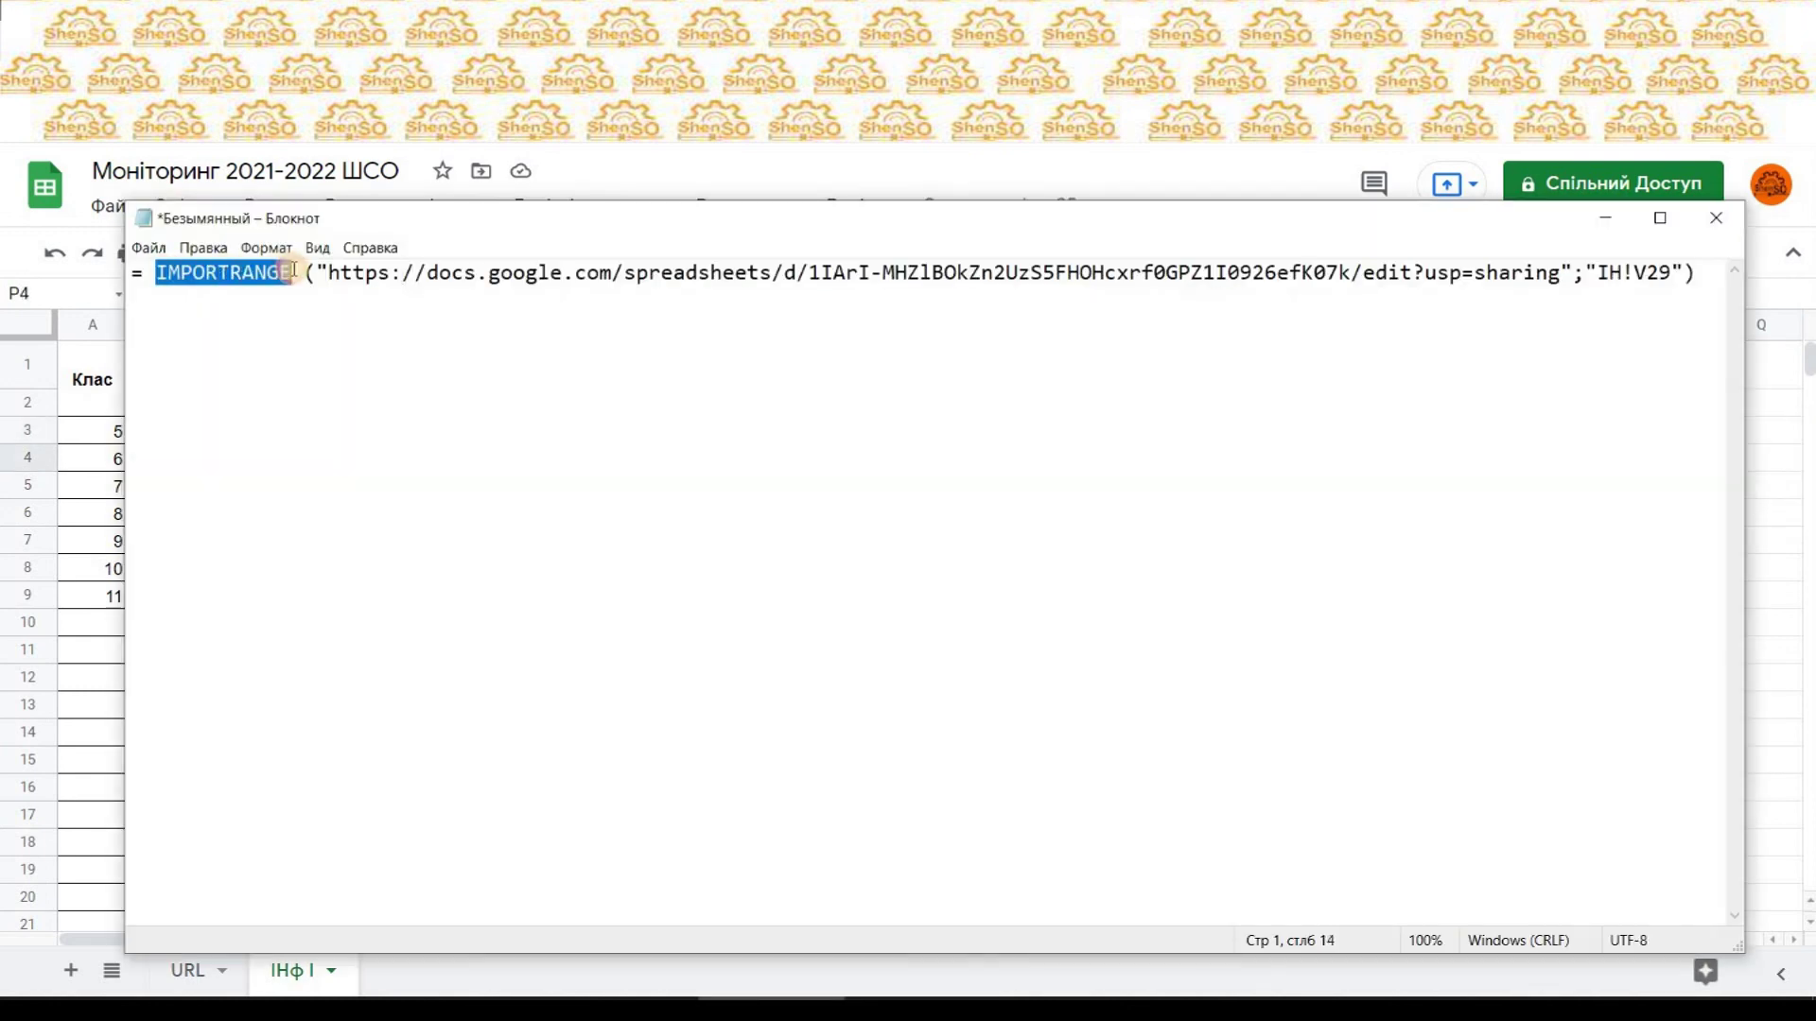
click(320, 273)
drag(319, 273, 1573, 274)
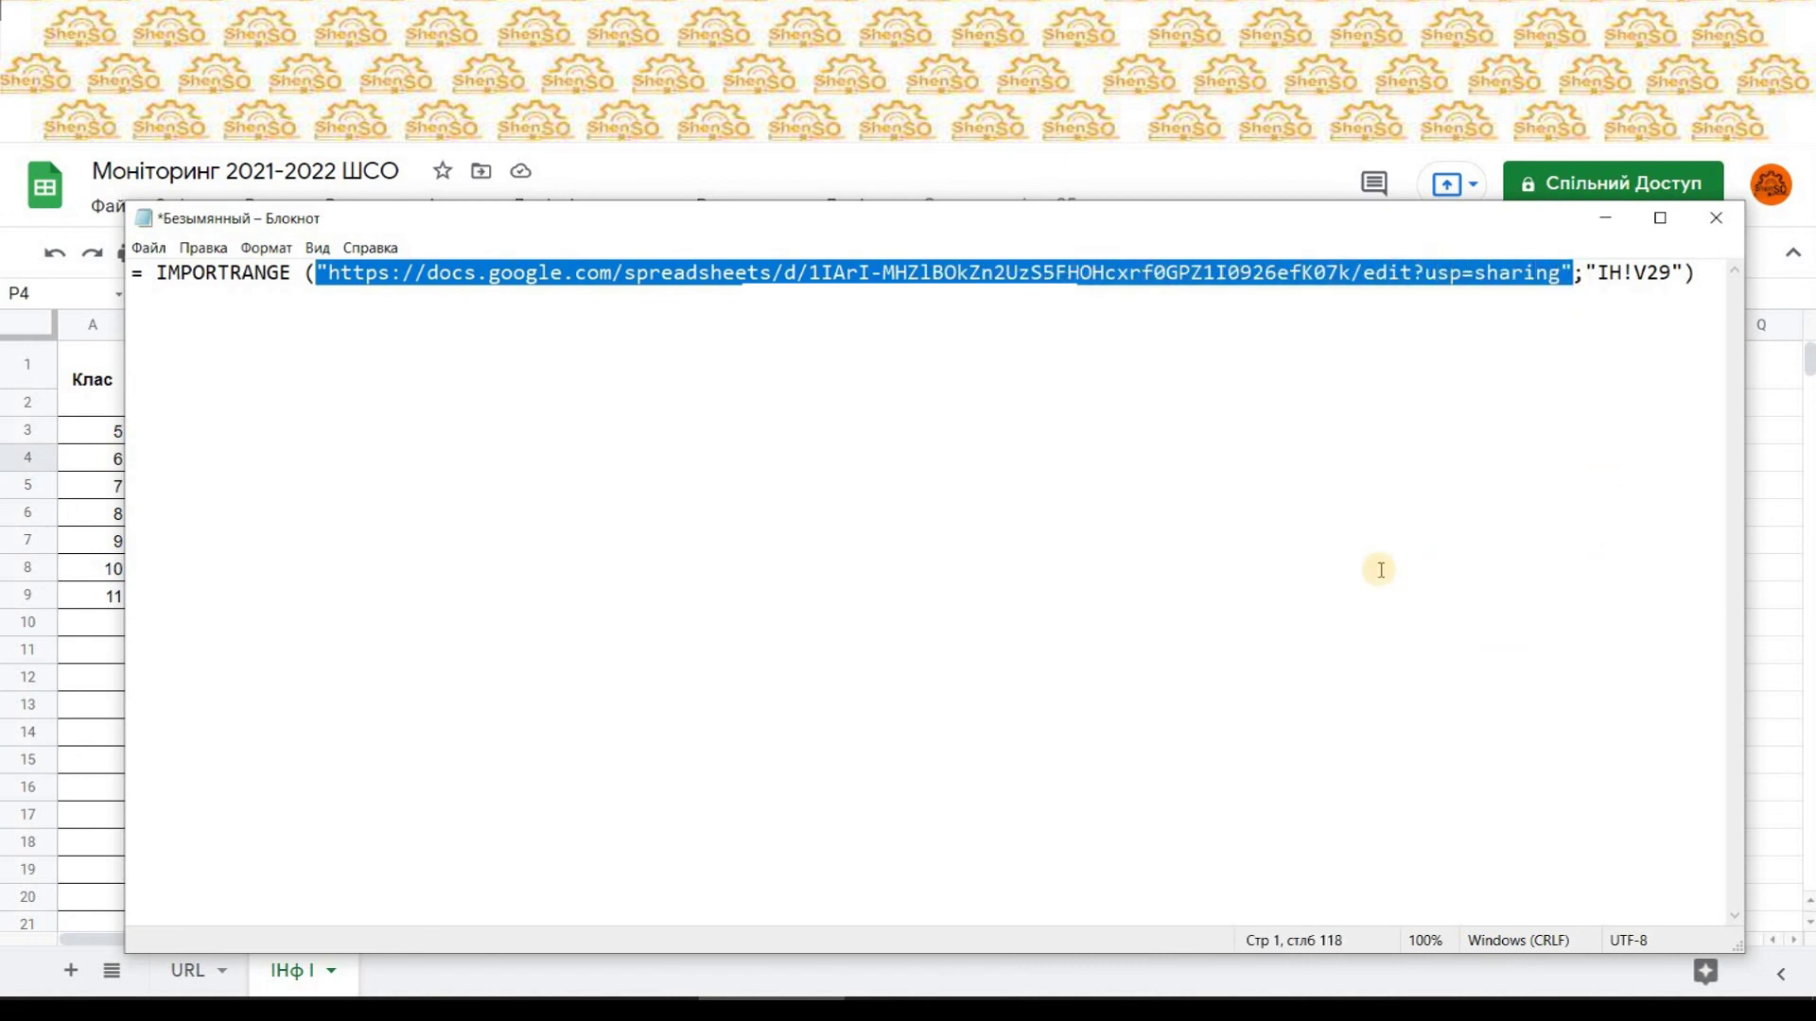
click(1577, 274)
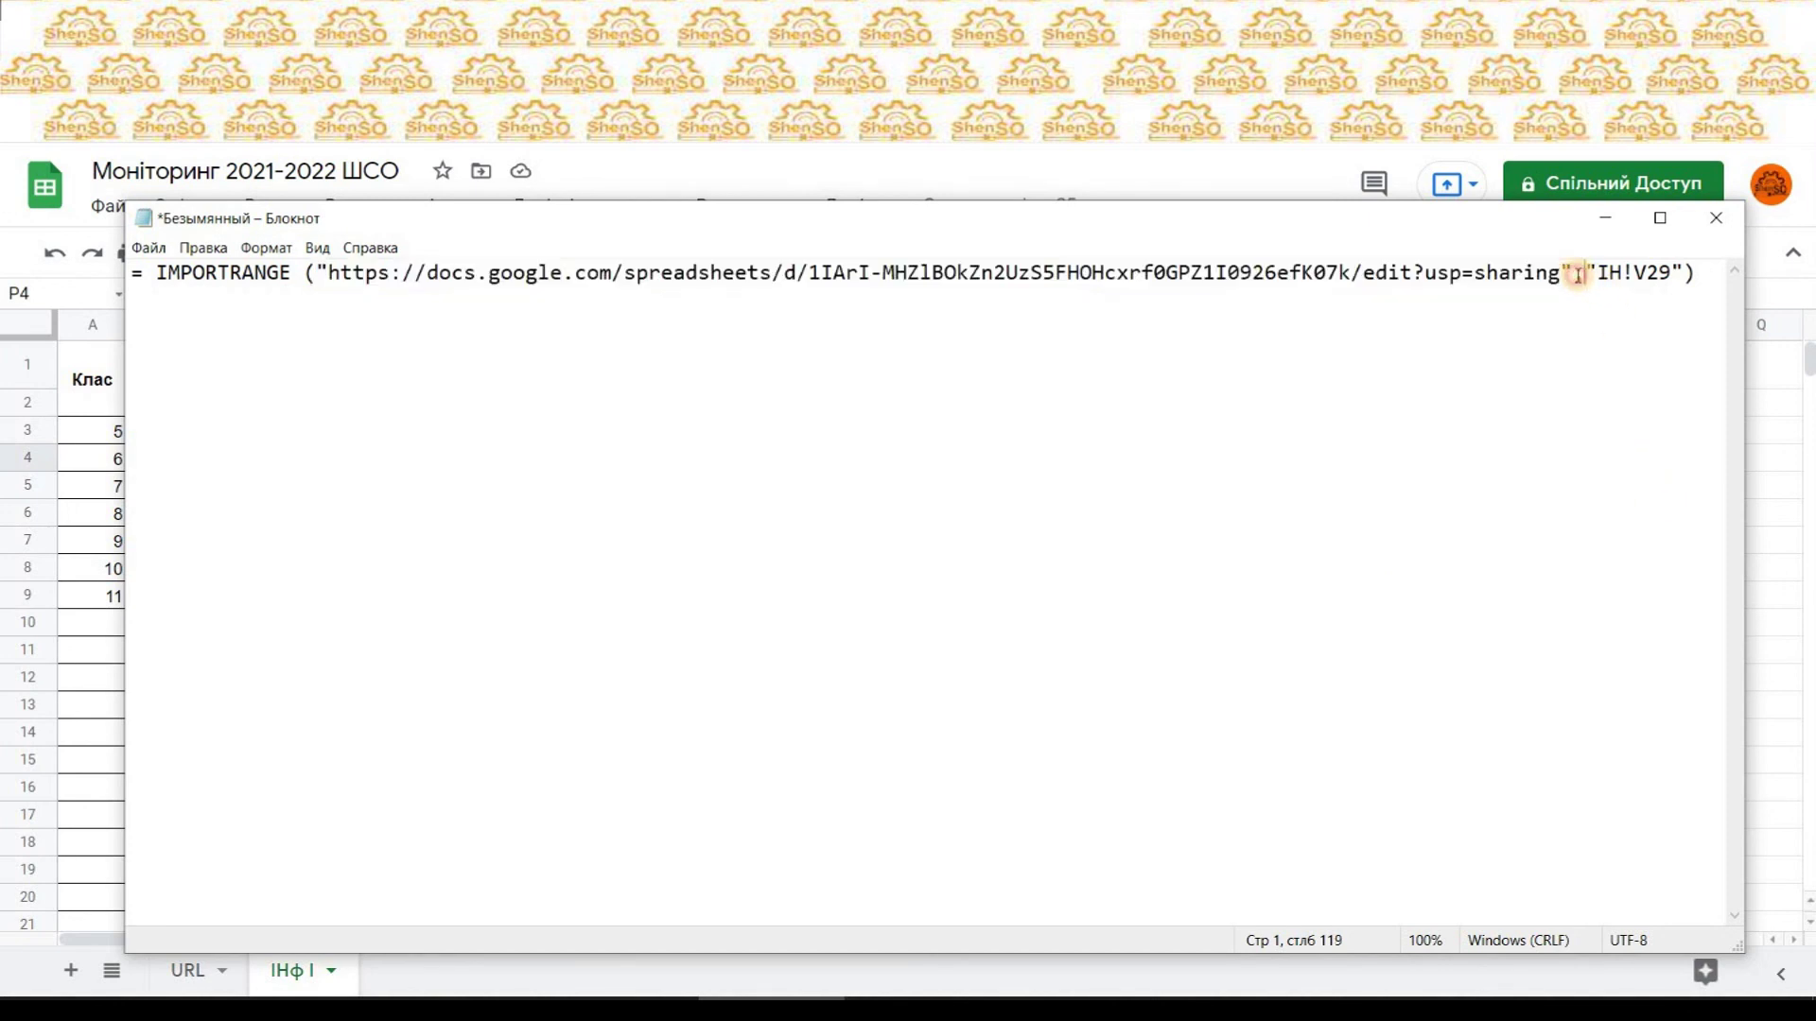
click(1592, 274)
drag(1599, 274, 1621, 275)
double_click(1660, 275)
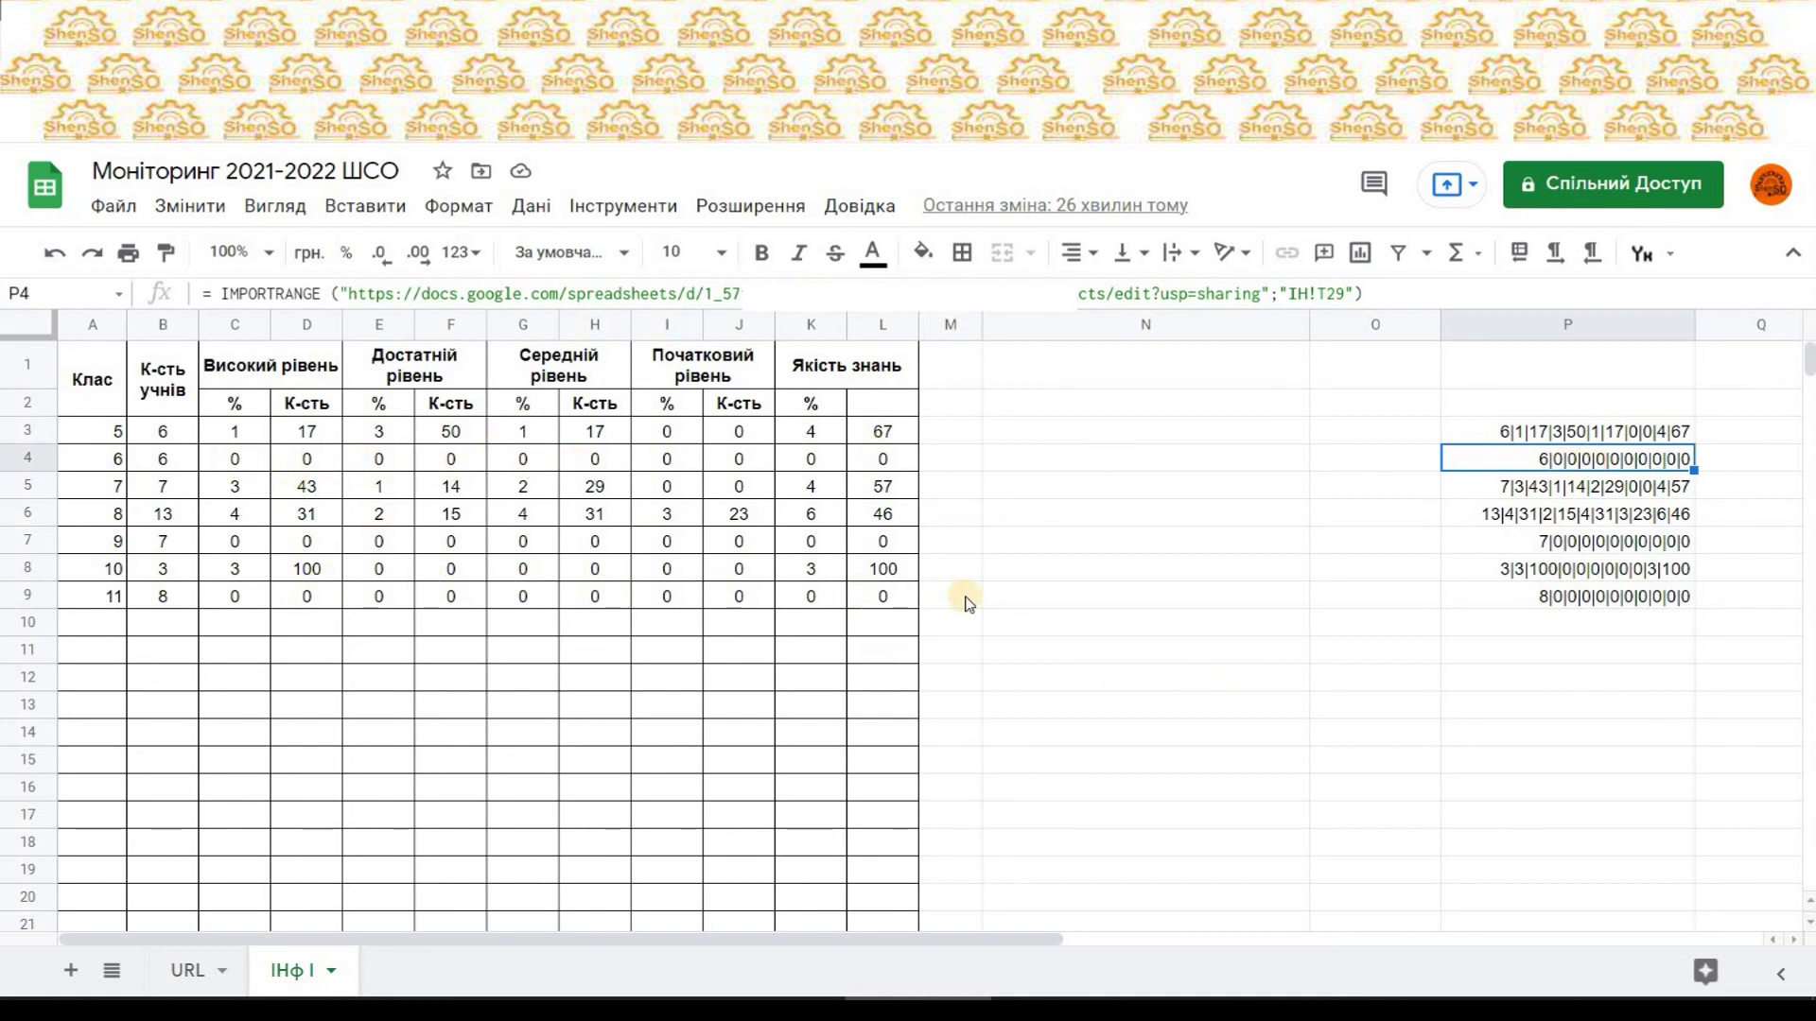
key(ctrl+Down)
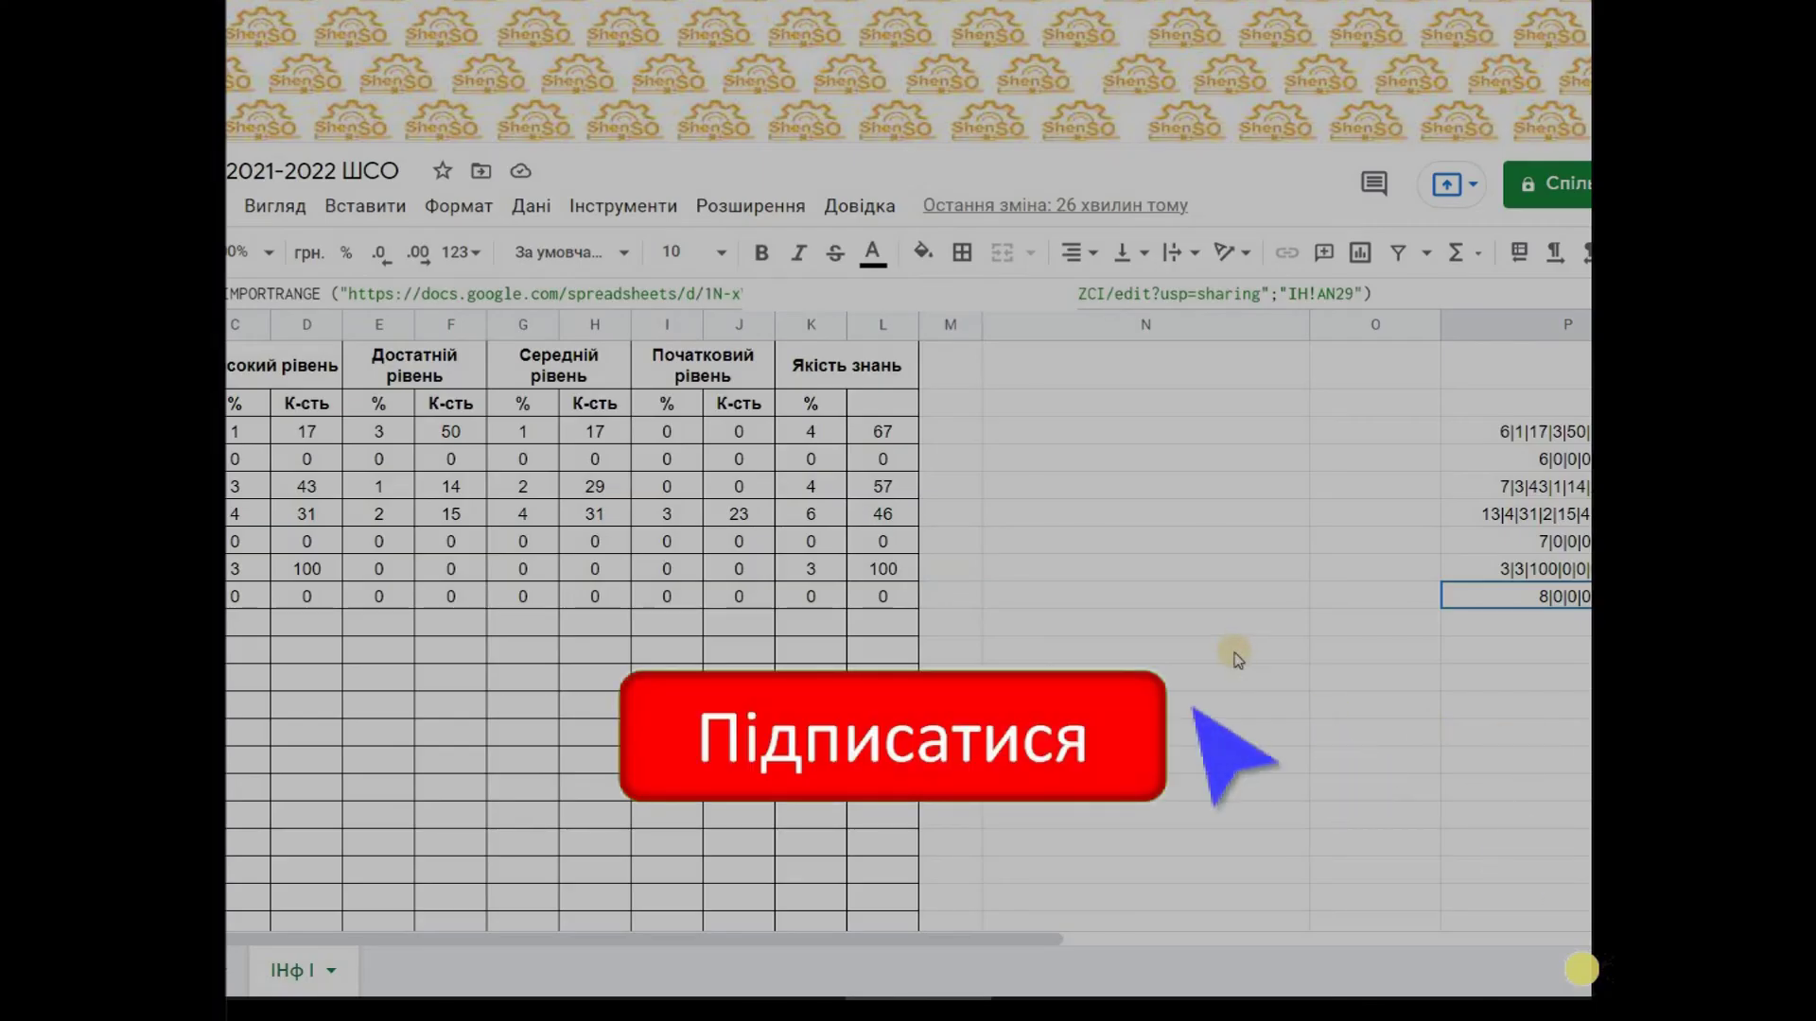